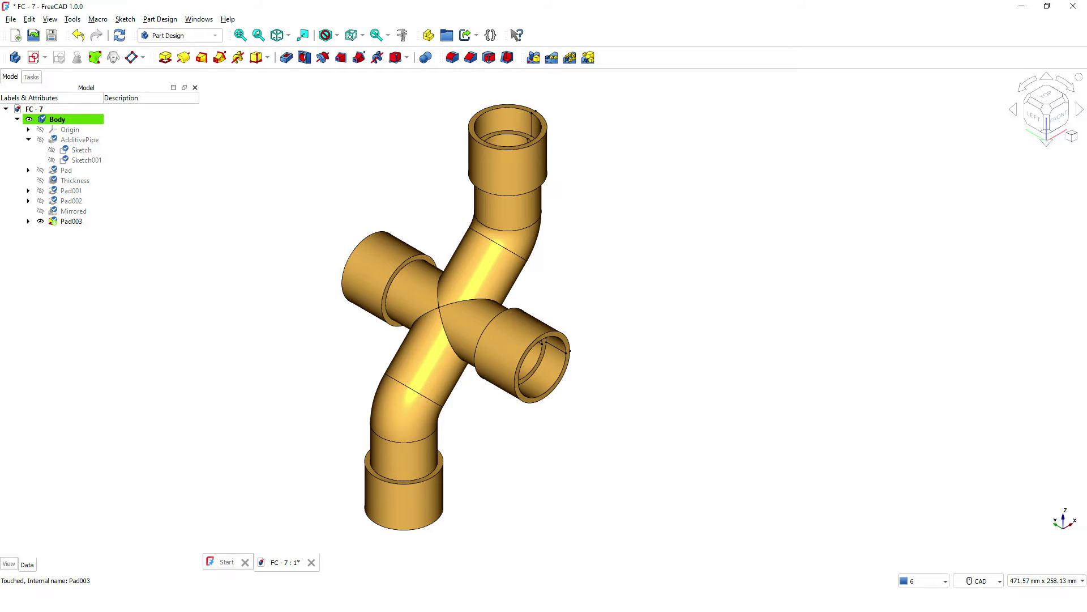
{"action": "middle_click_drag", "start_coordinate": [566, 240], "coordinate": [990, 245]}
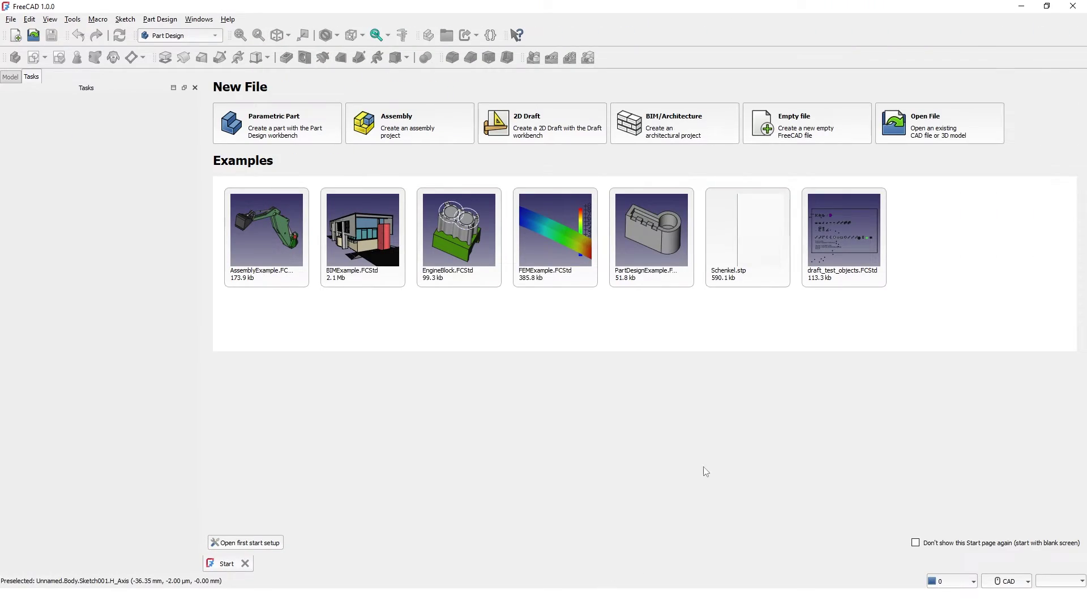
Create an empty file and start a new sketch on the XY plane
{"action": "left_click", "coordinate": [808, 134]}
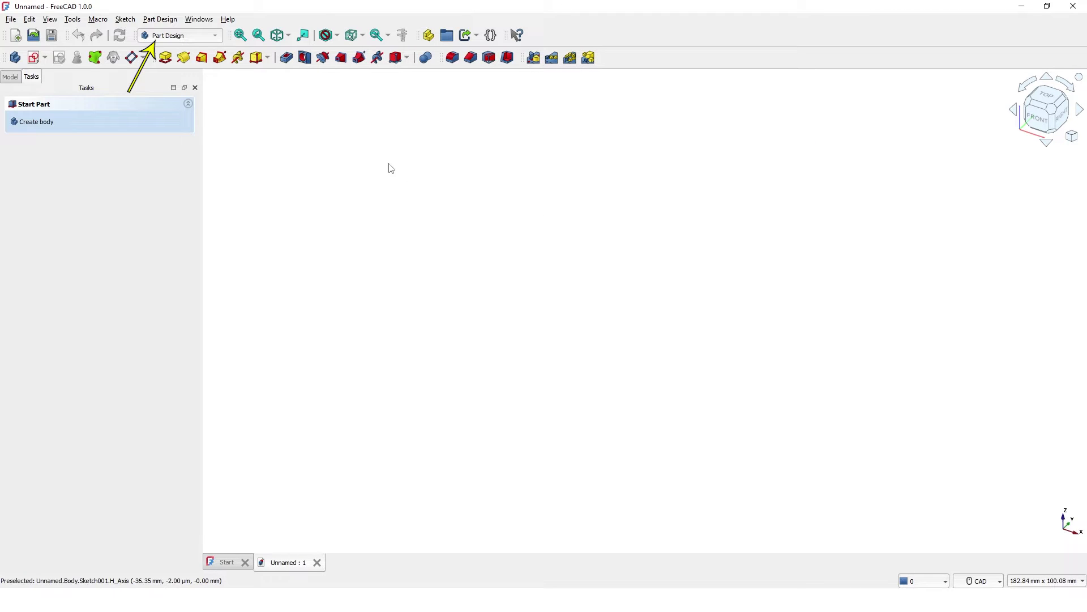
{"action": "left_click", "coordinate": [34, 58]}
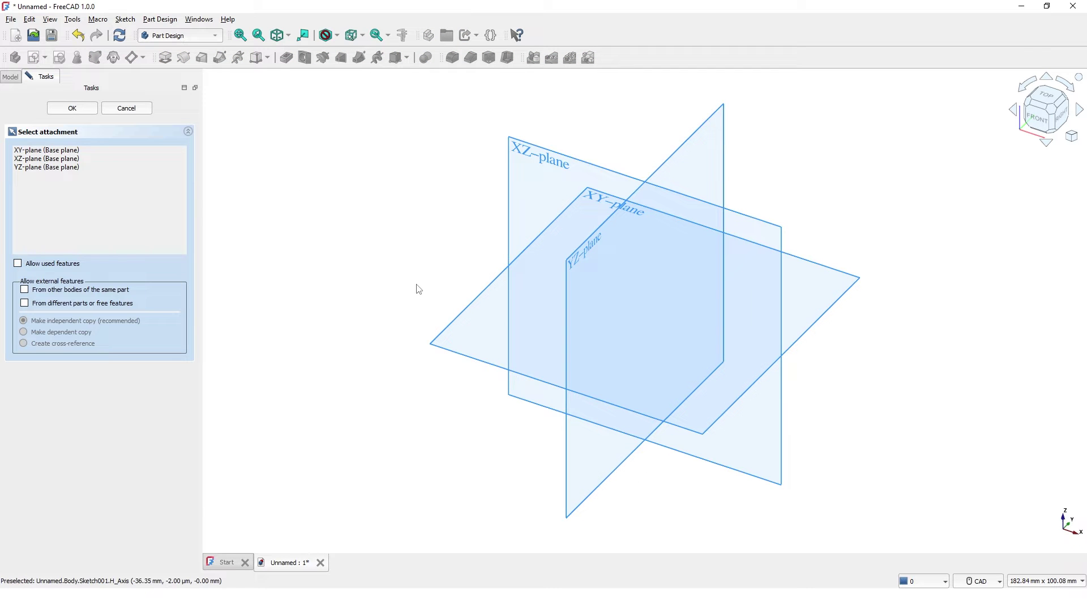
{"action": "left_click", "coordinate": [455, 313]}
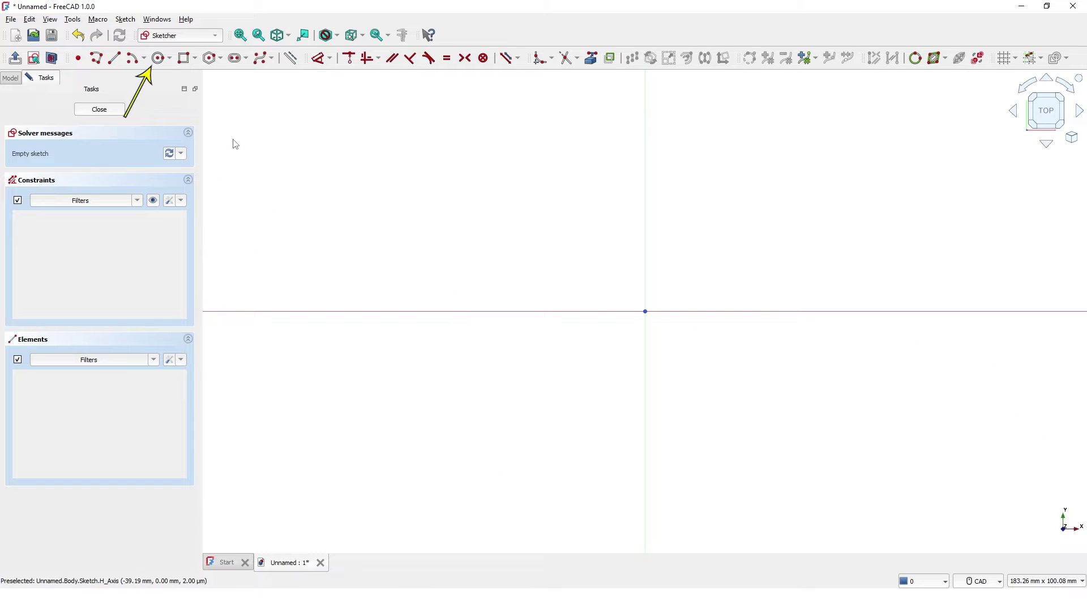
Draw a 30 mm diameter circle centred on the origin and finish the sketch
{"action": "left_click", "coordinate": [158, 58]}
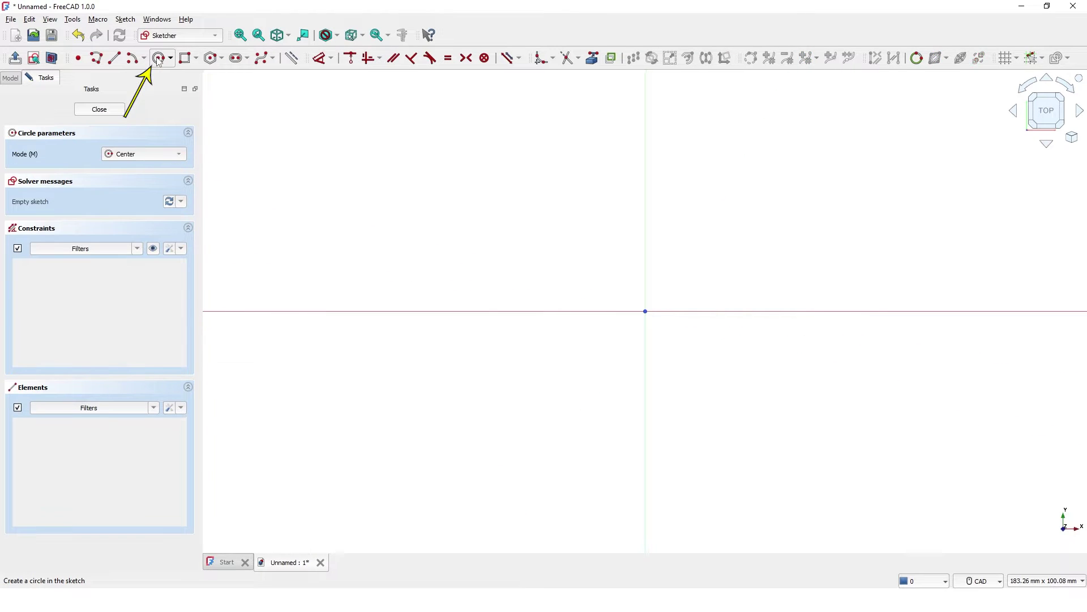
{"action": "left_click", "coordinate": [643, 311]}
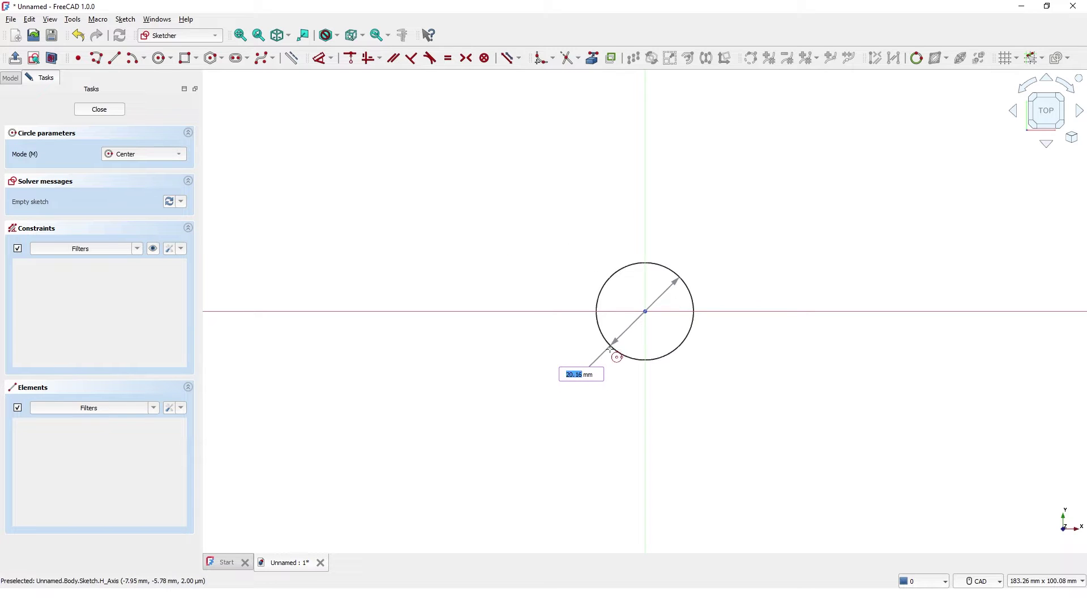
{"action": "type", "text": "30"}
{"action": "key", "text": "Return"}
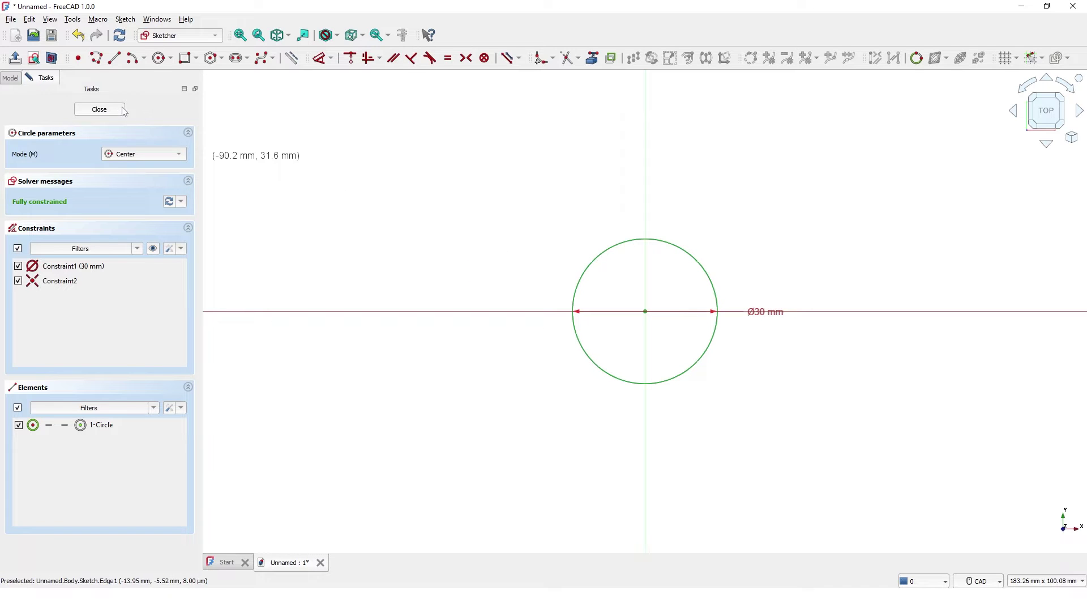
{"action": "left_click", "coordinate": [99, 109]}
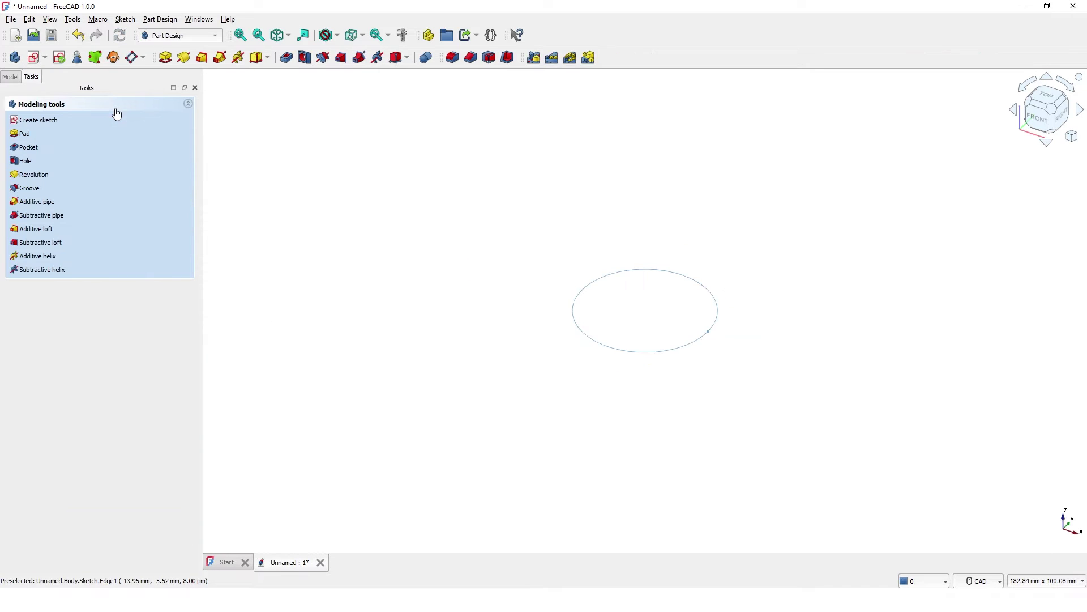
In a new XZ-plane sketch, draw a polyline from the origin up the vertical axis, diagonally to about (72, 108) mm, and vertically to about (72, 142) mm
{"action": "left_click", "coordinate": [33, 58]}
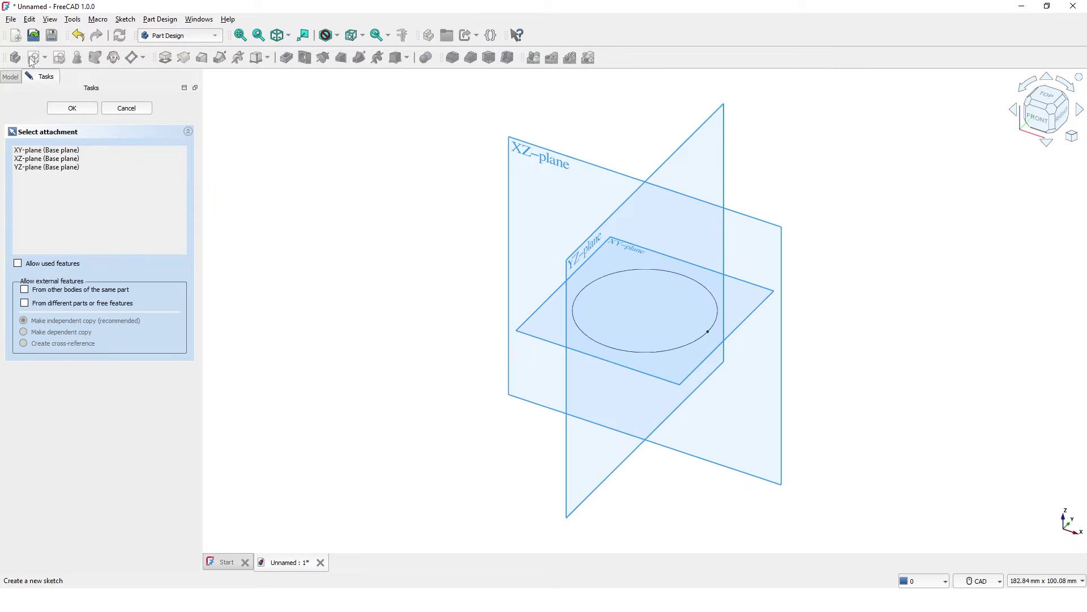
{"action": "left_click", "coordinate": [510, 163]}
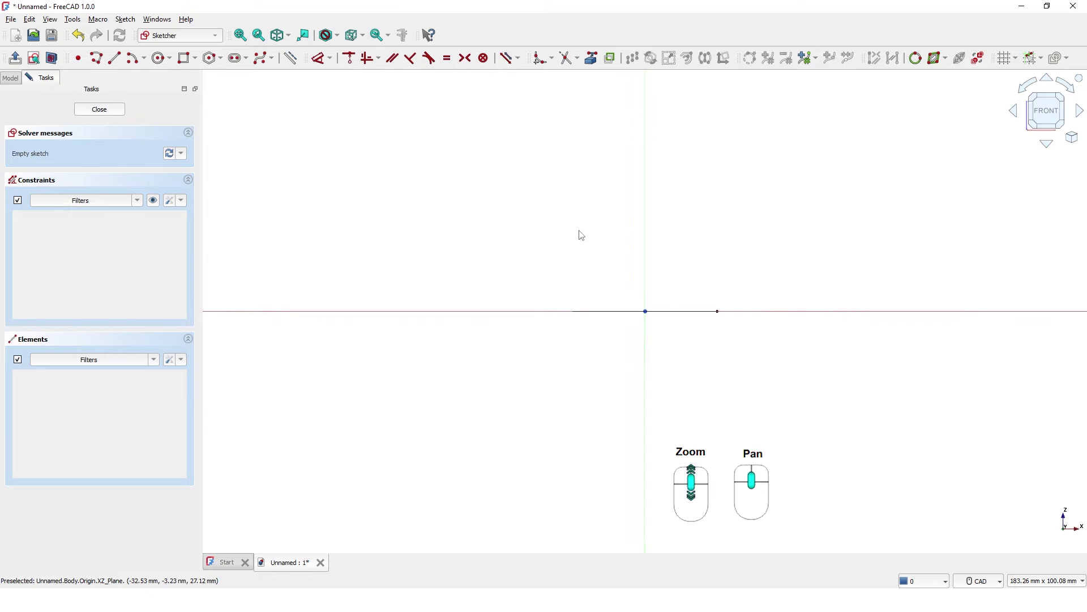
{"action": "scroll", "coordinate": [598, 237], "scroll_direction": "down", "scroll_amount": 3}
{"action": "mouse_move", "coordinate": [617, 206]}
{"action": "middle_mouse_down"}
{"action": "mouse_move", "coordinate": [457, 313]}
{"action": "mouse_move", "coordinate": [356, 404]}
{"action": "middle_mouse_up"}
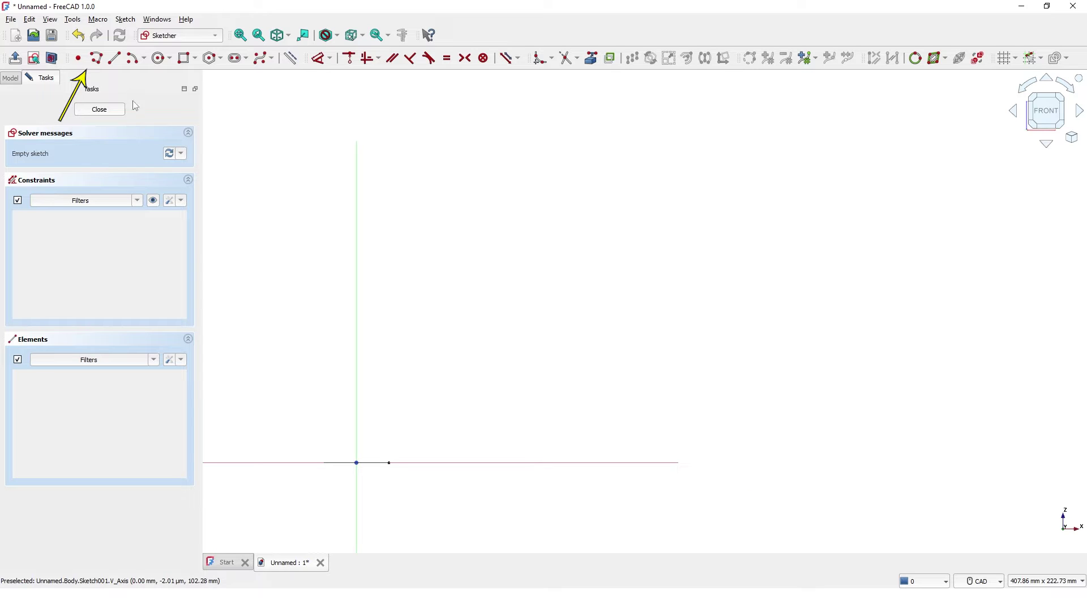
{"action": "left_click", "coordinate": [97, 59]}
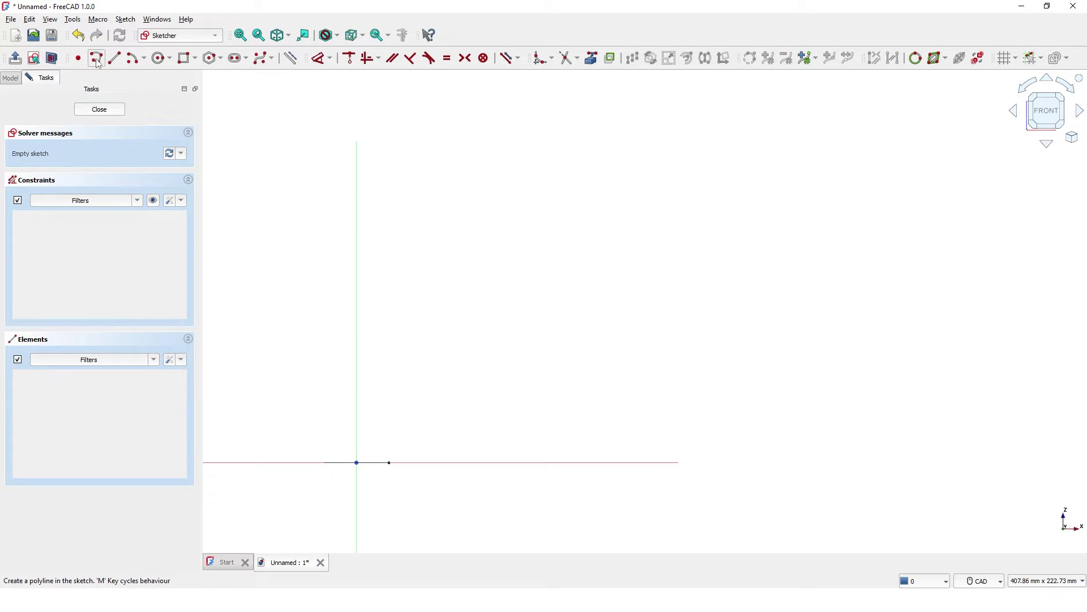
{"action": "left_click", "coordinate": [356, 462]}
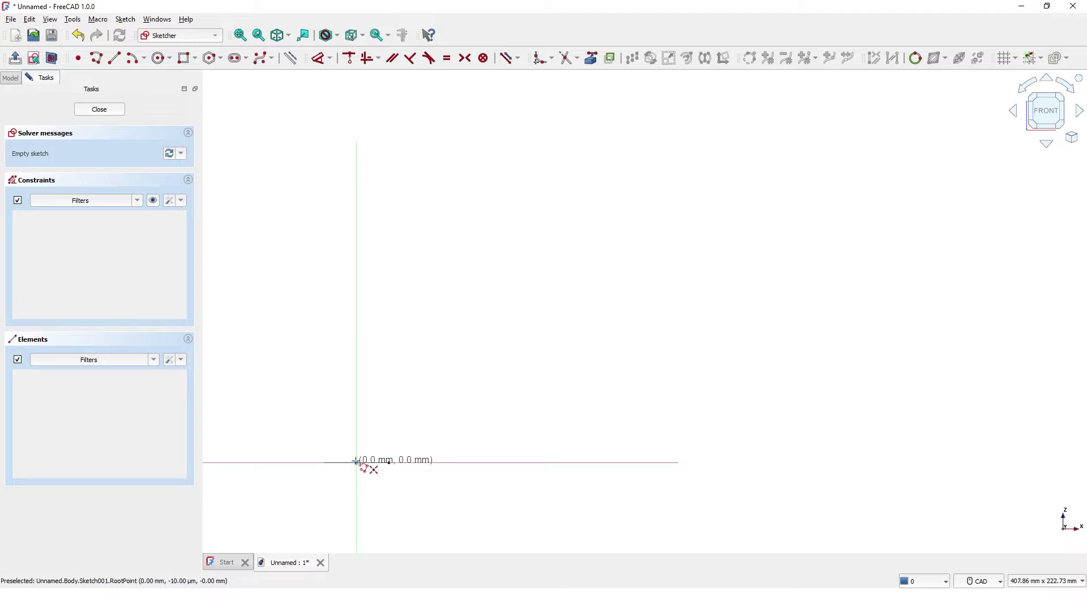
{"action": "left_click", "coordinate": [356, 370]}
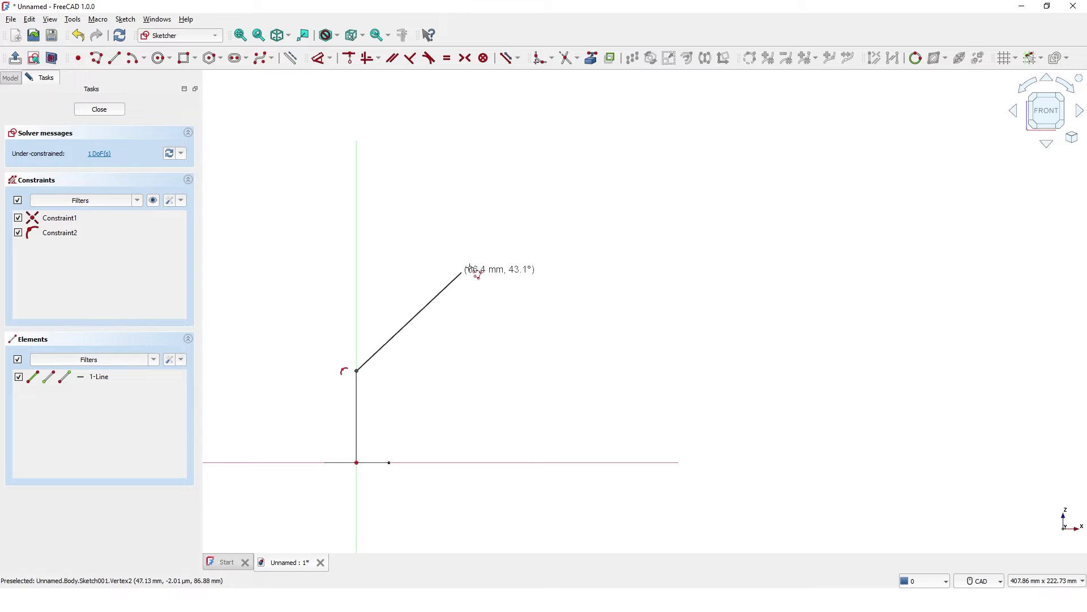
{"action": "scroll", "coordinate": [484, 260], "scroll_direction": "up", "scroll_amount": 1}
{"action": "scroll", "coordinate": [485, 260], "scroll_direction": "down", "scroll_amount": 3}
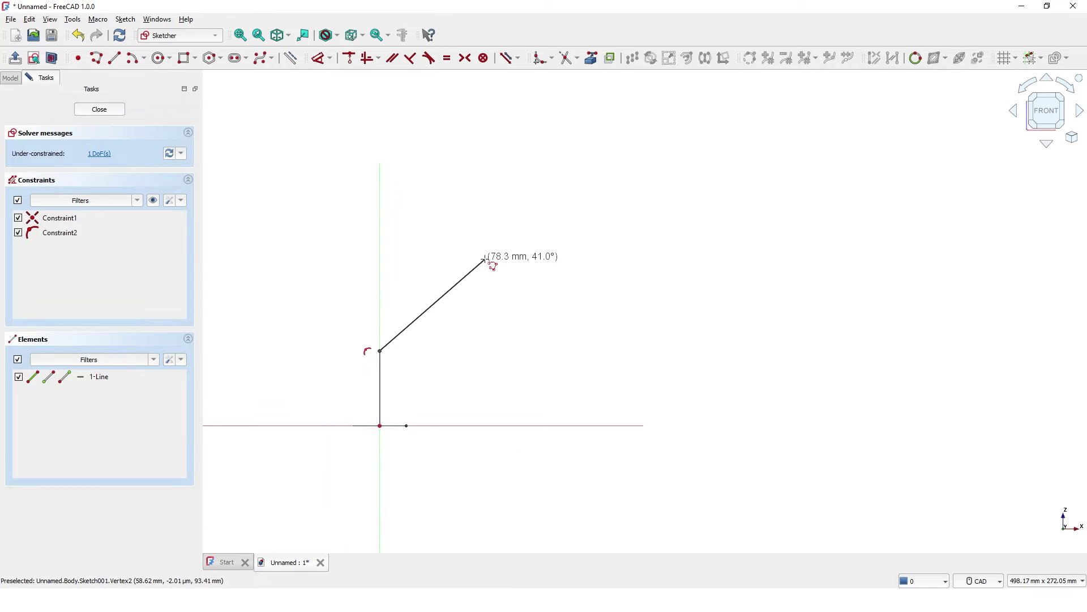
{"action": "left_click", "coordinate": [463, 285]}
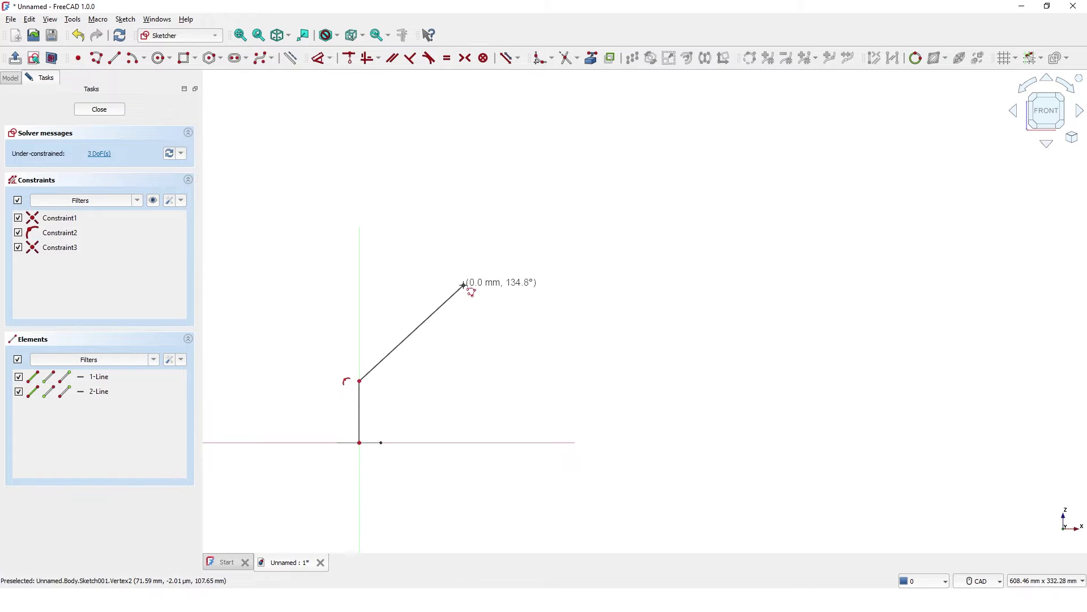
{"action": "left_click", "coordinate": [463, 235]}
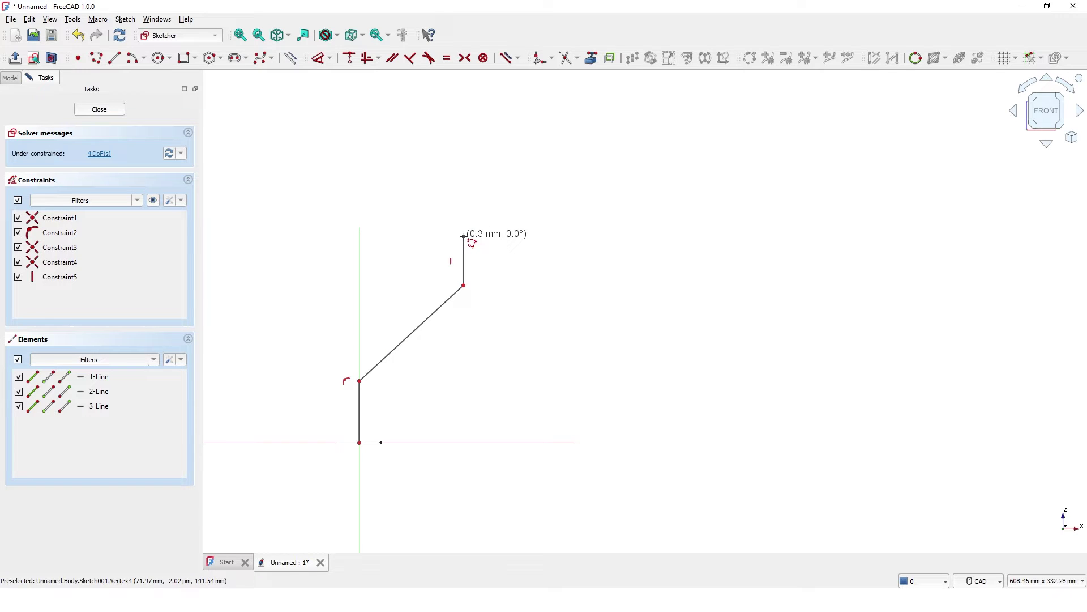
{"action": "right_click", "coordinate": [463, 235]}
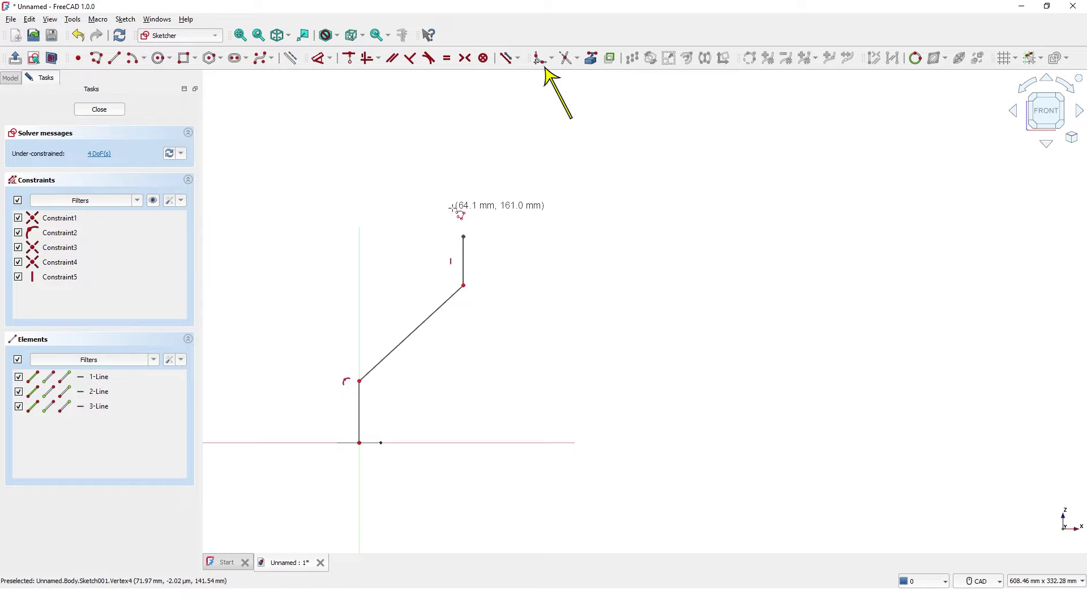
Fillet the upper and lower corners of the polyline with corner preservation enabled
{"action": "left_click", "coordinate": [539, 60]}
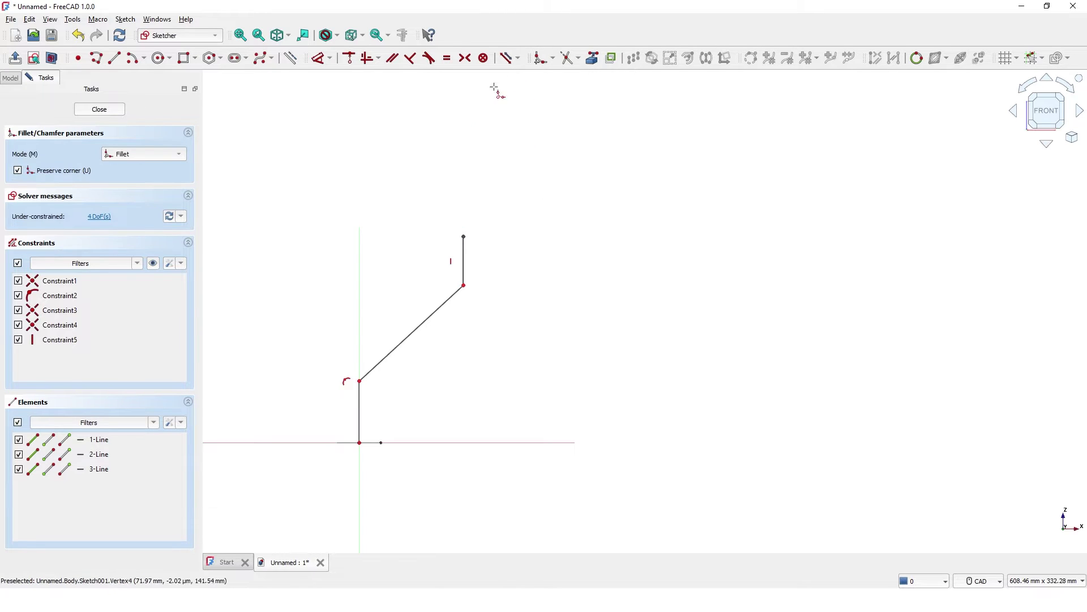
{"action": "left_click", "coordinate": [465, 287]}
{"action": "left_click", "coordinate": [360, 381]}
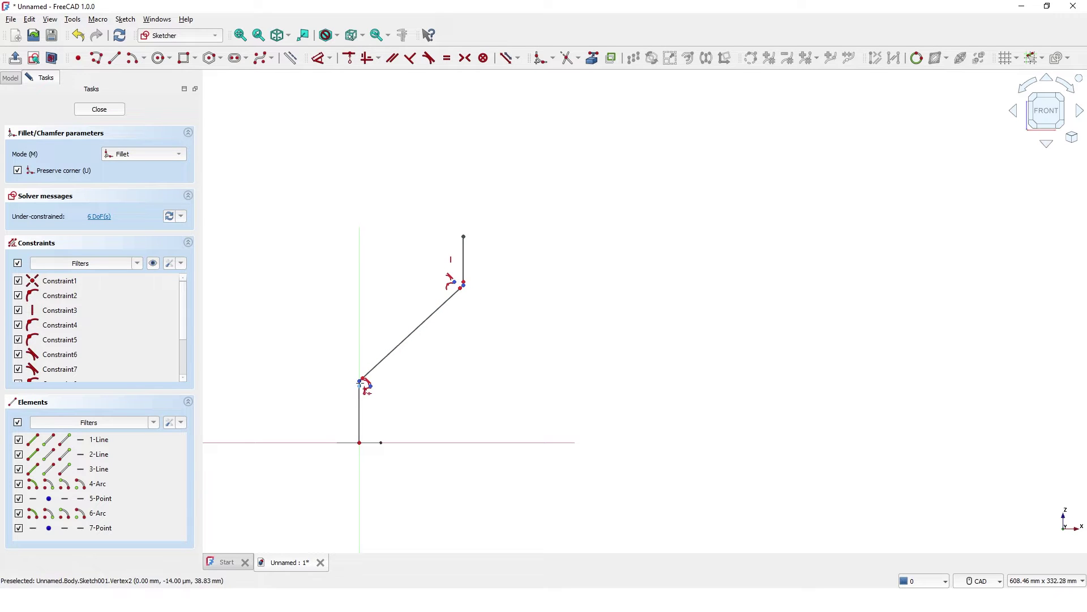
{"action": "right_click", "coordinate": [420, 372]}
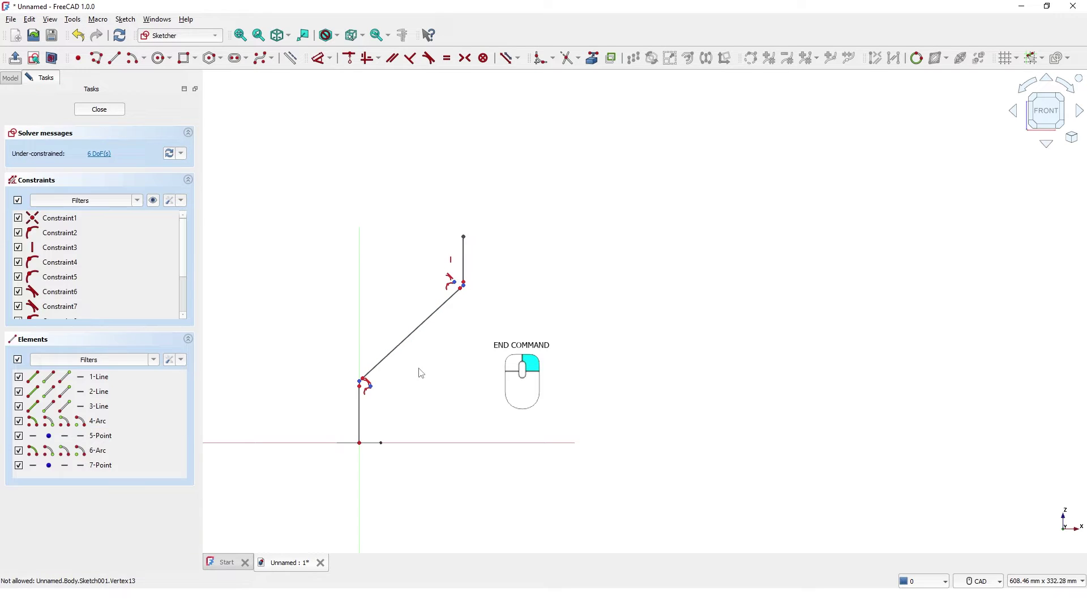
Dimension the angle between the lower vertical line and the diagonal line as 45°
{"action": "scroll", "coordinate": [412, 375], "scroll_direction": "up", "scroll_amount": 4}
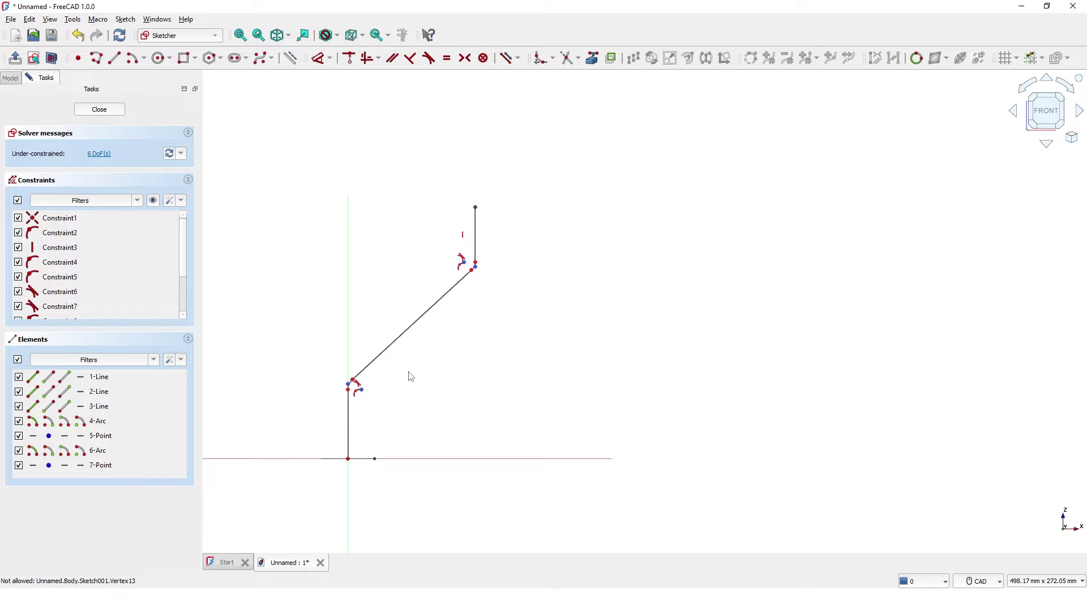
{"action": "middle_click_drag", "start_coordinate": [410, 376], "coordinate": [484, 387]}
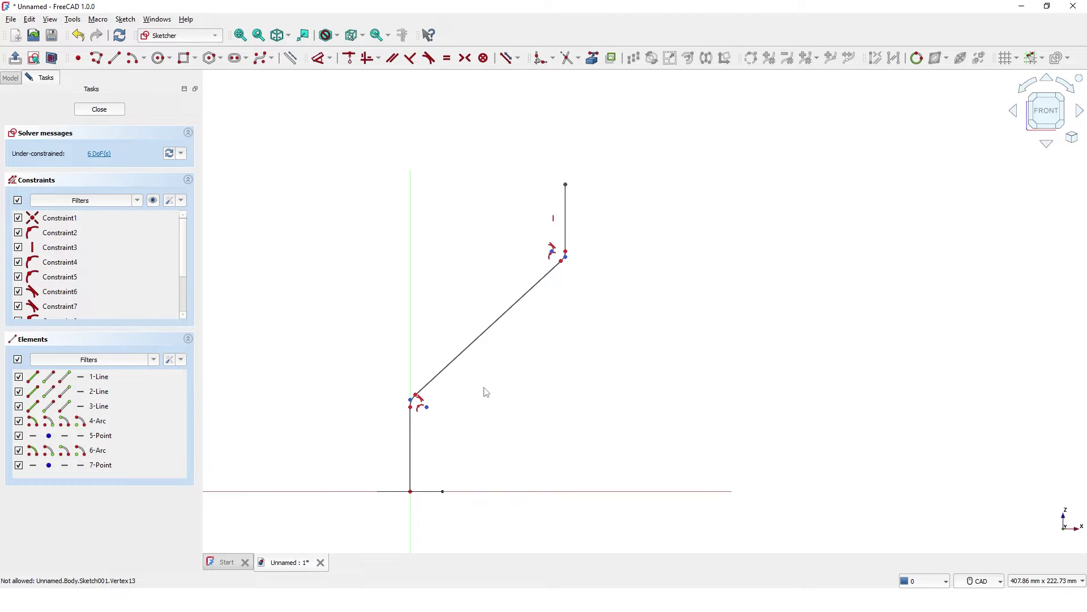
{"action": "left_click", "coordinate": [318, 59]}
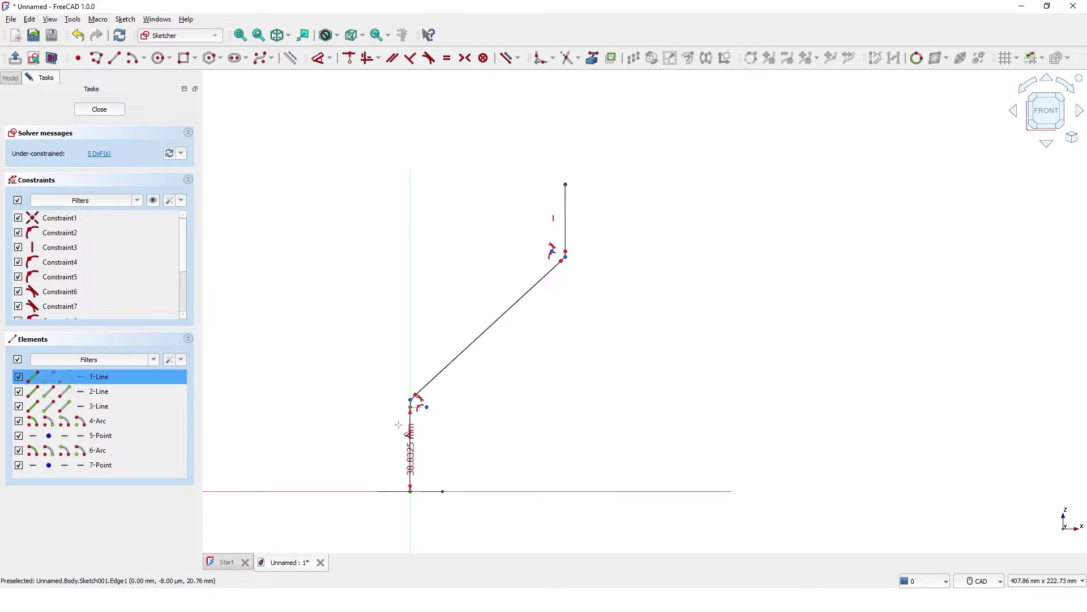
{"action": "left_click", "coordinate": [410, 431]}
{"action": "left_click", "coordinate": [456, 363]}
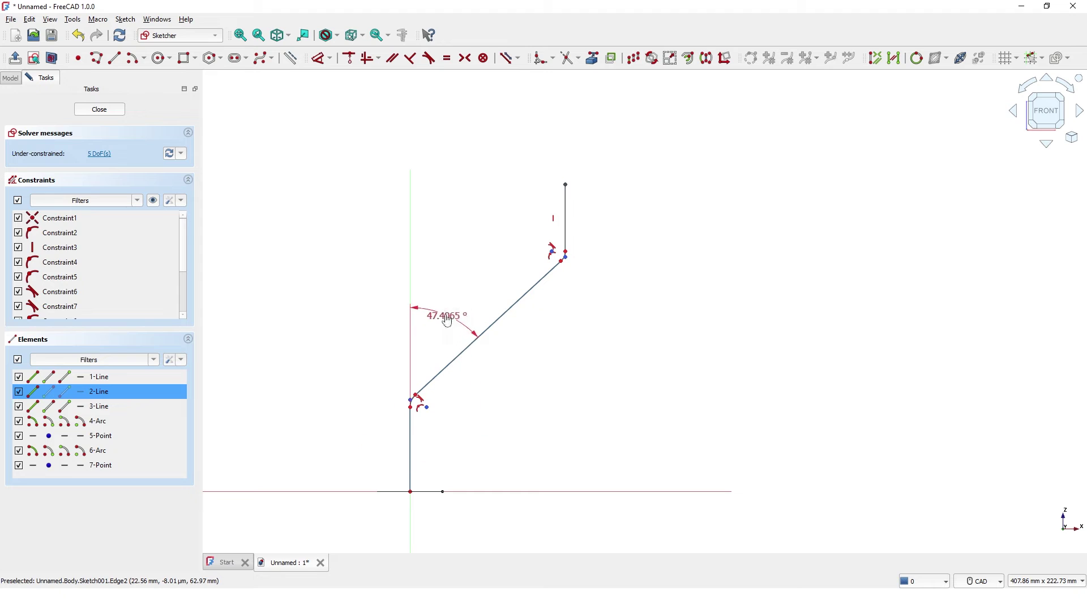
{"action": "left_click", "coordinate": [447, 319]}
{"action": "type", "text": "45"}
{"action": "key", "text": "Return"}
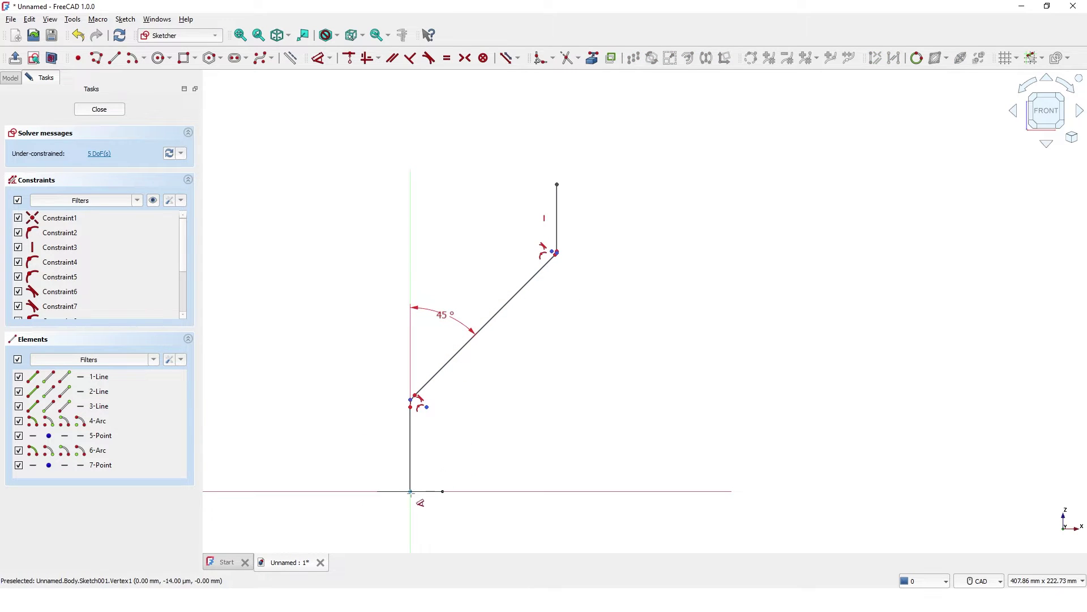
Dimension the lower vertical line between its endpoints and set its length to 40 mm
{"action": "left_click", "coordinate": [409, 464]}
{"action": "left_click", "coordinate": [411, 403]}
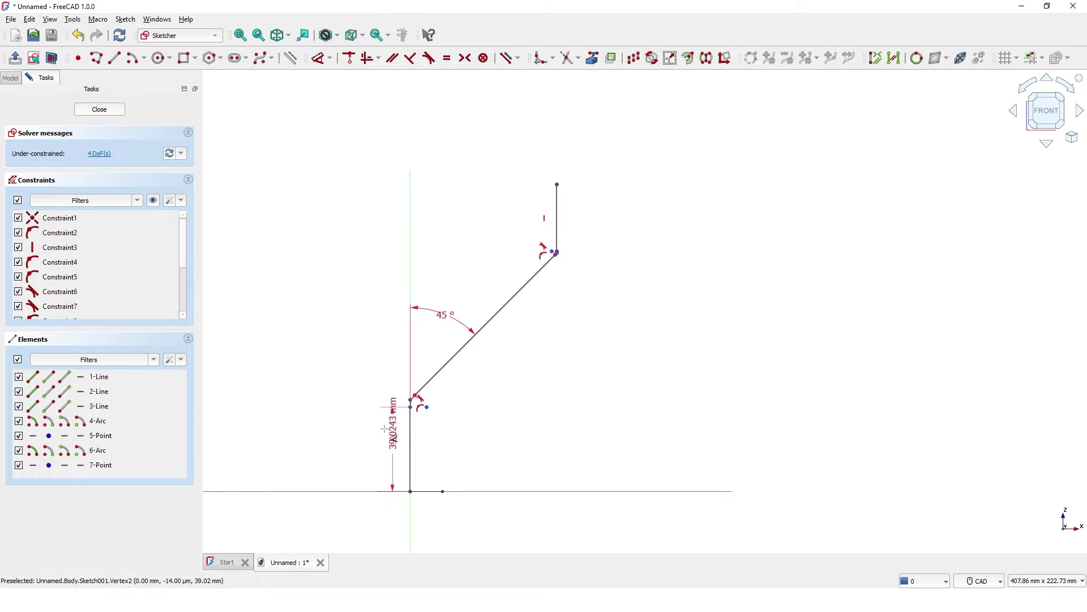
{"action": "left_click", "coordinate": [385, 442]}
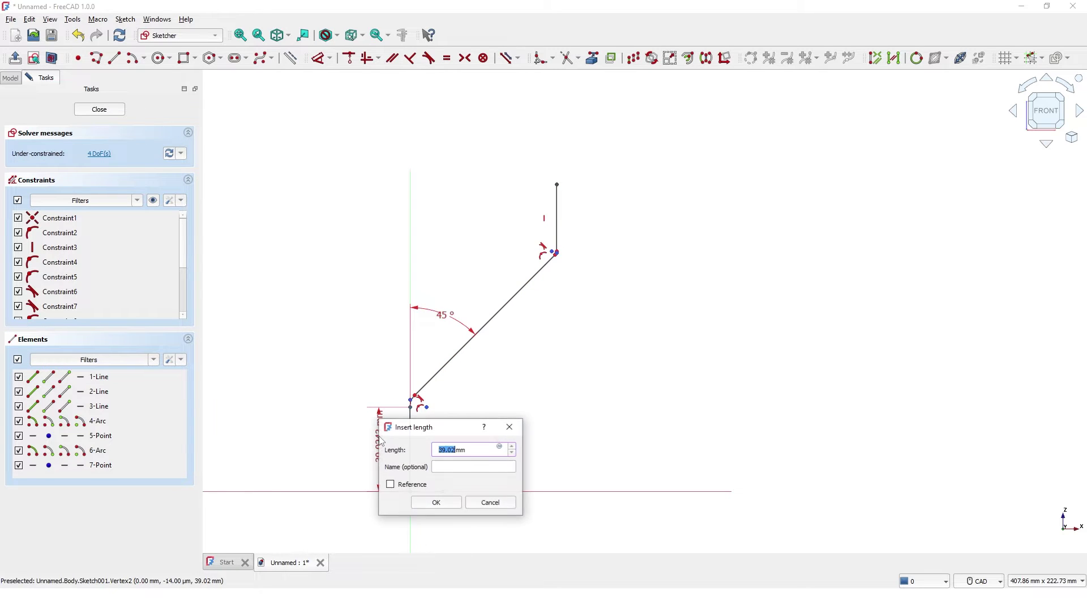
{"action": "type", "text": "4"}
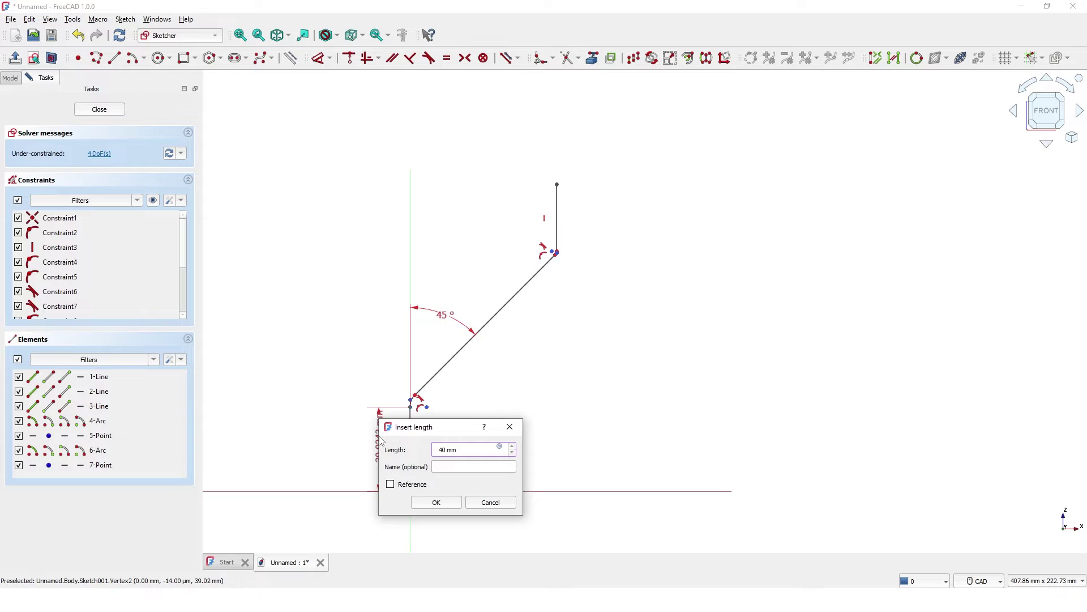
{"action": "type", "text": "0"}
{"action": "key", "text": "Return"}
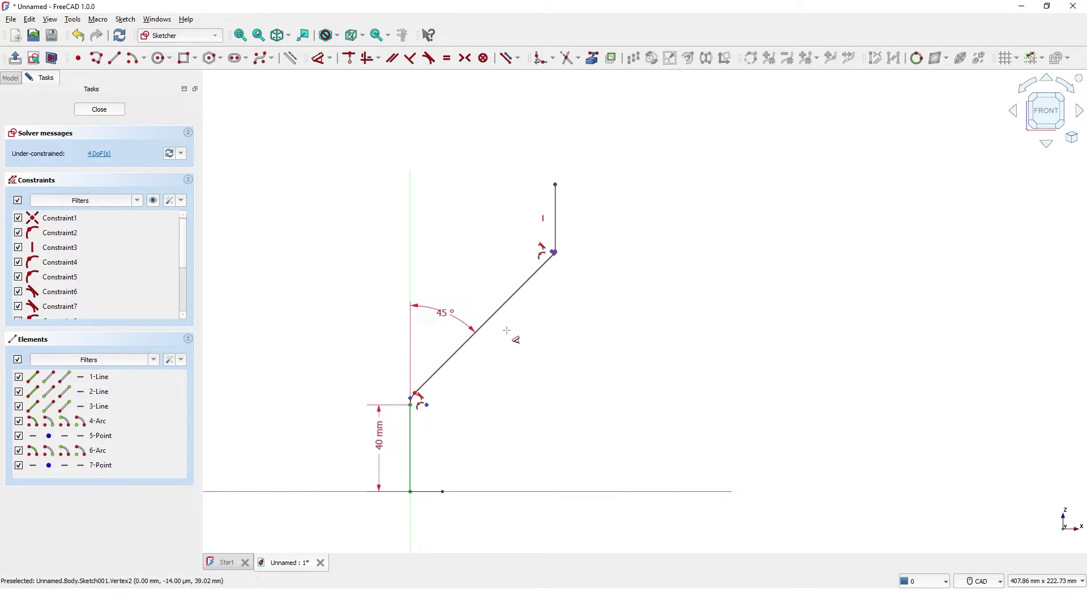
Dimension the diagonal line and set its length to 90 mm
{"action": "left_click", "coordinate": [493, 314]}
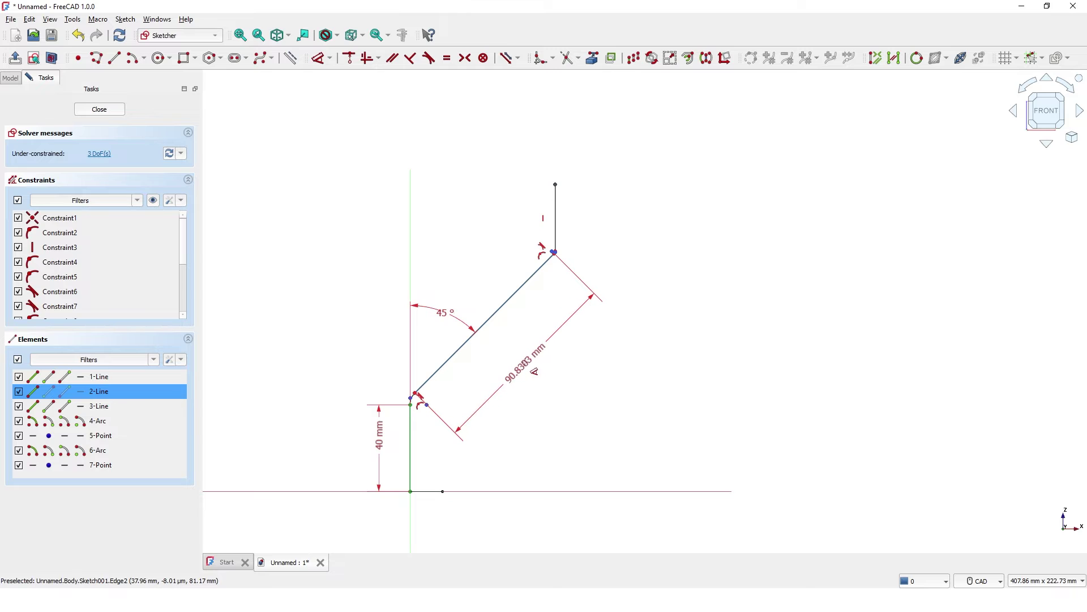
{"action": "left_click", "coordinate": [533, 370]}
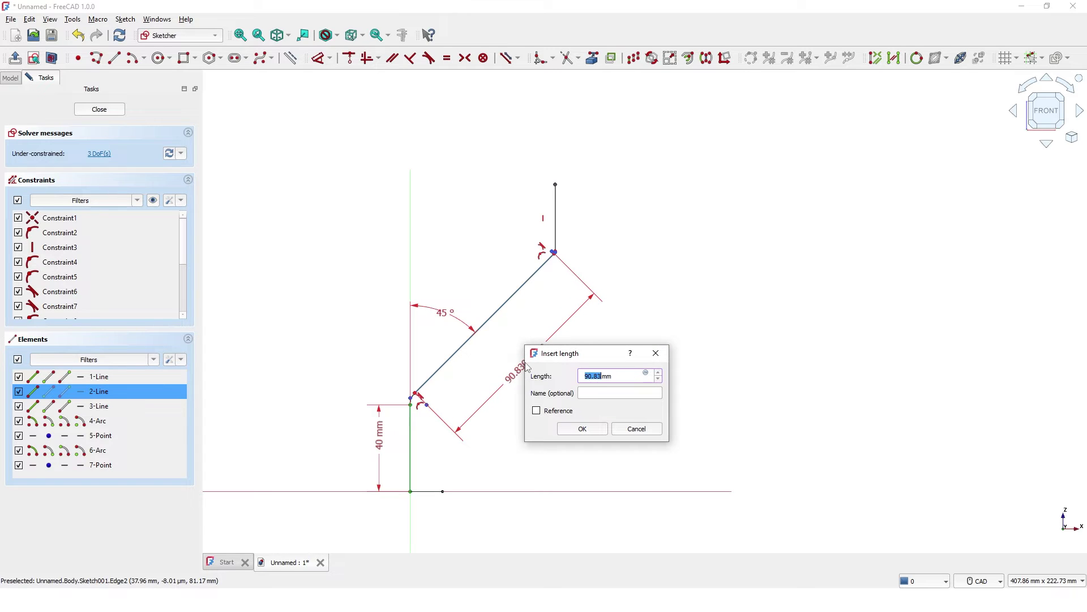
{"action": "type", "text": "90"}
{"action": "key", "text": "Return"}
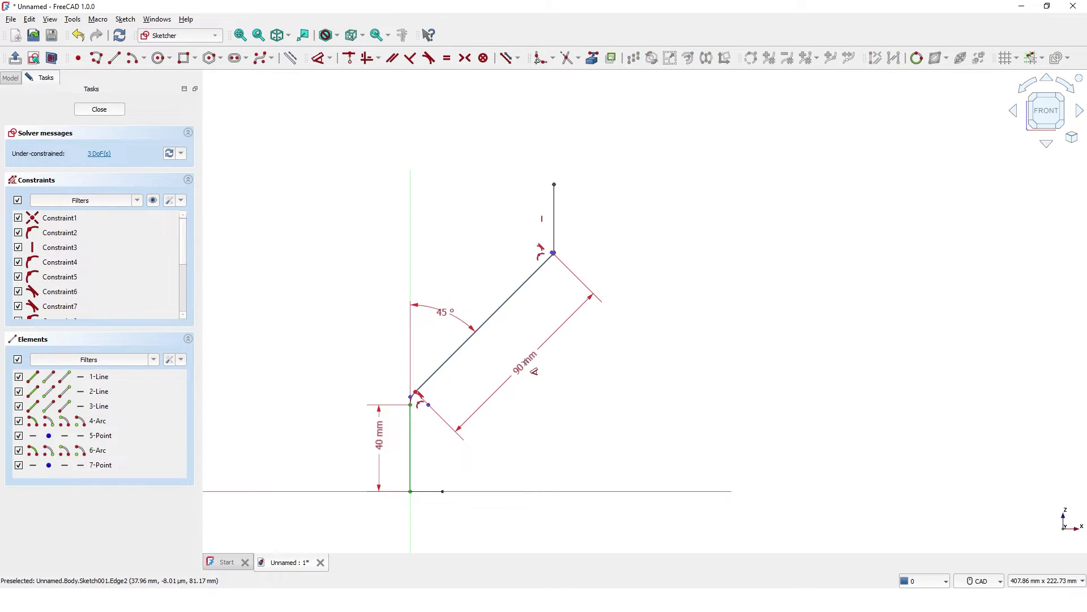
Dimension the radius of the lower corner arc and set it to 25 mm
{"action": "scroll", "coordinate": [459, 416], "scroll_direction": "up", "scroll_amount": 3}
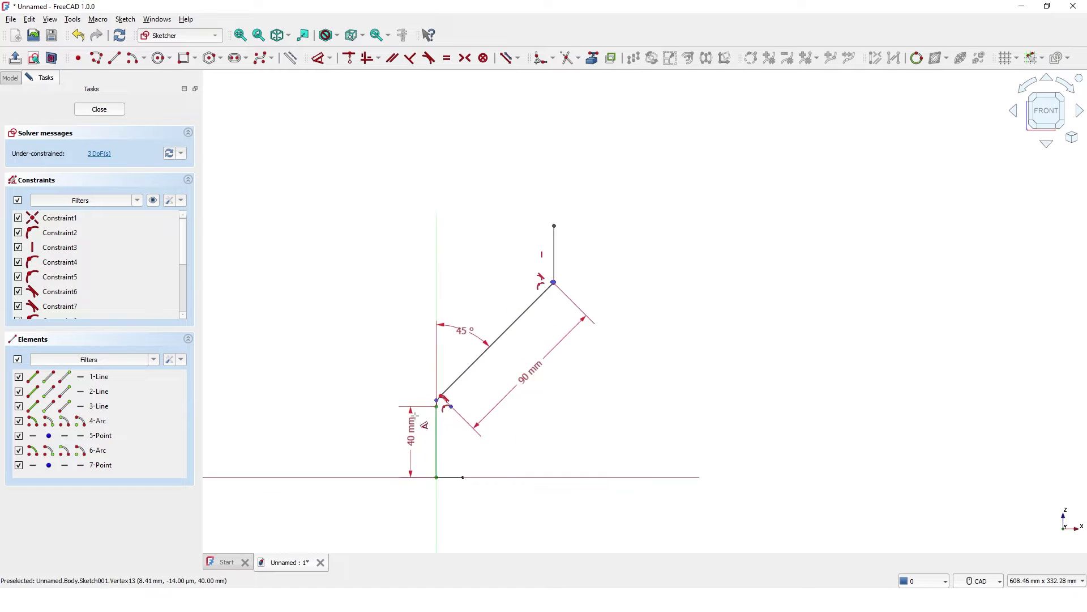
{"action": "scroll", "coordinate": [448, 397], "scroll_direction": "up", "scroll_amount": 2}
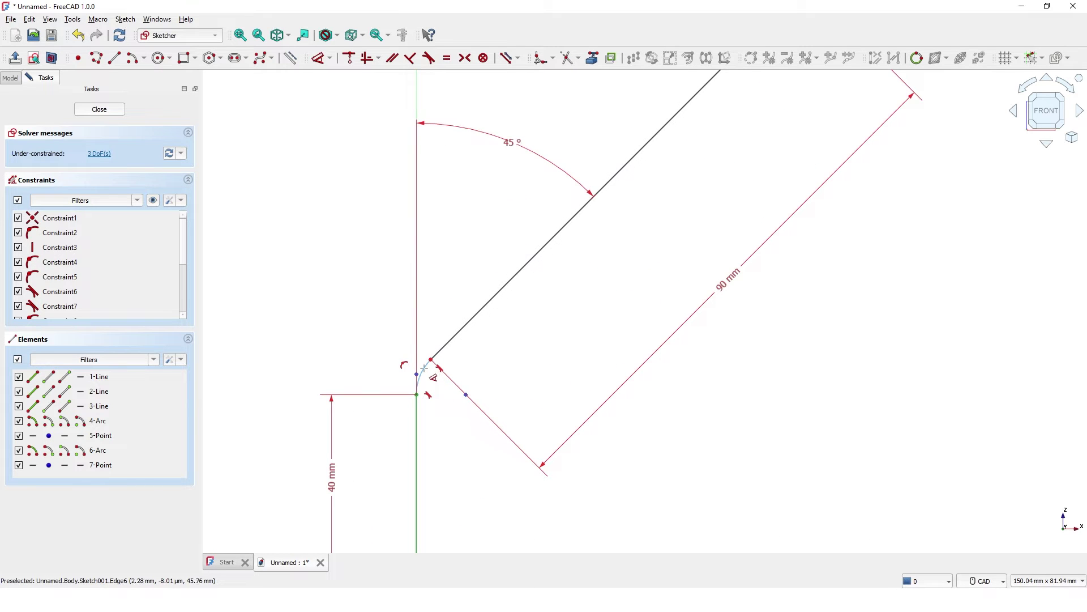
{"action": "left_click", "coordinate": [421, 374]}
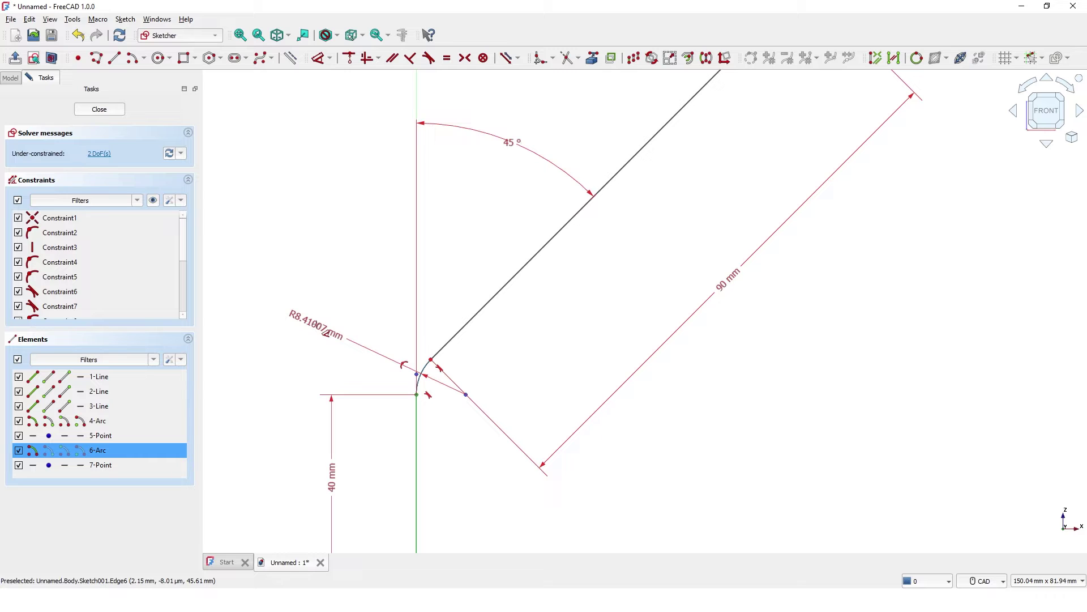
{"action": "left_click", "coordinate": [325, 332]}
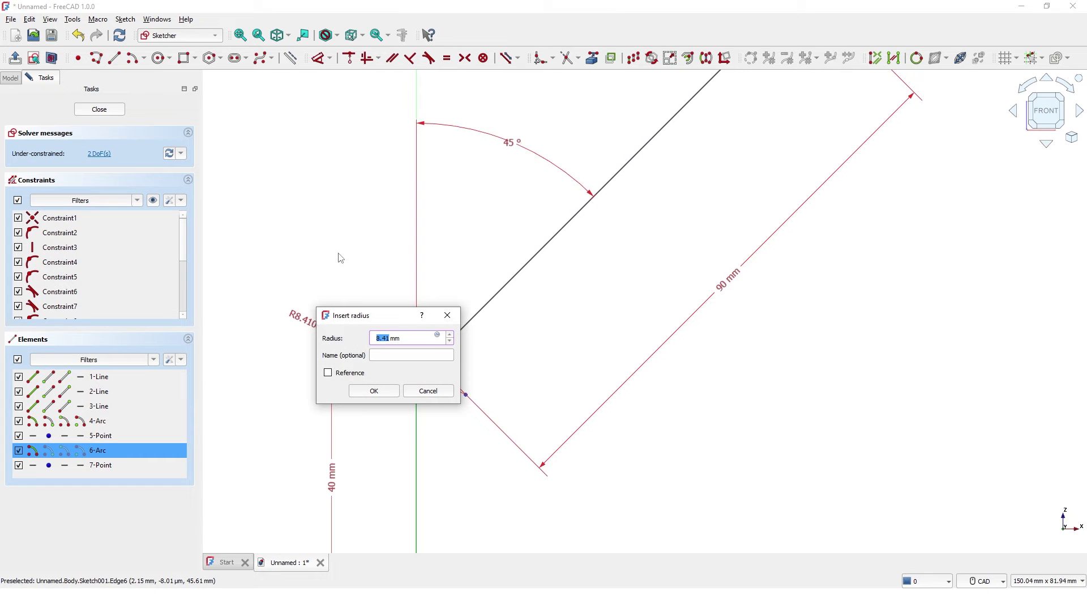
{"action": "type", "text": "25"}
{"action": "key", "text": "Return"}
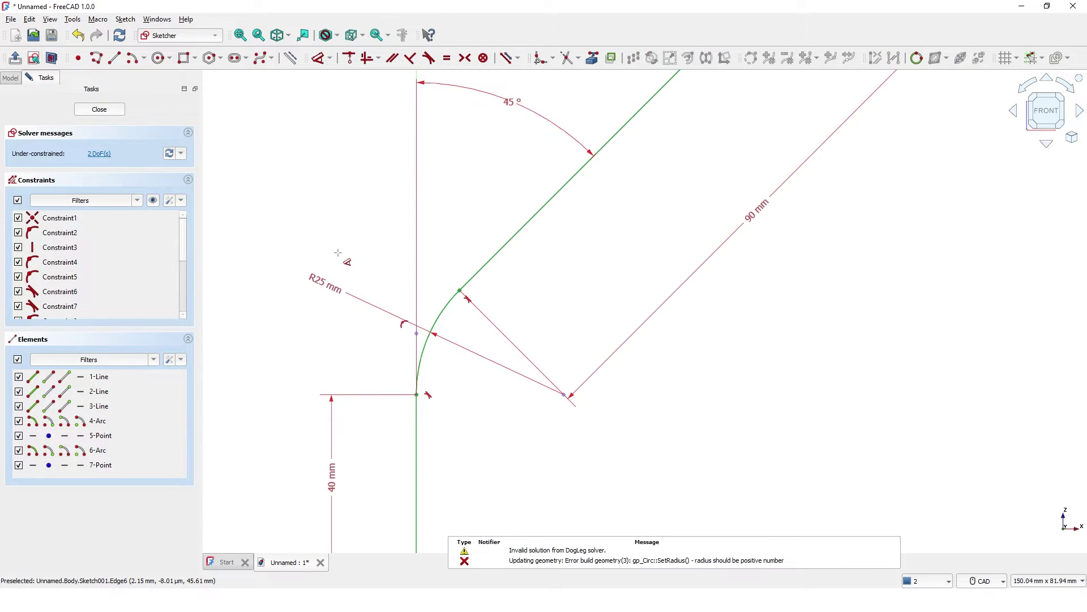
{"action": "scroll", "coordinate": [345, 253], "scroll_direction": "up", "scroll_amount": 5}
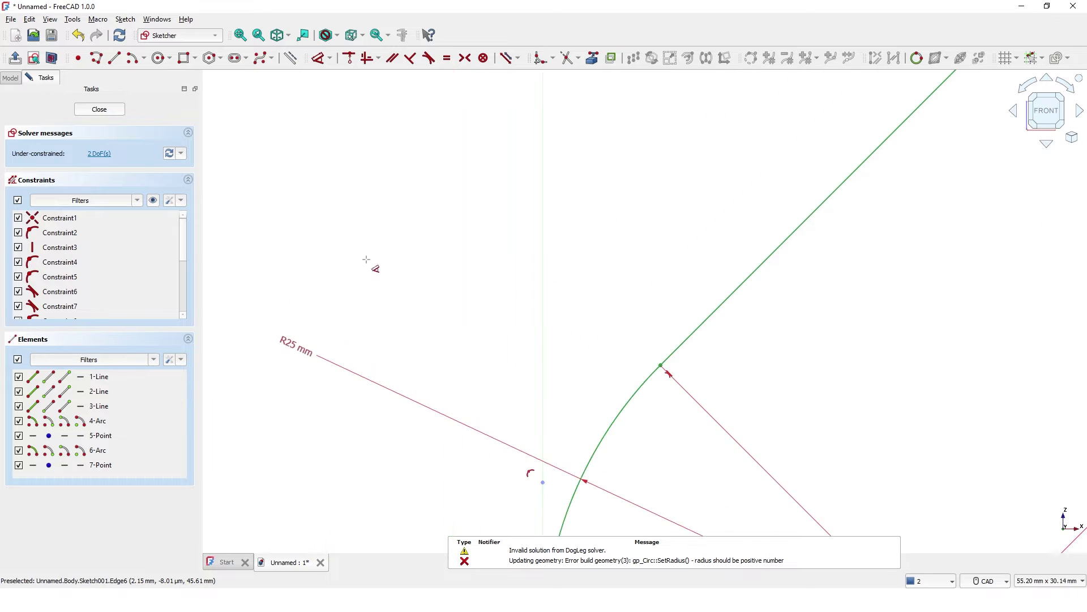
{"action": "scroll", "coordinate": [366, 259], "scroll_direction": "down", "scroll_amount": 10}
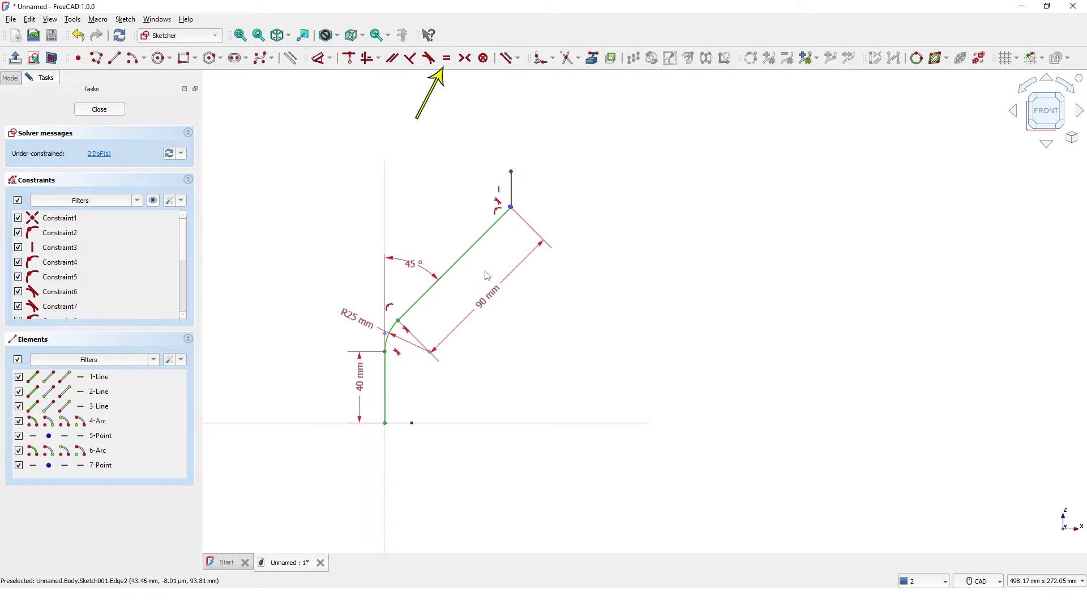
Apply an equal constraint between the lower and upper corner arcs of the path
{"action": "left_click", "coordinate": [447, 58]}
{"action": "scroll", "coordinate": [404, 334], "scroll_direction": "up", "scroll_amount": 1}
{"action": "scroll", "coordinate": [399, 338], "scroll_direction": "up", "scroll_amount": 5}
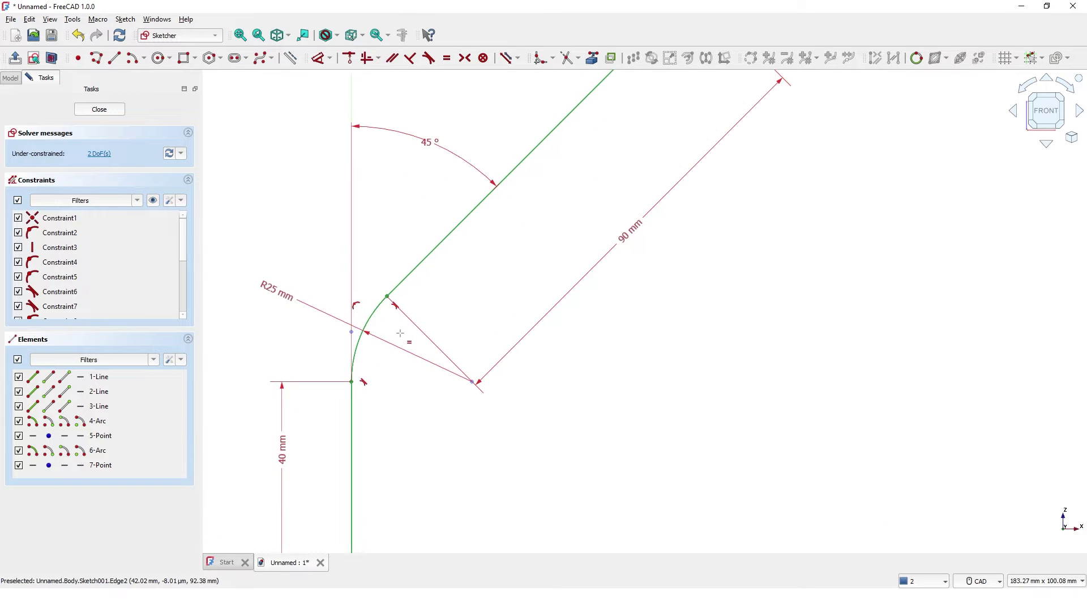
{"action": "left_click", "coordinate": [363, 331]}
{"action": "scroll", "coordinate": [510, 274], "scroll_direction": "down", "scroll_amount": 2}
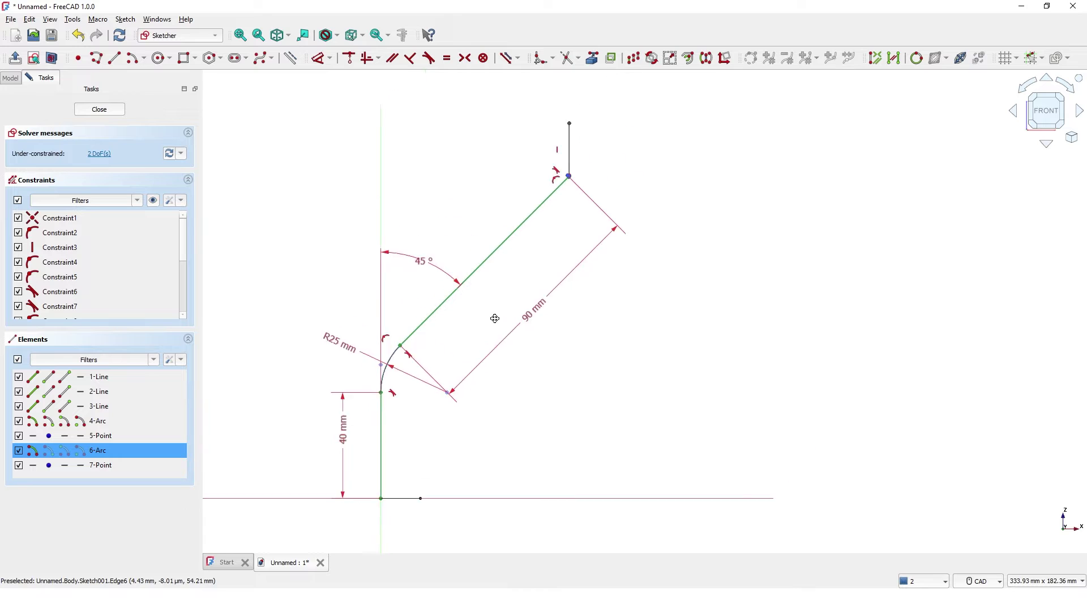
{"action": "scroll", "coordinate": [556, 195], "scroll_direction": "up", "scroll_amount": 5}
{"action": "scroll", "coordinate": [559, 201], "scroll_direction": "up", "scroll_amount": 12}
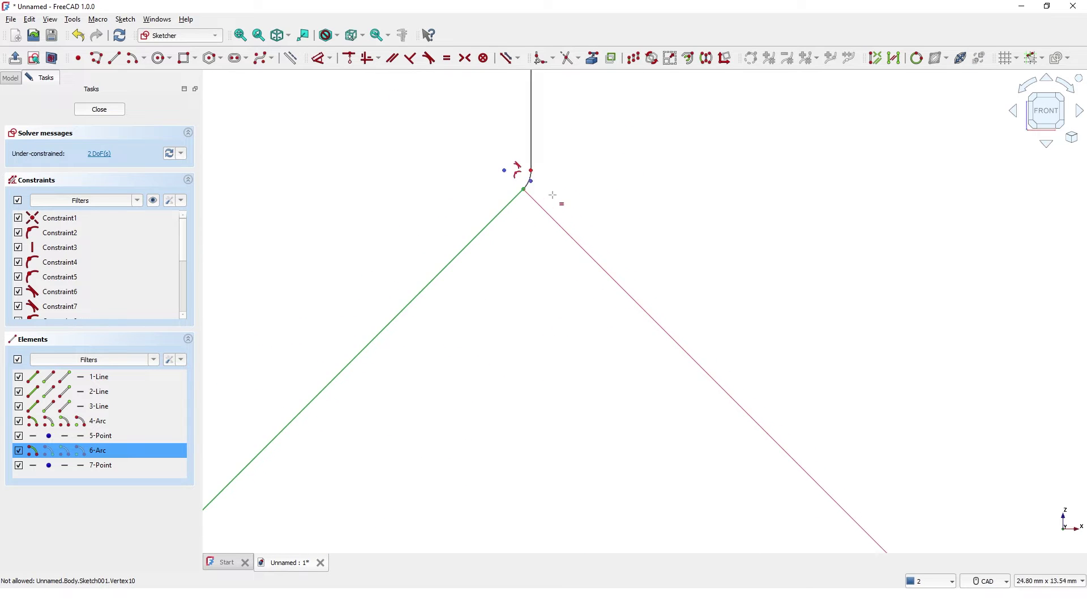
{"action": "left_click", "coordinate": [510, 183]}
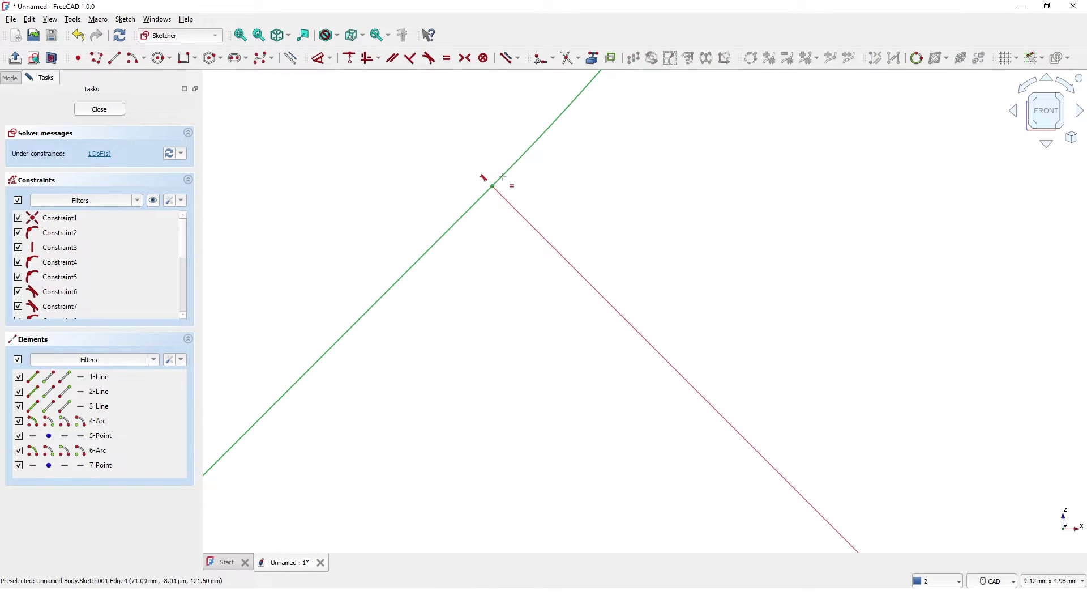
{"action": "scroll", "coordinate": [638, 237], "scroll_direction": "down", "scroll_amount": 2}
{"action": "scroll", "coordinate": [637, 238], "scroll_direction": "down", "scroll_amount": 14}
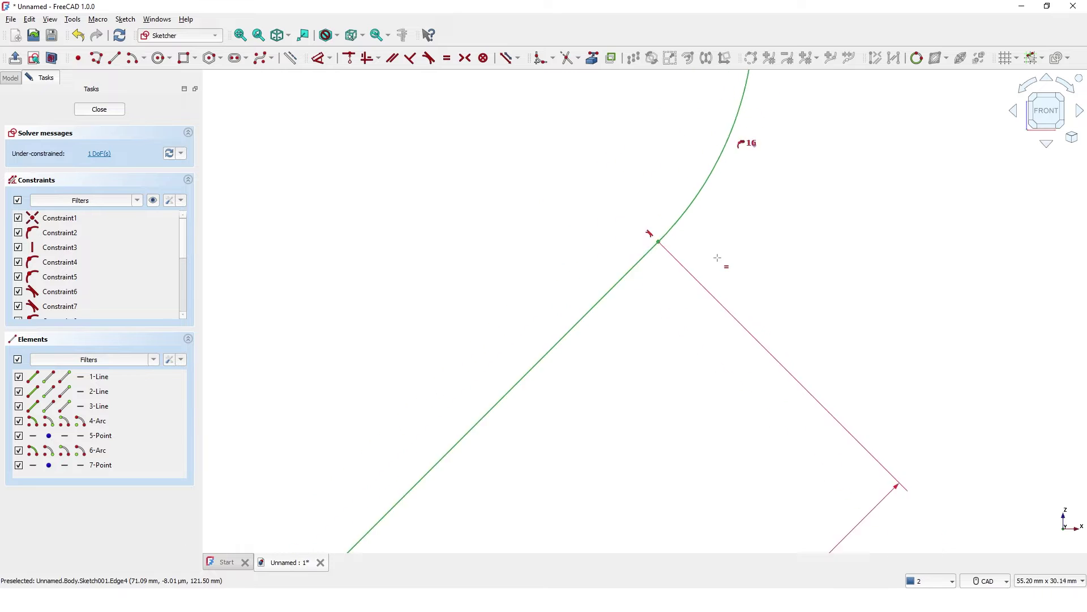
Constrain the upper vertical line to equal the lower vertical line's length and close the path sketch
{"action": "middle_click_drag", "start_coordinate": [769, 257], "coordinate": [732, 286]}
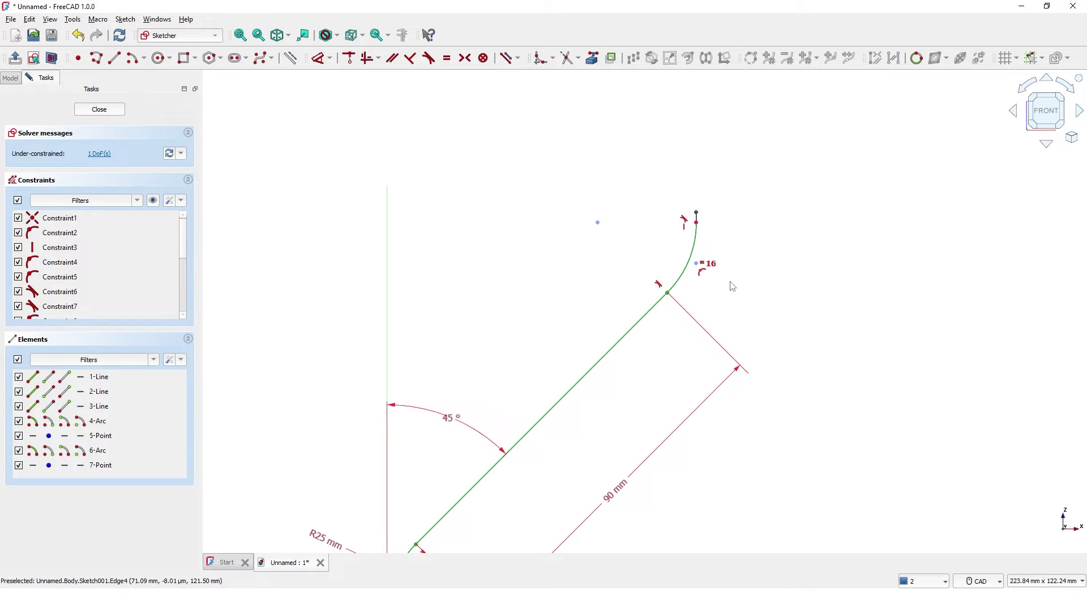
{"action": "middle_click_drag", "start_coordinate": [634, 436], "coordinate": [664, 252]}
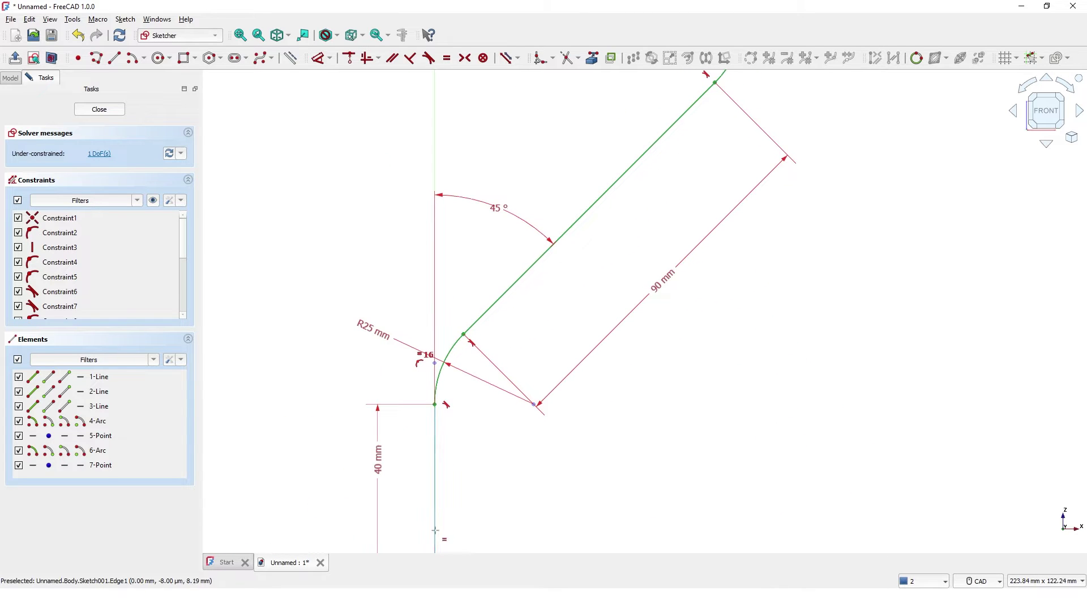
{"action": "middle_click_drag", "start_coordinate": [609, 304], "coordinate": [464, 585]}
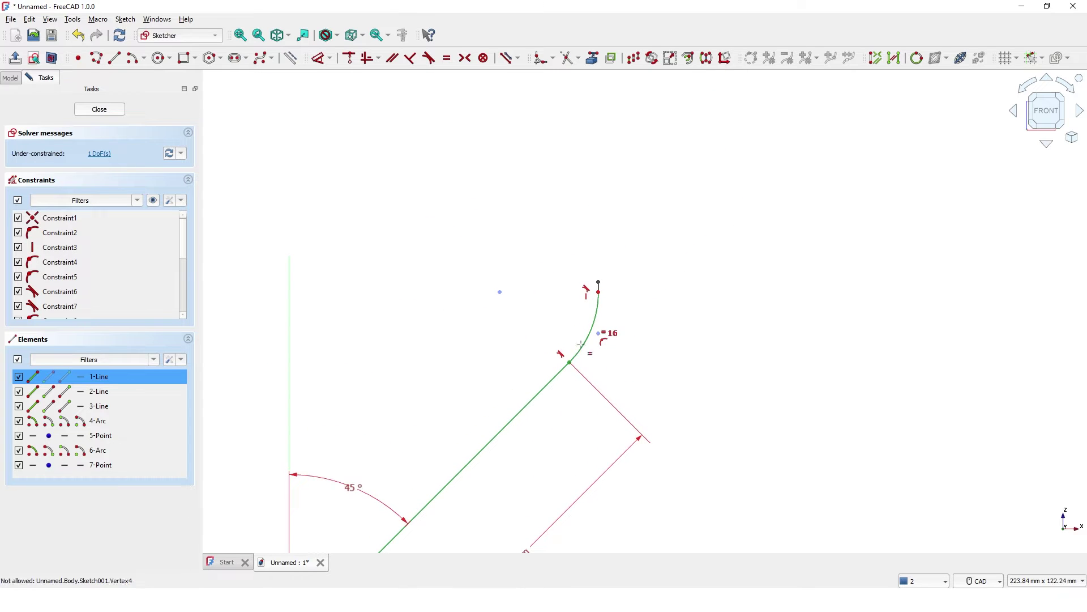
{"action": "scroll", "coordinate": [611, 298], "scroll_direction": "up", "scroll_amount": 6}
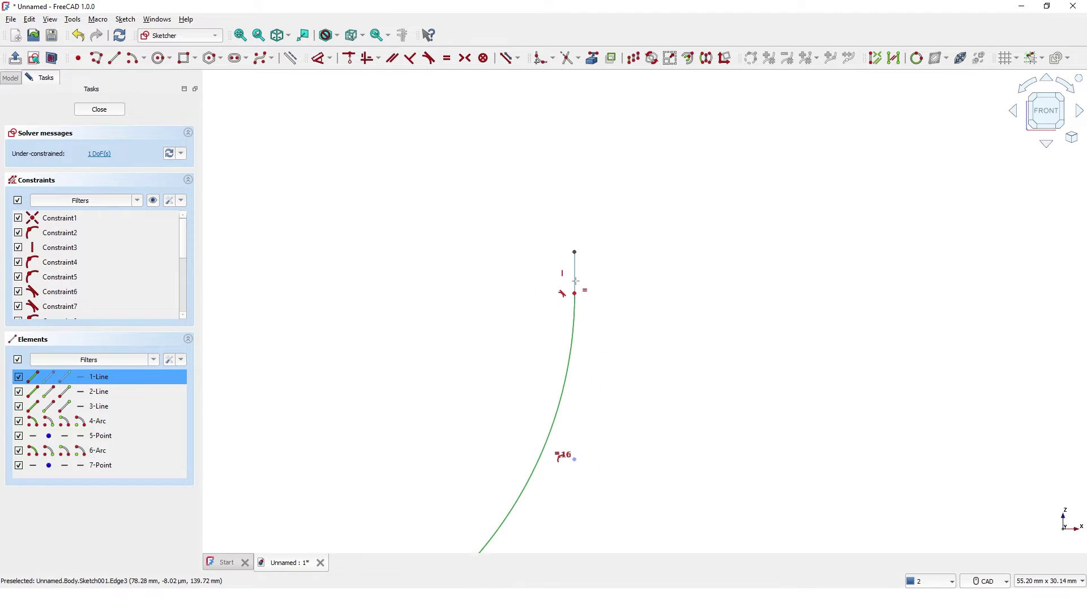
{"action": "scroll", "coordinate": [616, 306], "scroll_direction": "down", "scroll_amount": 10}
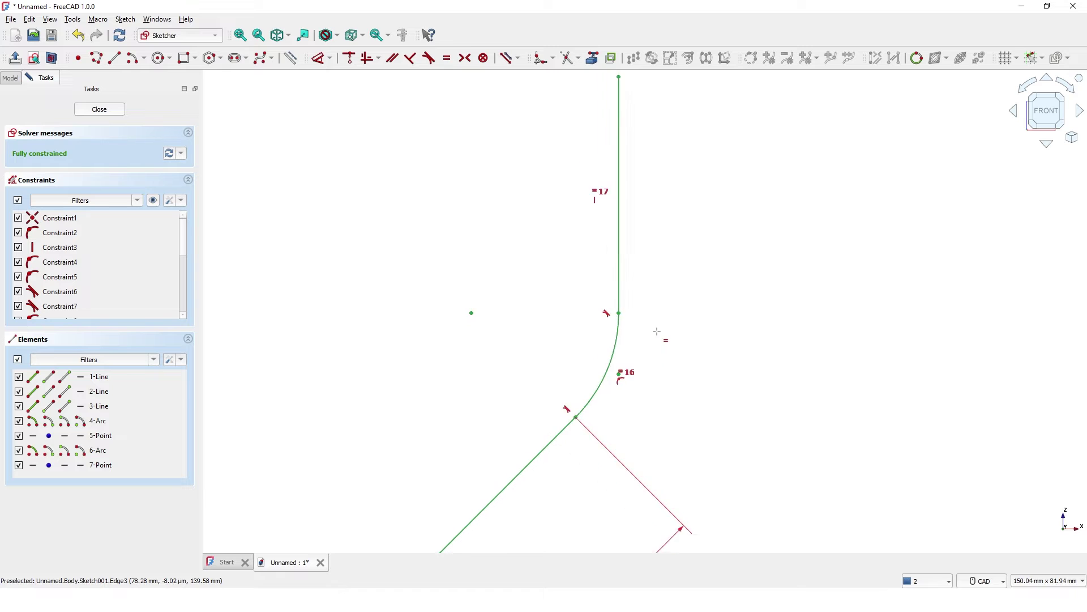
{"action": "mouse_move", "coordinate": [711, 367]}
{"action": "middle_mouse_down"}
{"action": "mouse_move", "coordinate": [657, 306]}
{"action": "mouse_move", "coordinate": [658, 321]}
{"action": "middle_mouse_up"}
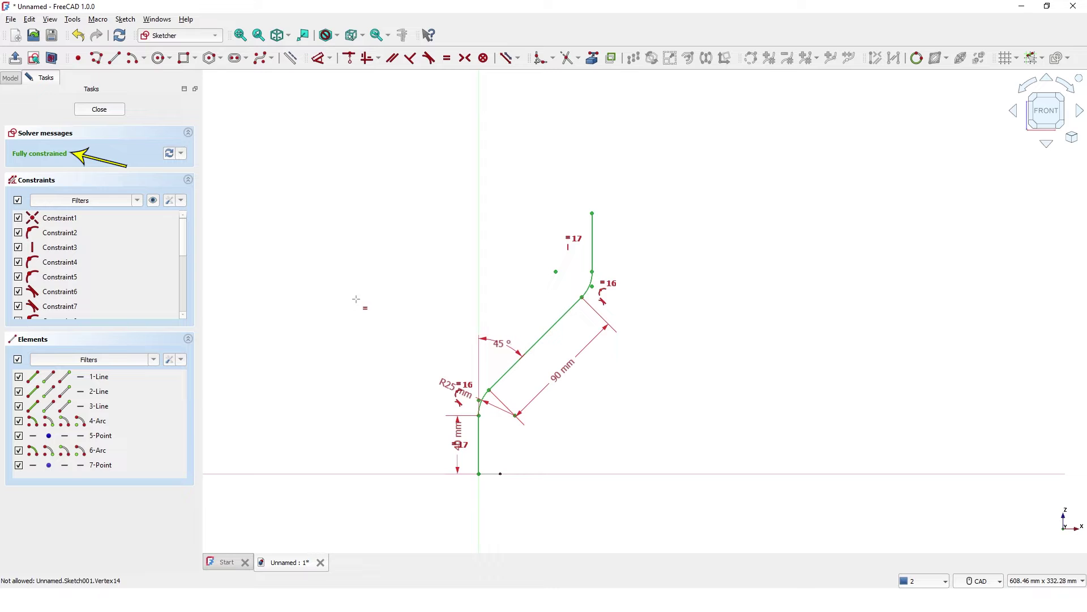
{"action": "middle_click_drag", "start_coordinate": [398, 331], "coordinate": [351, 342]}
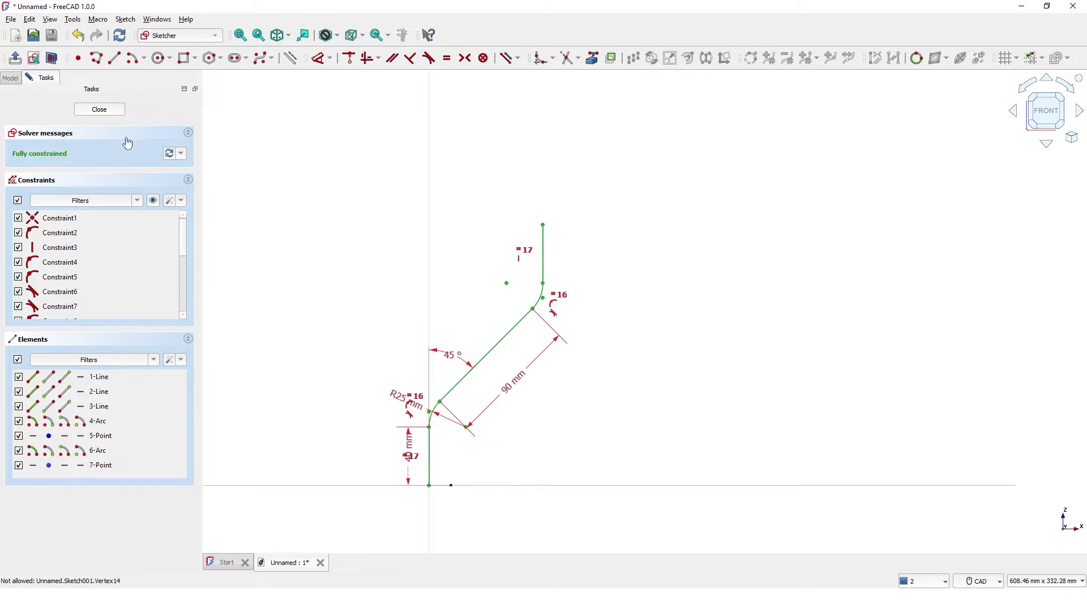
{"action": "left_click", "coordinate": [100, 110]}
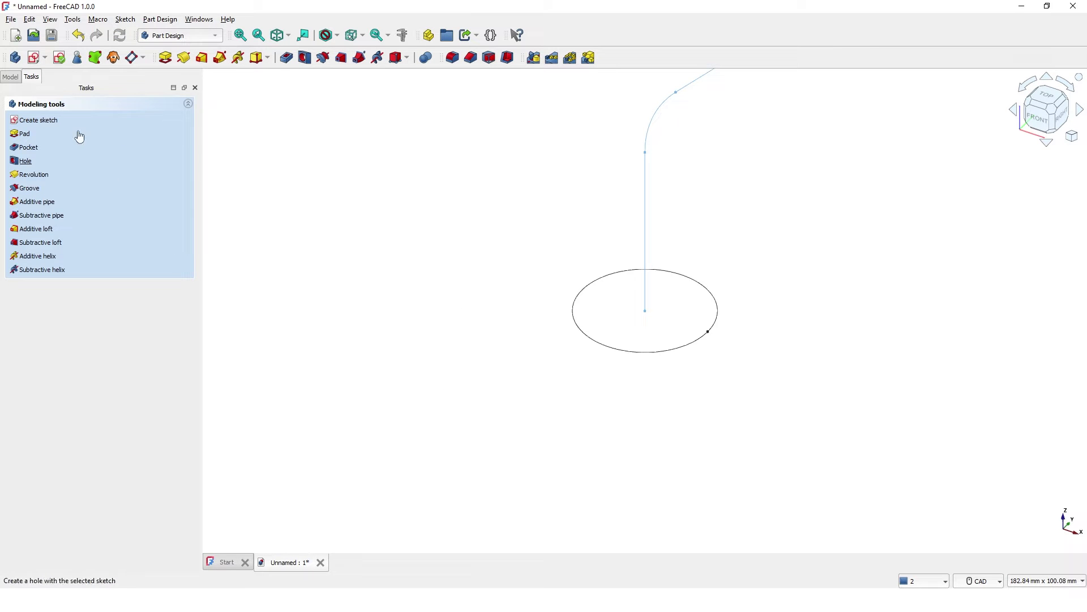
Create an additive pipe using the circle sketch as the profile and Sketch001 as the sweep path, with Transformed corner transition
{"action": "left_click", "coordinate": [17, 78]}
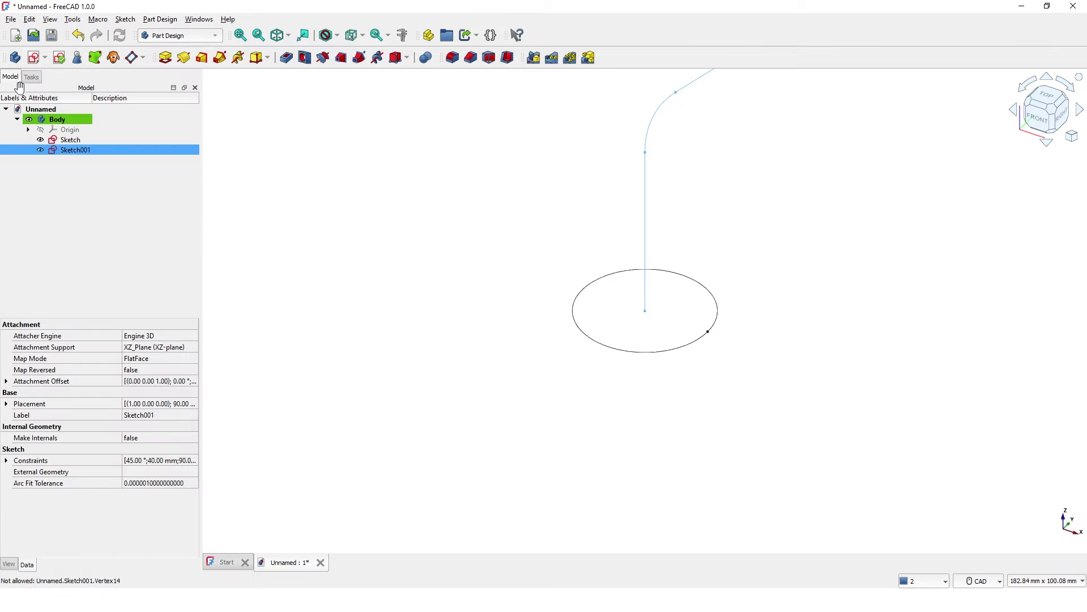
{"action": "left_click", "coordinate": [56, 141]}
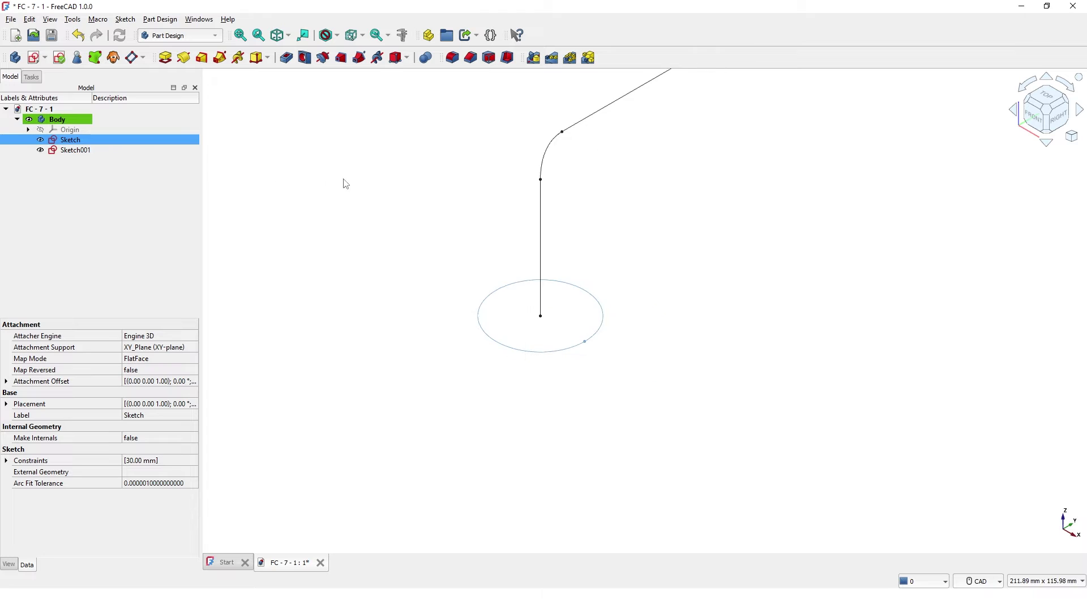
{"action": "middle_click_drag", "start_coordinate": [345, 183], "coordinate": [233, 299]}
{"action": "scroll", "coordinate": [407, 241], "scroll_direction": "down", "scroll_amount": 3}
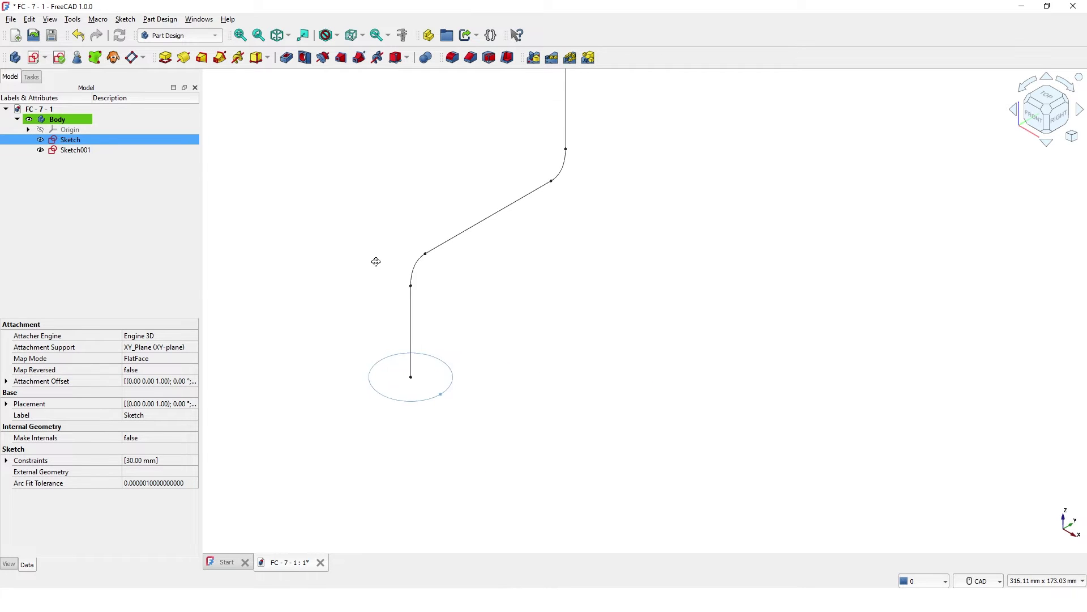
{"action": "middle_click_drag", "start_coordinate": [376, 262], "coordinate": [354, 294]}
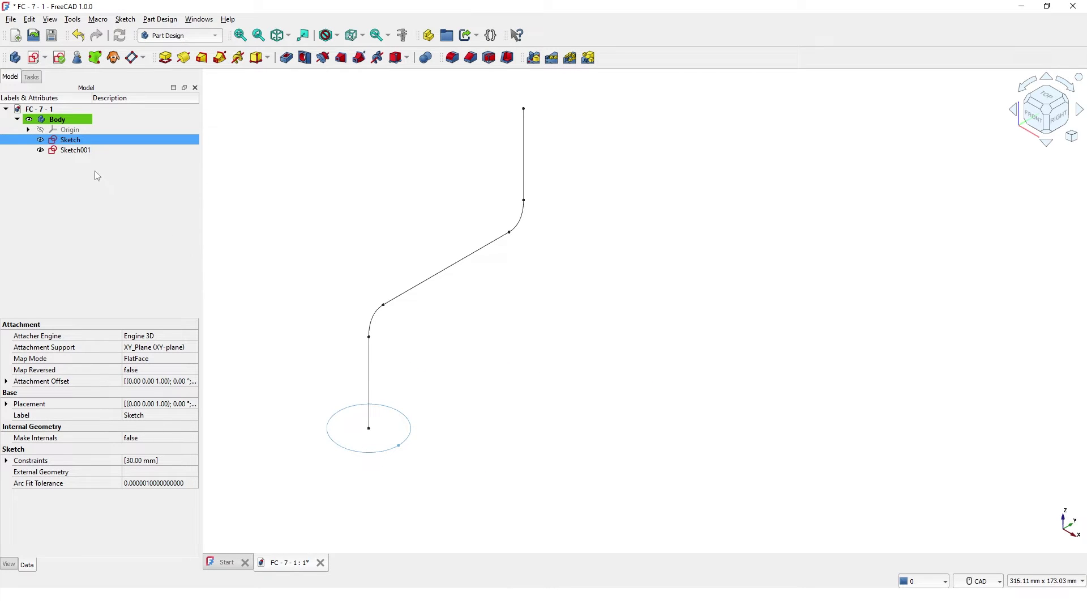
{"action": "left_click", "coordinate": [76, 149], "text": "ctrl"}
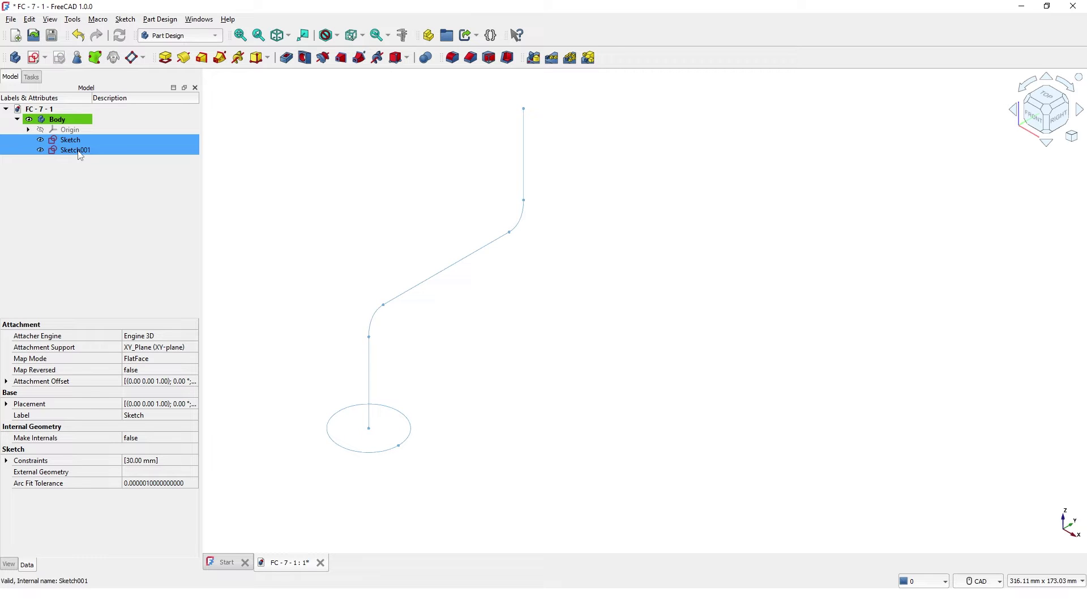
{"action": "left_click", "coordinate": [220, 58]}
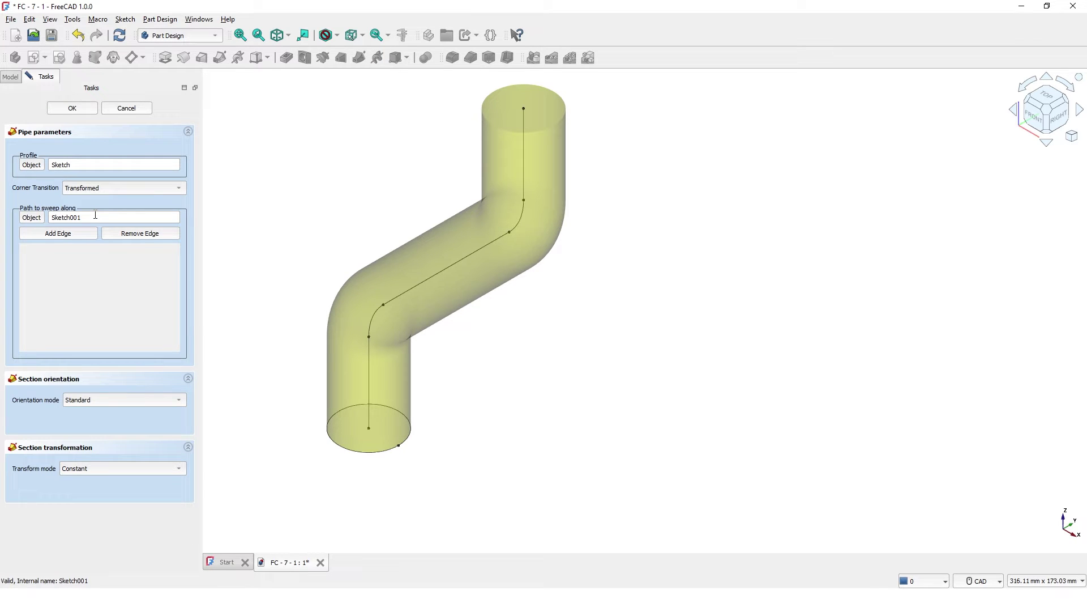
{"action": "left_click", "coordinate": [73, 108]}
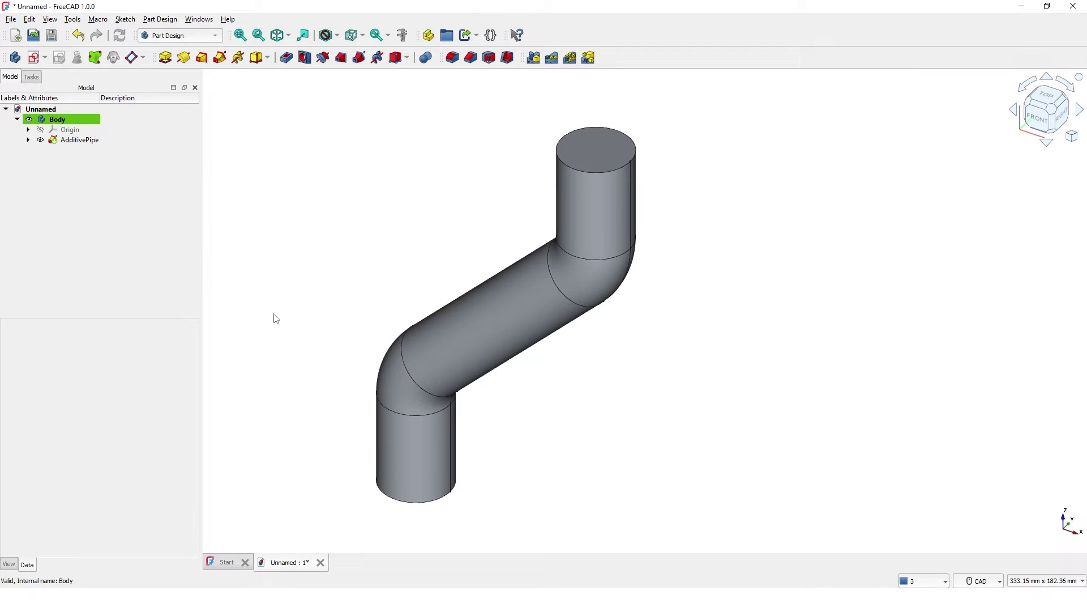
Set the draw style to Wireframe and create a new sketch on the XZ-plane
{"action": "left_click", "coordinate": [337, 35]}
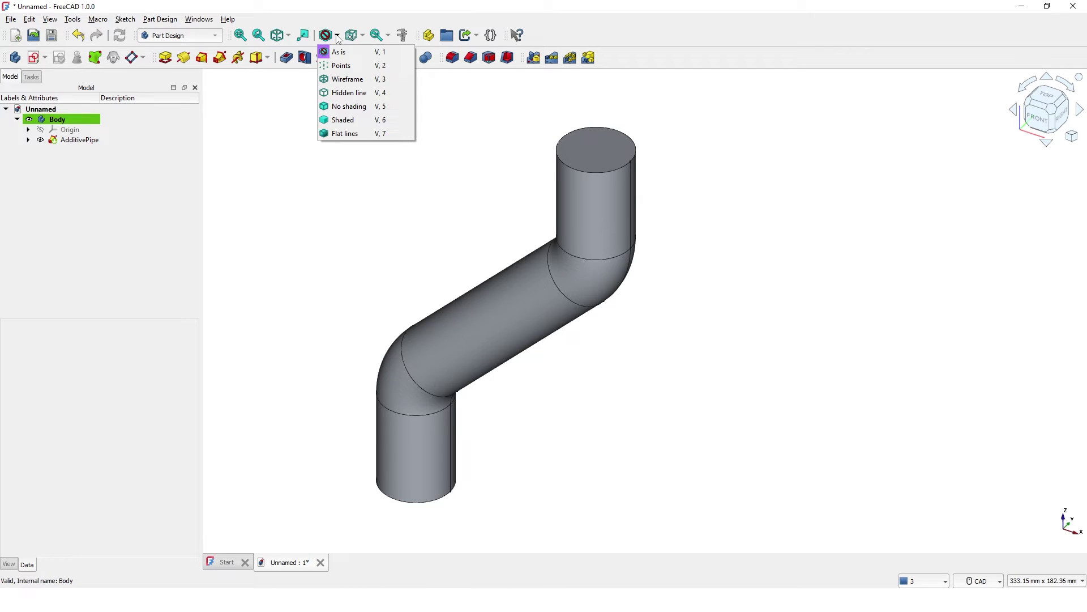
{"action": "left_click", "coordinate": [343, 79]}
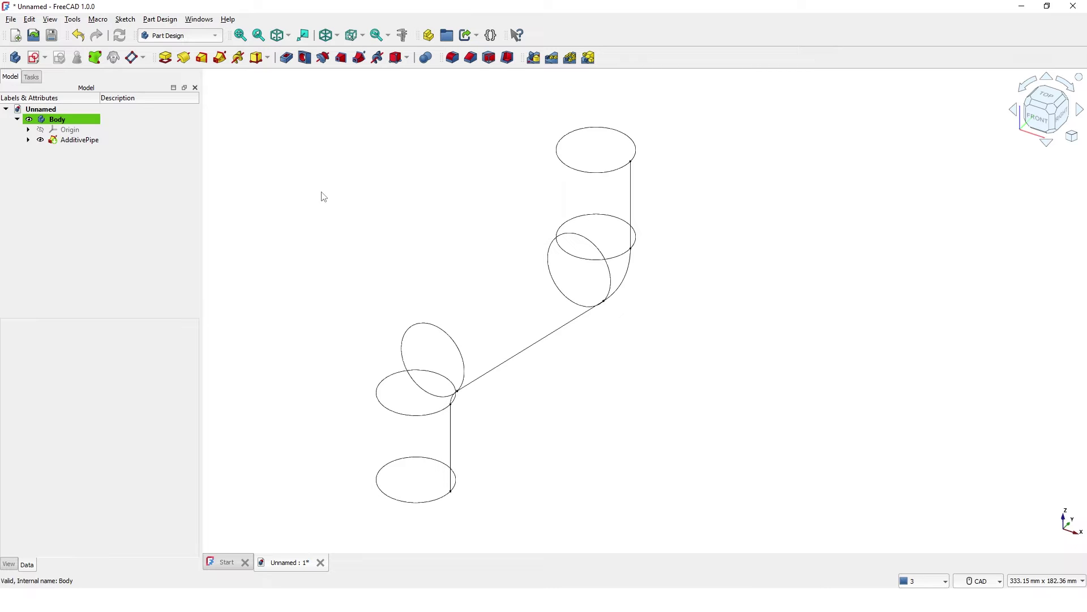
{"action": "left_click", "coordinate": [35, 59]}
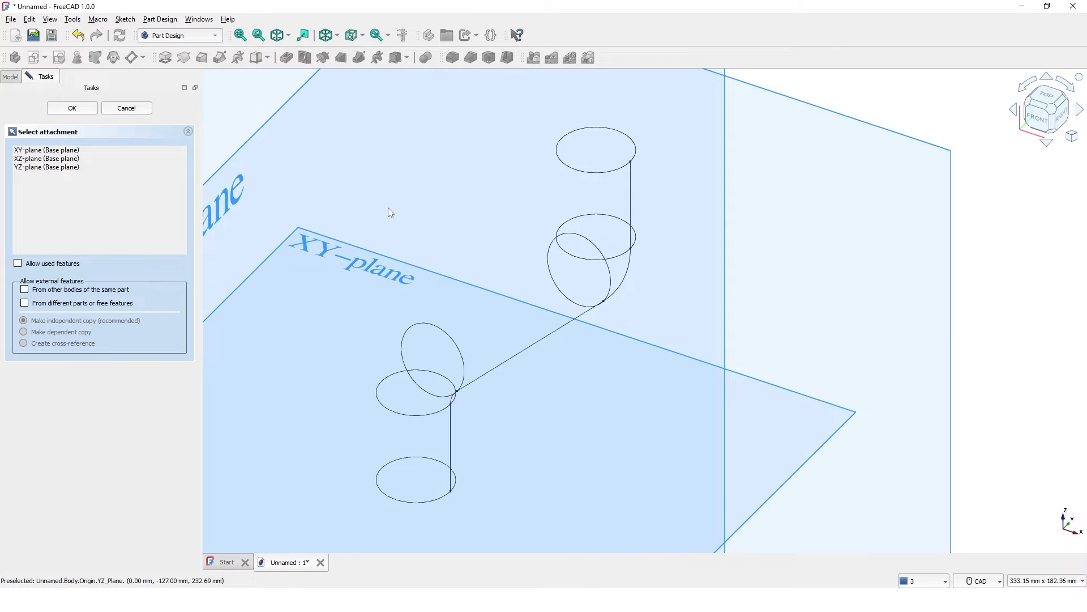
{"action": "scroll", "coordinate": [389, 208], "scroll_direction": "down", "scroll_amount": 4}
{"action": "scroll", "coordinate": [390, 209], "scroll_direction": "down", "scroll_amount": 5}
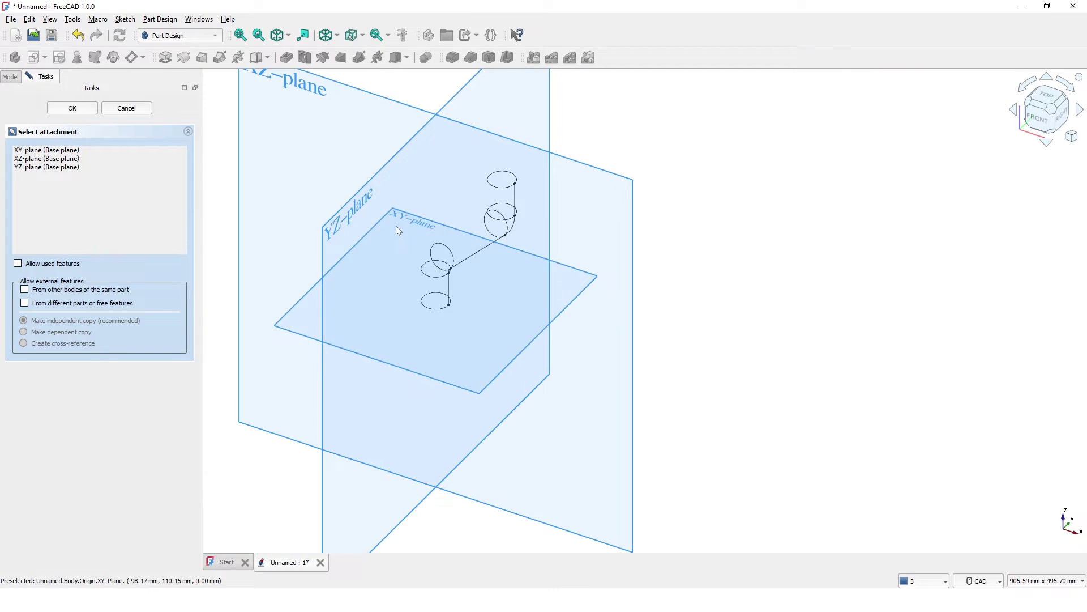
{"action": "middle_click_drag", "start_coordinate": [395, 226], "coordinate": [408, 236]}
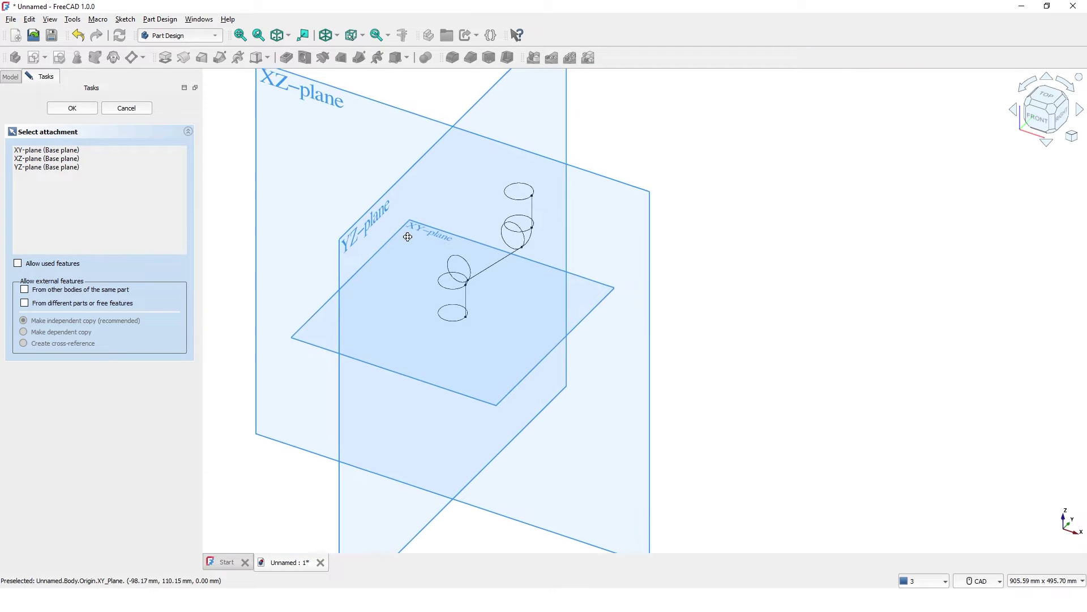
{"action": "left_click", "coordinate": [650, 210]}
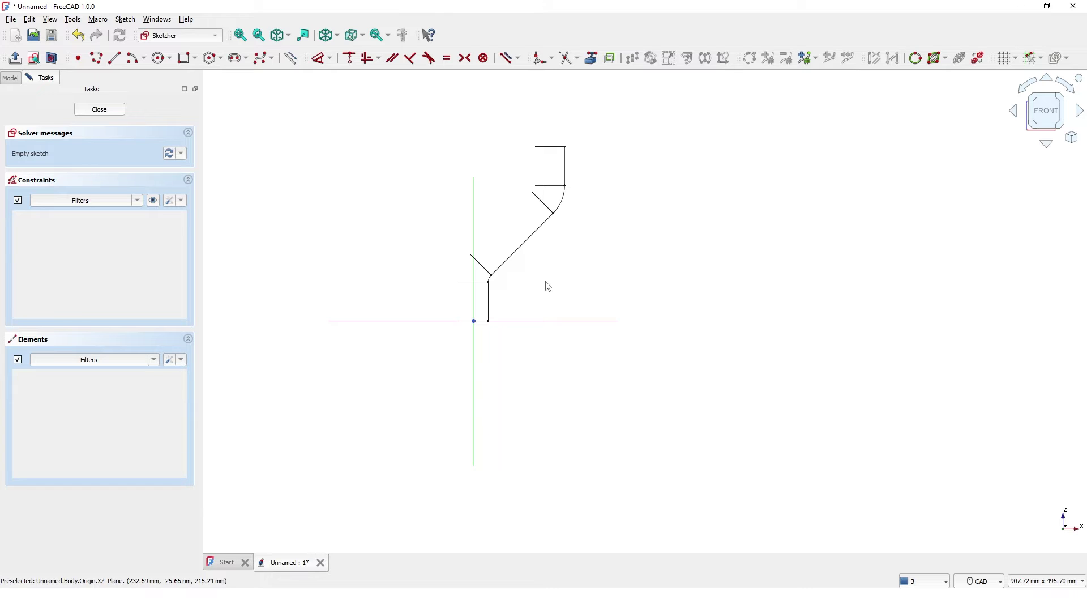
Show the path sketch Sketch001 inside the additive pipe as a reference for the open sketch
{"action": "mouse_move", "coordinate": [403, 283]}
{"action": "middle_mouse_down"}
{"action": "mouse_move", "coordinate": [345, 342]}
{"action": "mouse_move", "coordinate": [347, 354]}
{"action": "middle_mouse_up"}
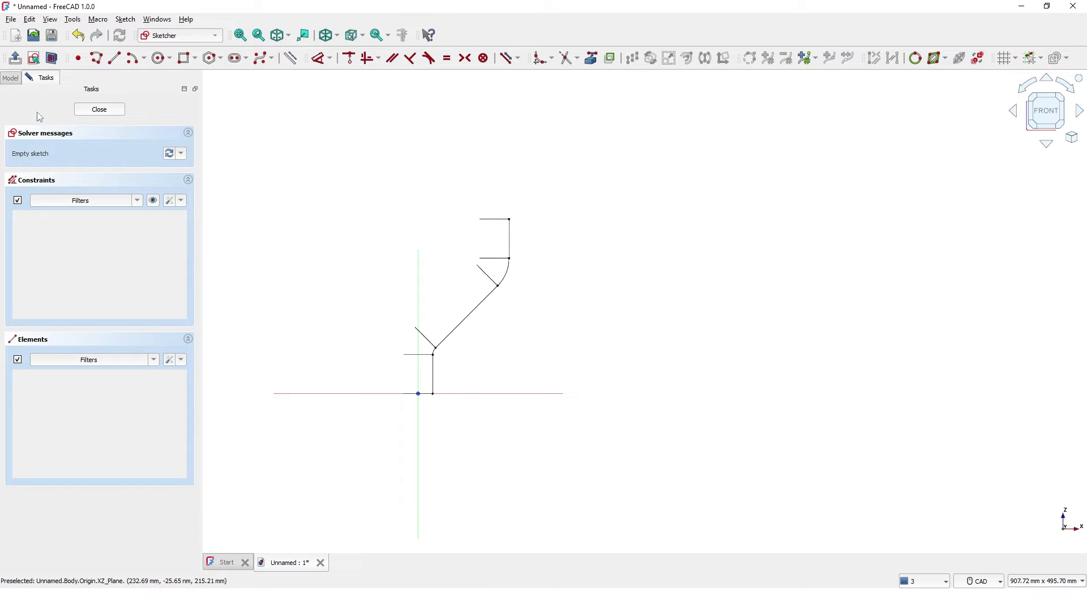
{"action": "left_click", "coordinate": [10, 78]}
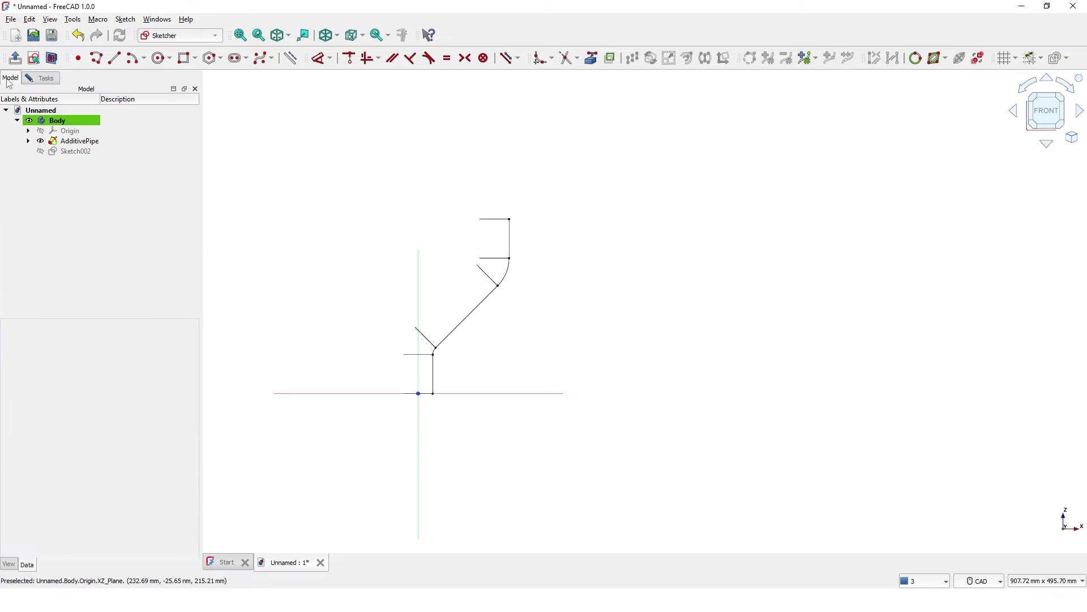
{"action": "left_click", "coordinate": [29, 141]}
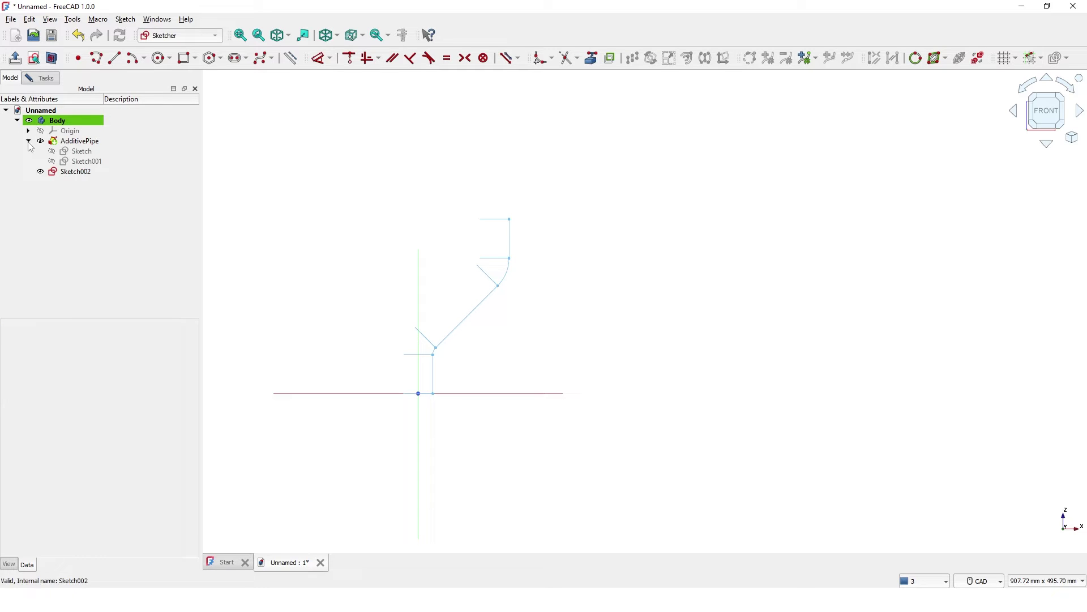
{"action": "left_click", "coordinate": [52, 162]}
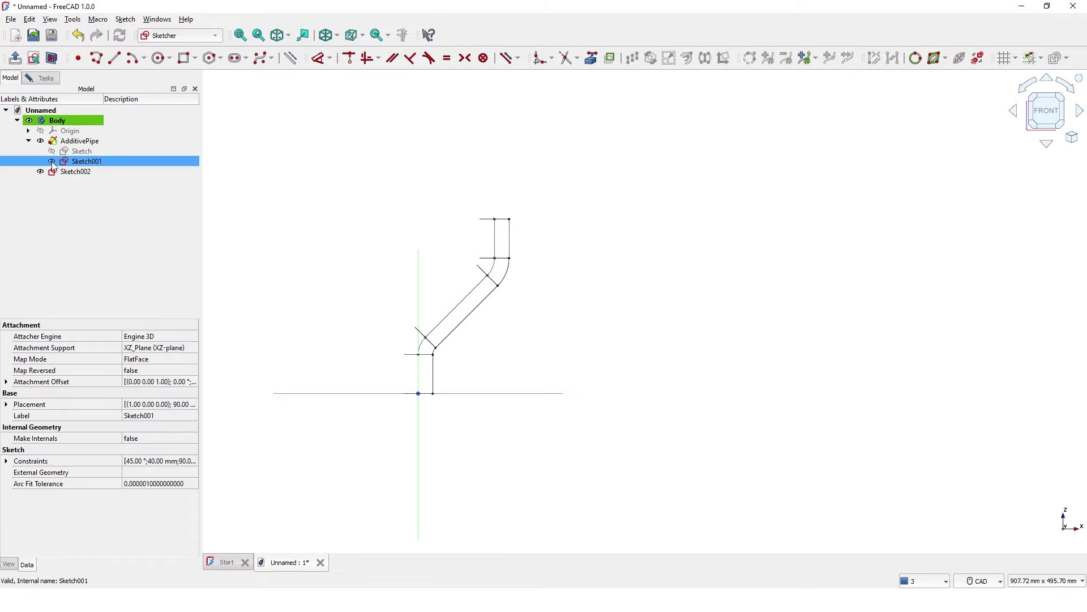
{"action": "left_click", "coordinate": [54, 163]}
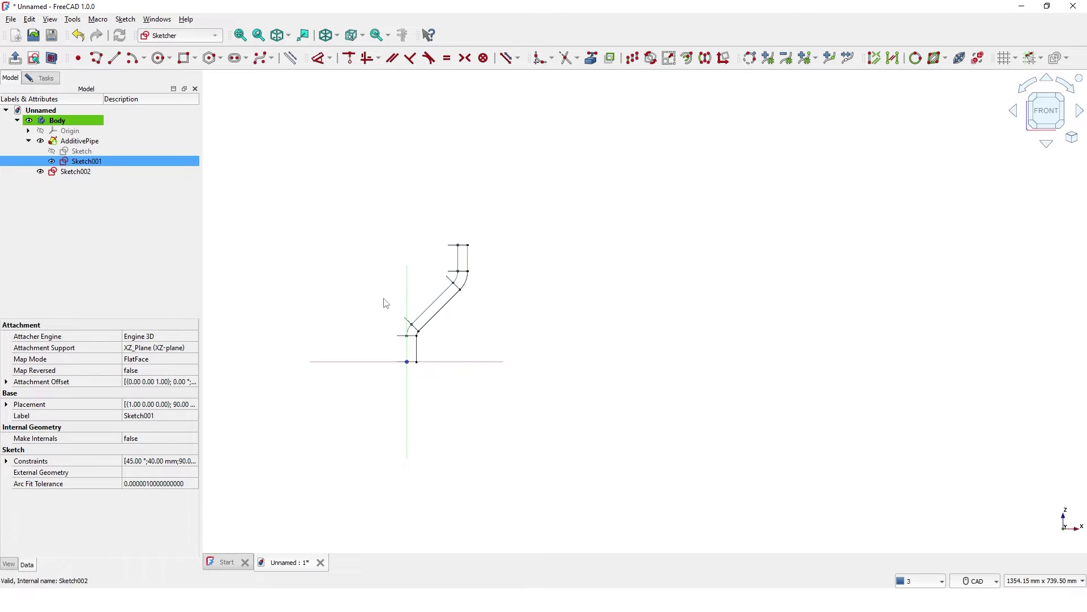
Link the diagonal line of the Sketch001 path as external geometry in the open sketch
{"action": "scroll", "coordinate": [384, 302], "scroll_direction": "up", "scroll_amount": 5}
{"action": "middle_click_drag", "start_coordinate": [397, 320], "coordinate": [347, 296]}
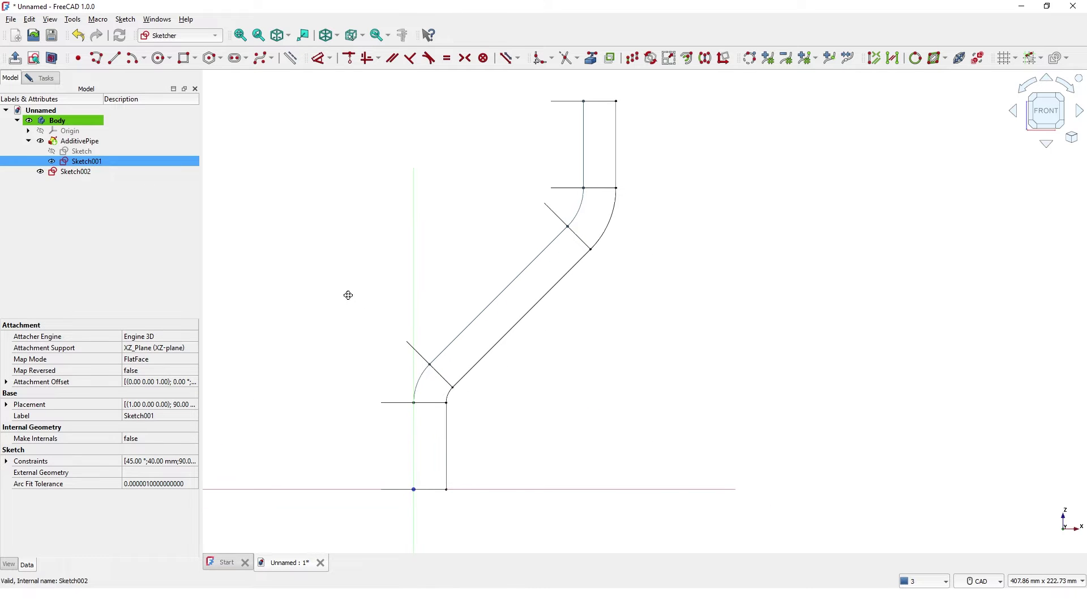
{"action": "left_click", "coordinate": [593, 61]}
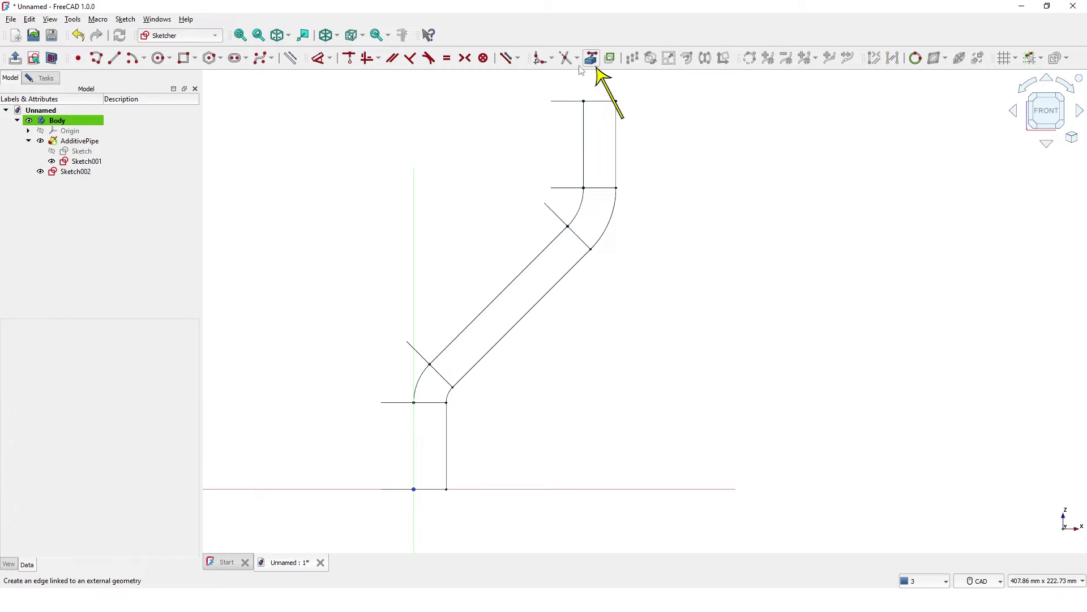
{"action": "left_click", "coordinate": [483, 310]}
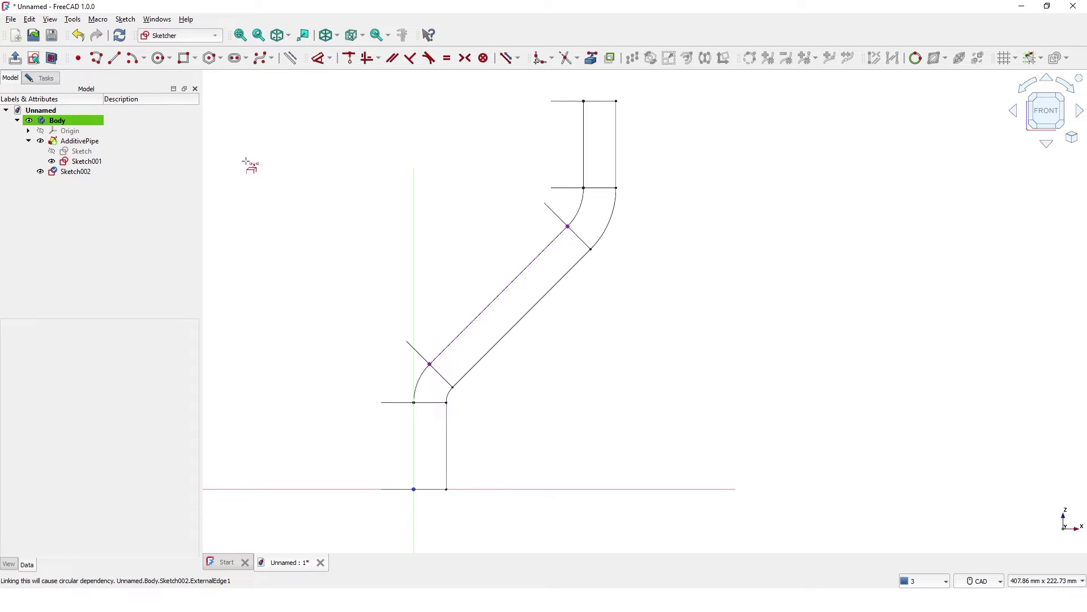
Draw a 30 mm diameter circle centred on the midpoint of the linked diagonal line and close the sketch
{"action": "left_click", "coordinate": [160, 59]}
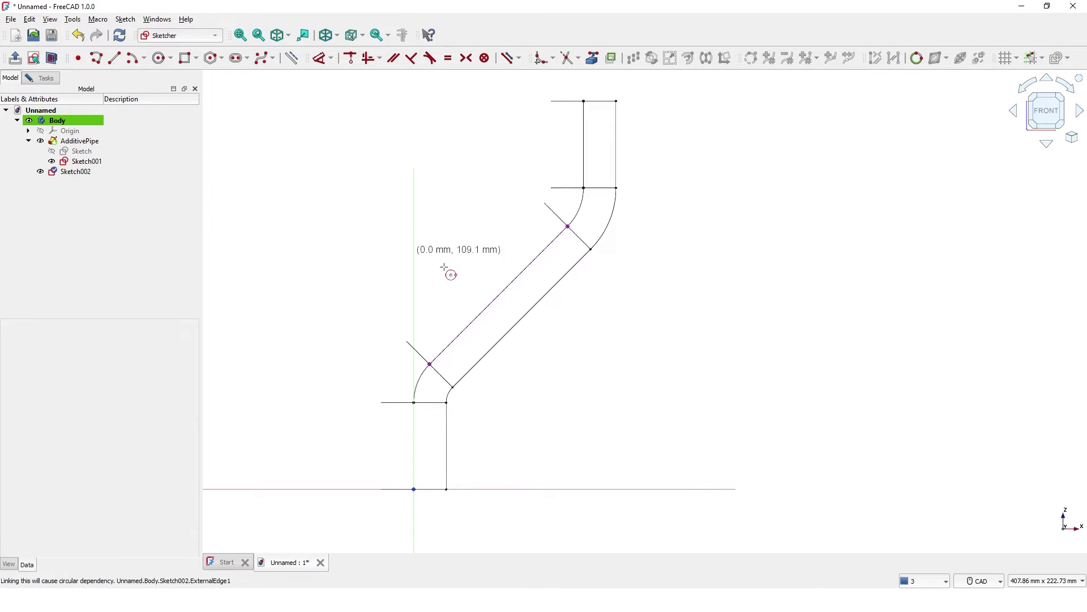
{"action": "left_click", "coordinate": [498, 296]}
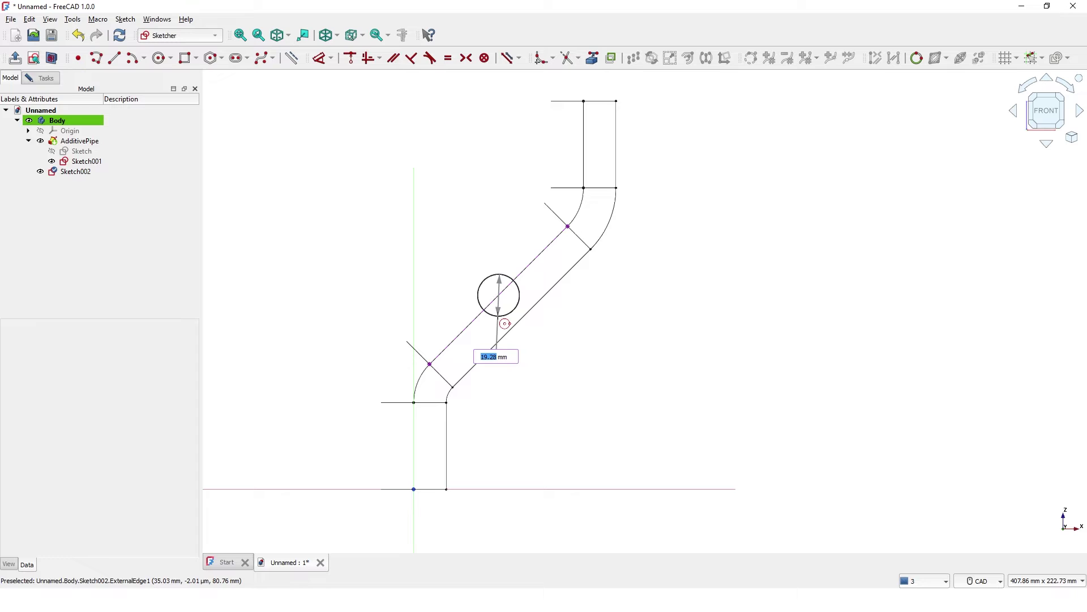
{"action": "type", "text": "30"}
{"action": "key", "text": "Return"}
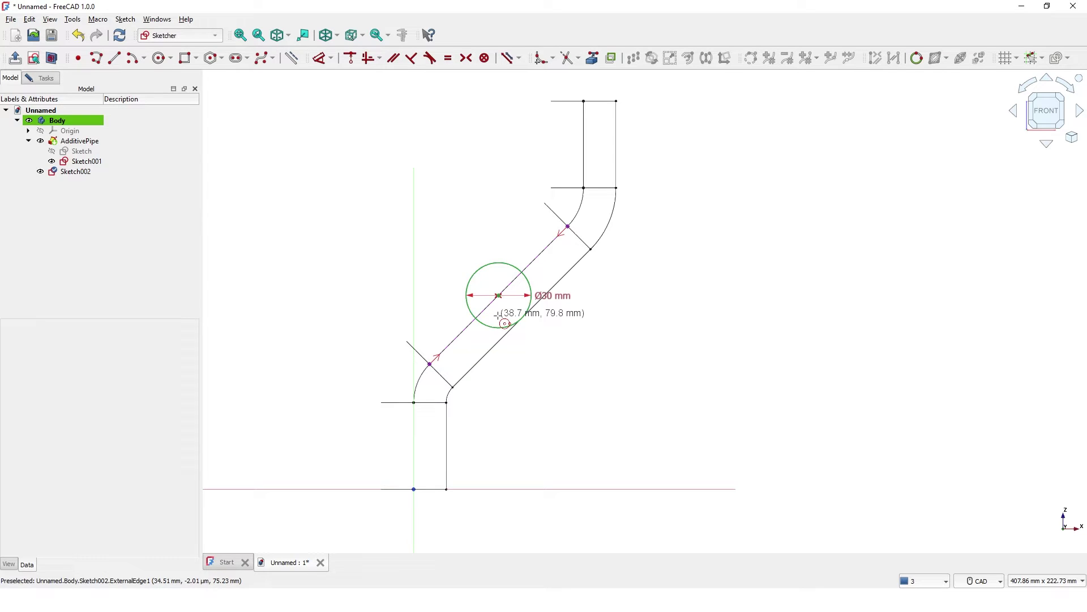
{"action": "left_click", "coordinate": [45, 79]}
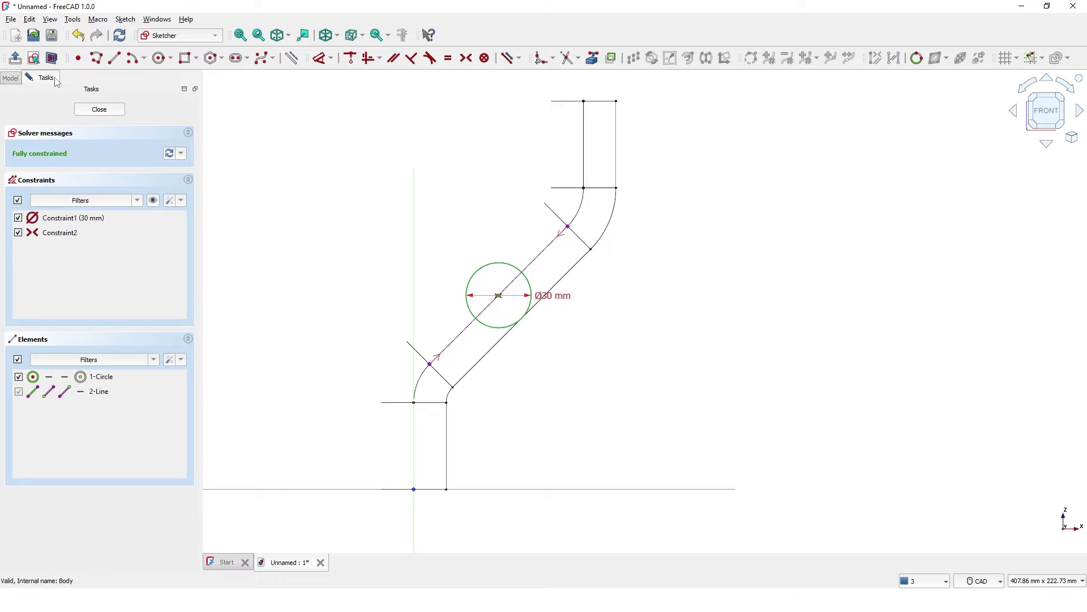
{"action": "left_click", "coordinate": [100, 110]}
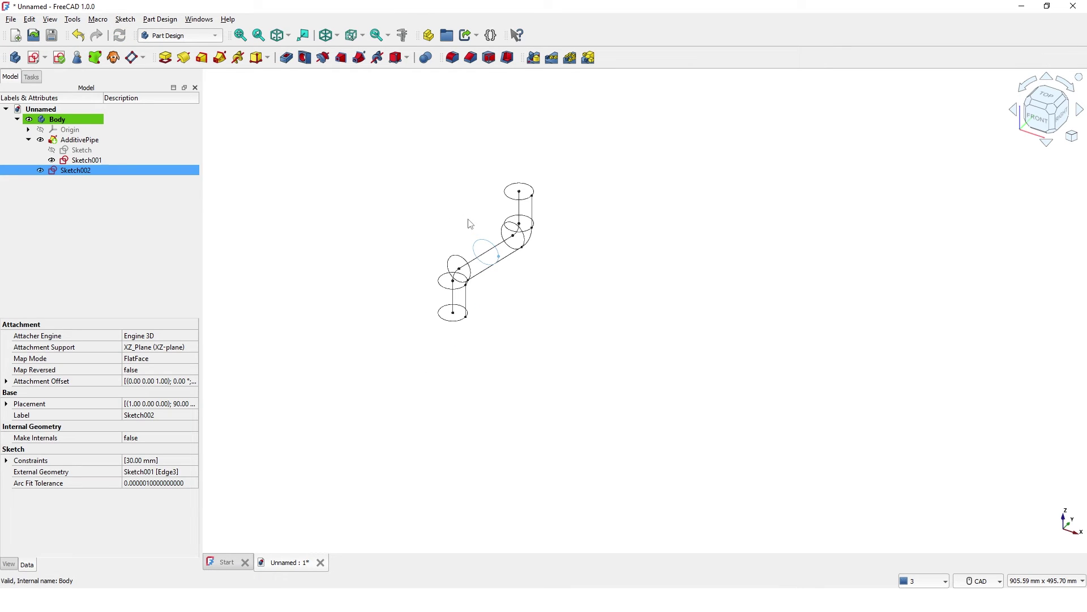
Set the draw style back to As is
{"action": "left_click", "coordinate": [338, 37]}
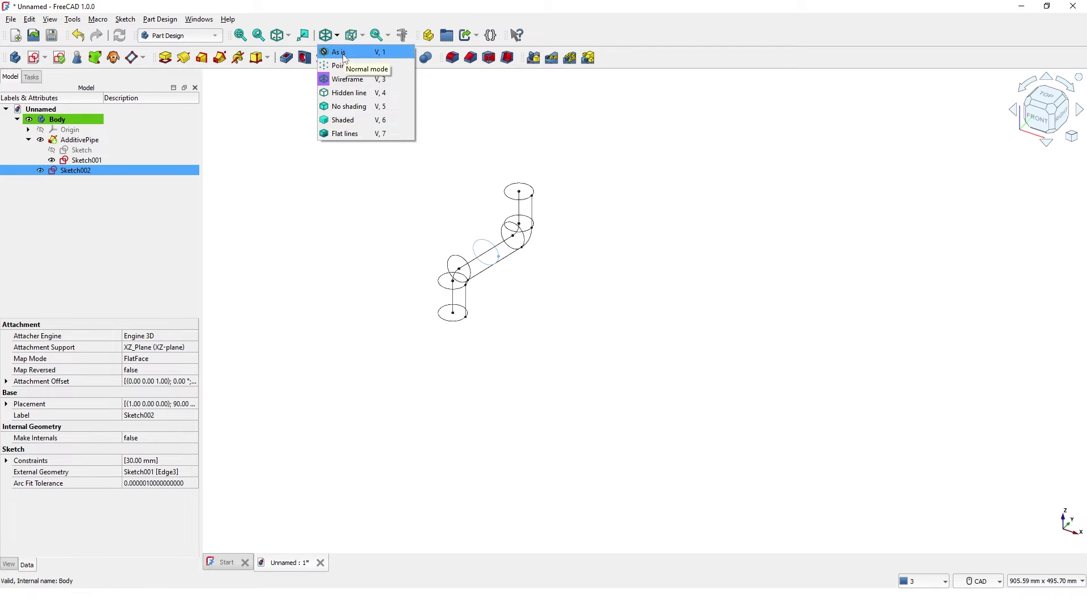
{"action": "left_click", "coordinate": [339, 52]}
{"action": "scroll", "coordinate": [448, 227], "scroll_direction": "up", "scroll_amount": 5}
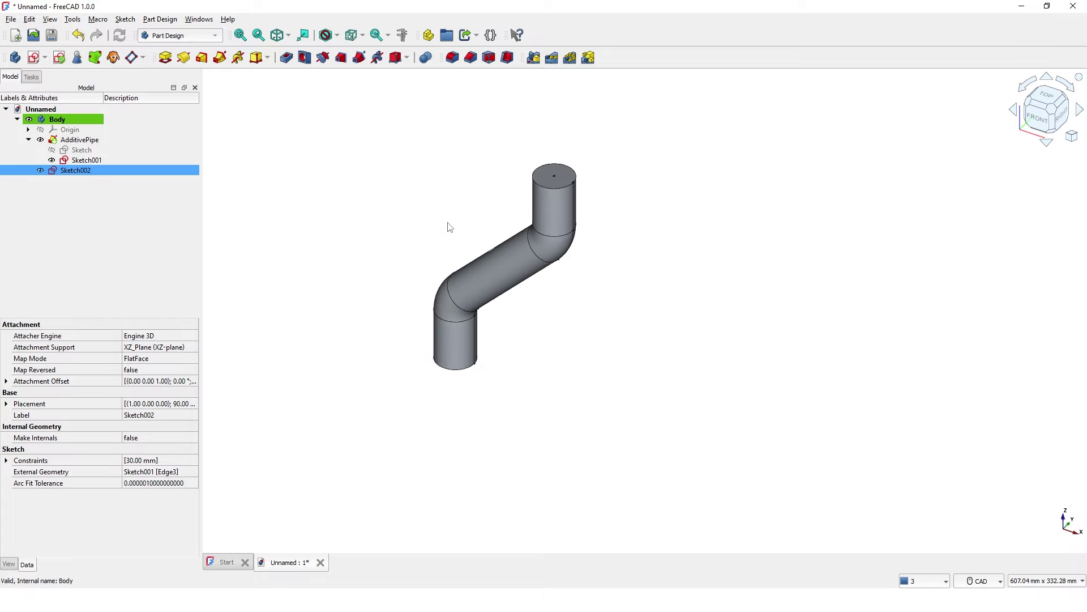
{"action": "middle_click_drag", "start_coordinate": [447, 226], "coordinate": [417, 236]}
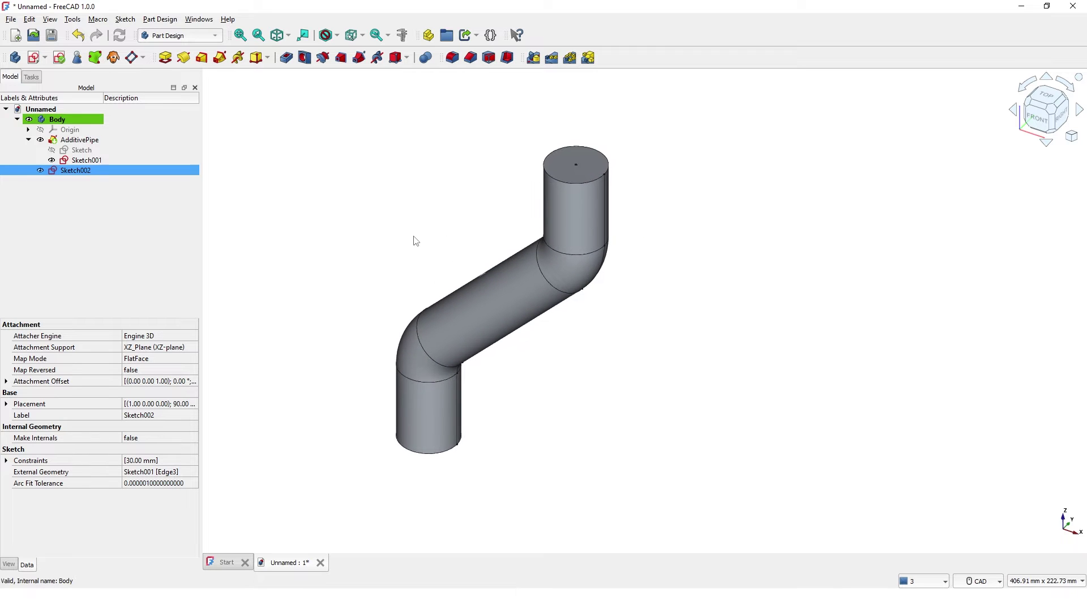
{"action": "key", "text": "ctrl+z"}
Pad the circle sketch 100 mm symmetric to its plane to form the crossing pipe
{"action": "left_click", "coordinate": [165, 58]}
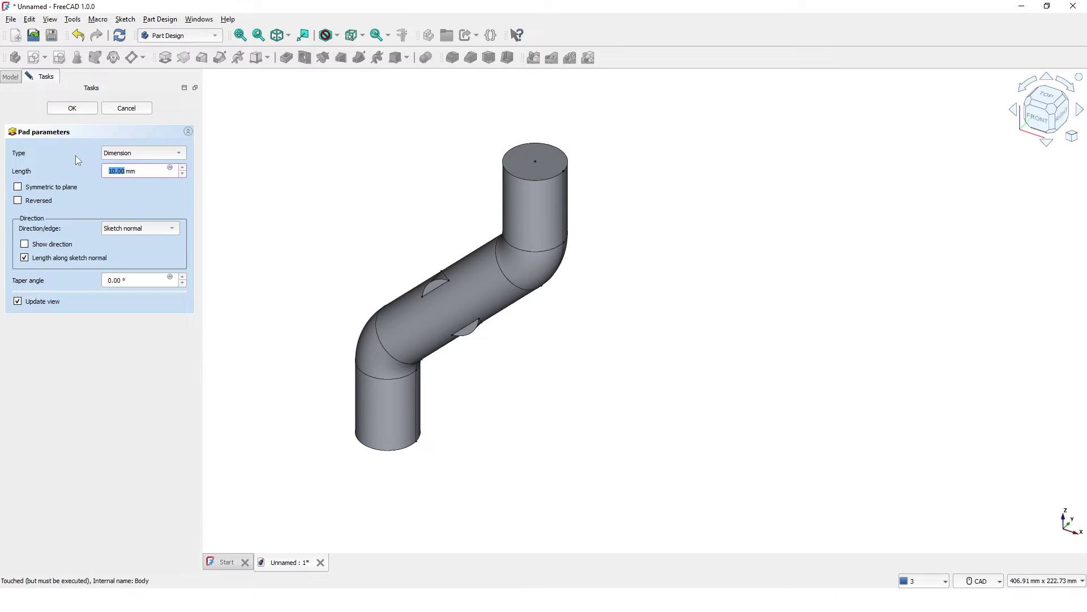
{"action": "type", "text": "1"}
{"action": "left_click", "coordinate": [17, 186]}
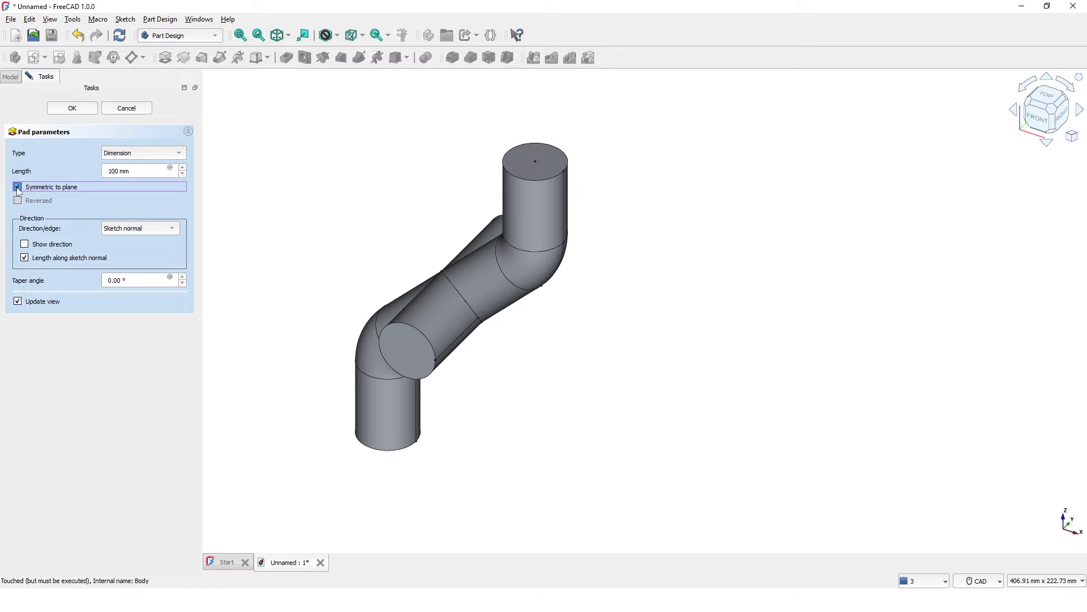
{"action": "left_click", "coordinate": [74, 109]}
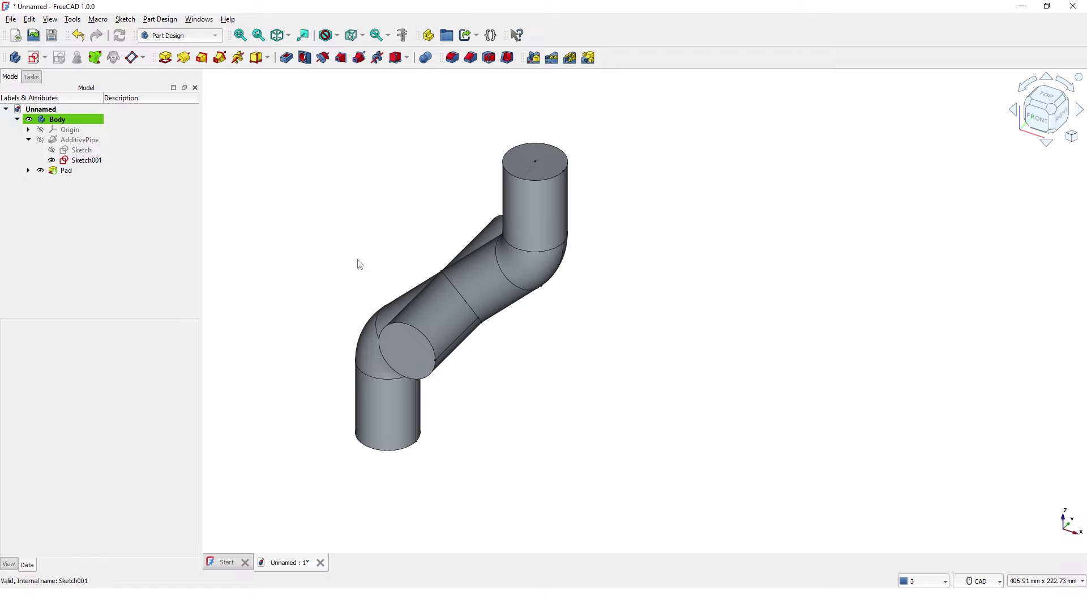
Hollow the fitting with a 3 mm Thickness, opening all four pipe end faces and turning off inward thickness
{"action": "middle_click_drag", "start_coordinate": [411, 250], "coordinate": [676, 309]}
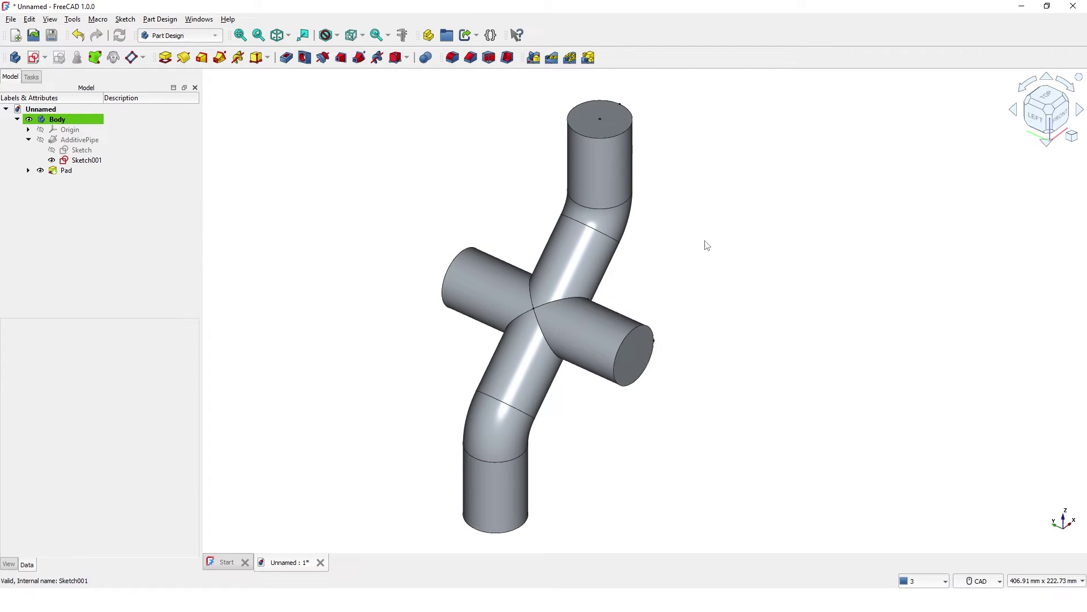
{"action": "left_click", "coordinate": [615, 124]}
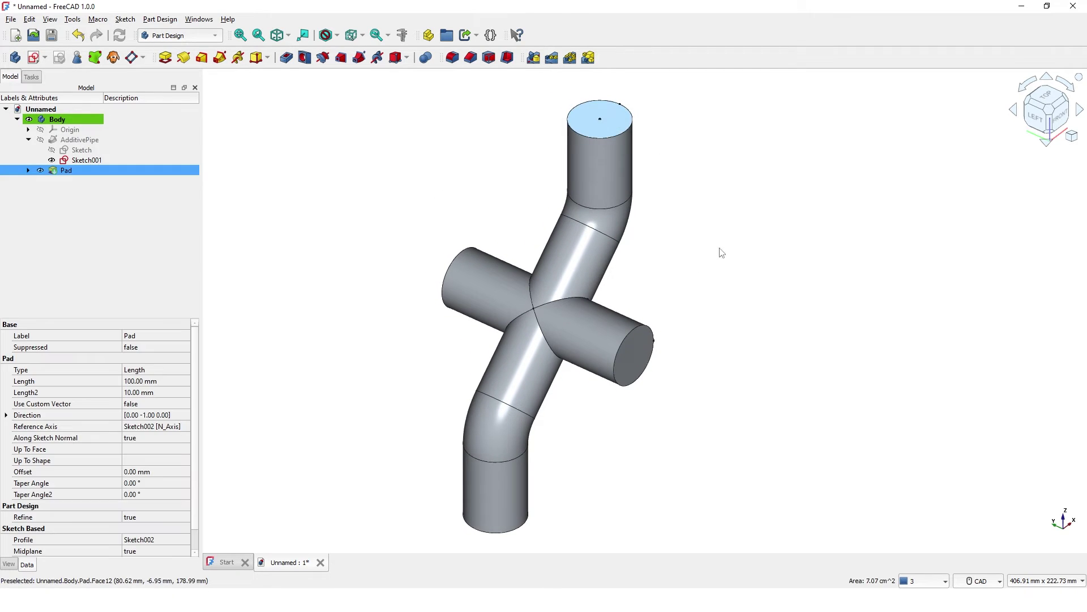
{"action": "left_click", "coordinate": [635, 367], "text": "ctrl"}
{"action": "middle_click_drag", "start_coordinate": [552, 501], "coordinate": [498, 381]}
{"action": "scroll", "coordinate": [560, 457], "scroll_direction": "up", "scroll_amount": 3}
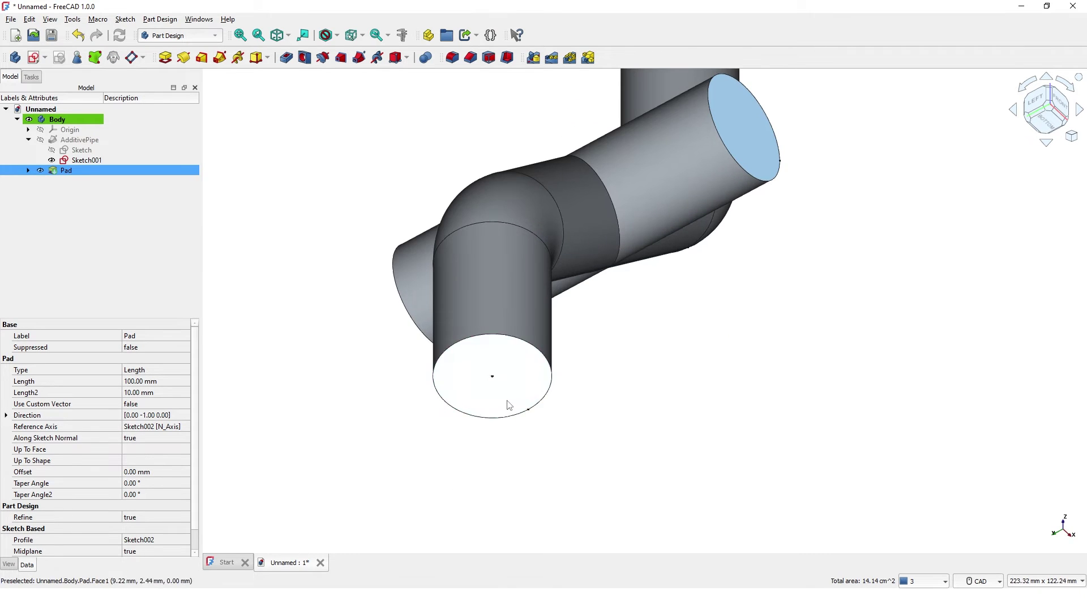
{"action": "scroll", "coordinate": [588, 401], "scroll_direction": "down", "scroll_amount": 3}
{"action": "middle_click_drag", "start_coordinate": [596, 357], "coordinate": [465, 374]}
{"action": "scroll", "coordinate": [426, 294], "scroll_direction": "up", "scroll_amount": 2}
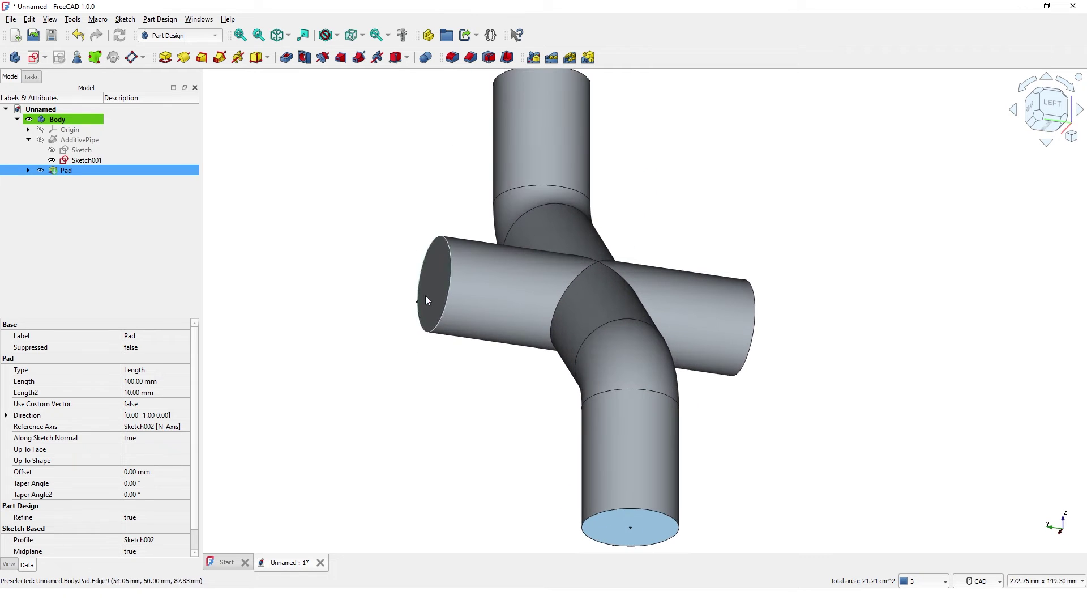
{"action": "scroll", "coordinate": [425, 368], "scroll_direction": "up", "scroll_amount": 3}
{"action": "scroll", "coordinate": [469, 413], "scroll_direction": "down", "scroll_amount": 3}
{"action": "scroll", "coordinate": [469, 412], "scroll_direction": "down", "scroll_amount": 2}
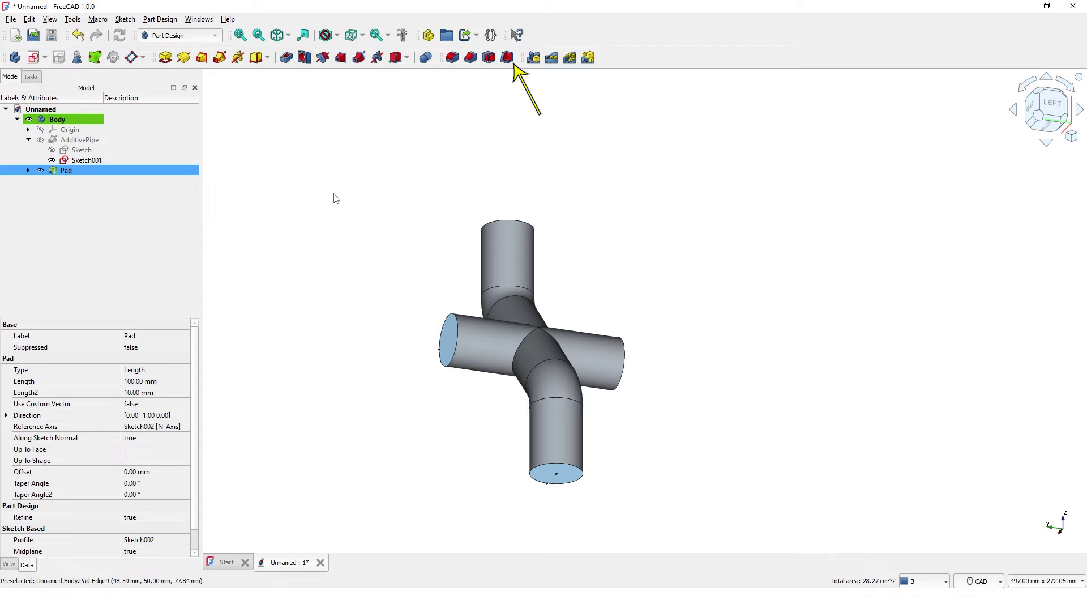
{"action": "left_click", "coordinate": [507, 58]}
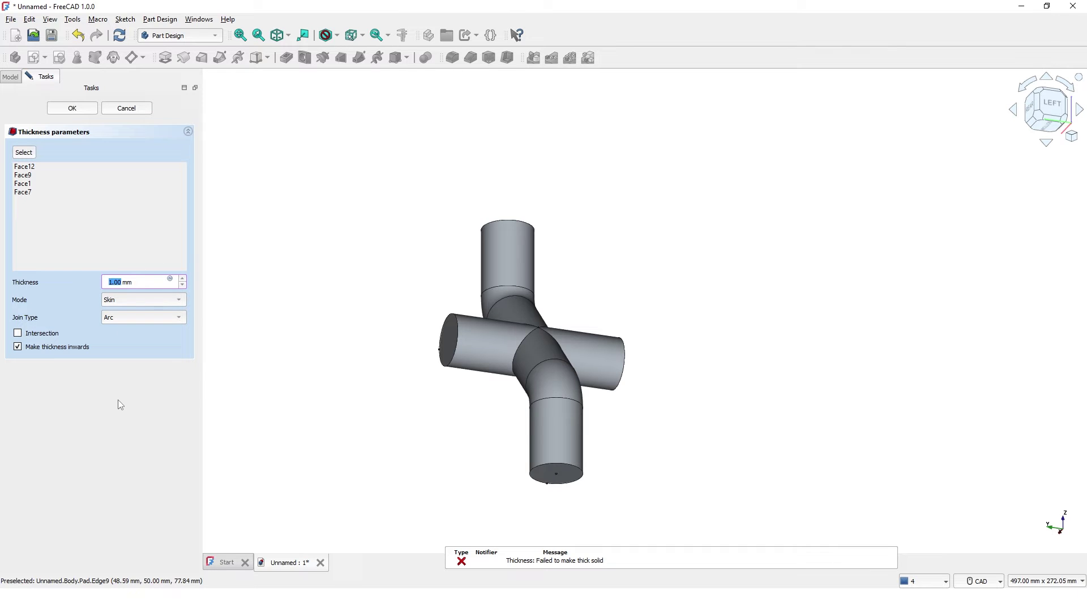
{"action": "type", "text": "3"}
{"action": "left_click", "coordinate": [18, 347]}
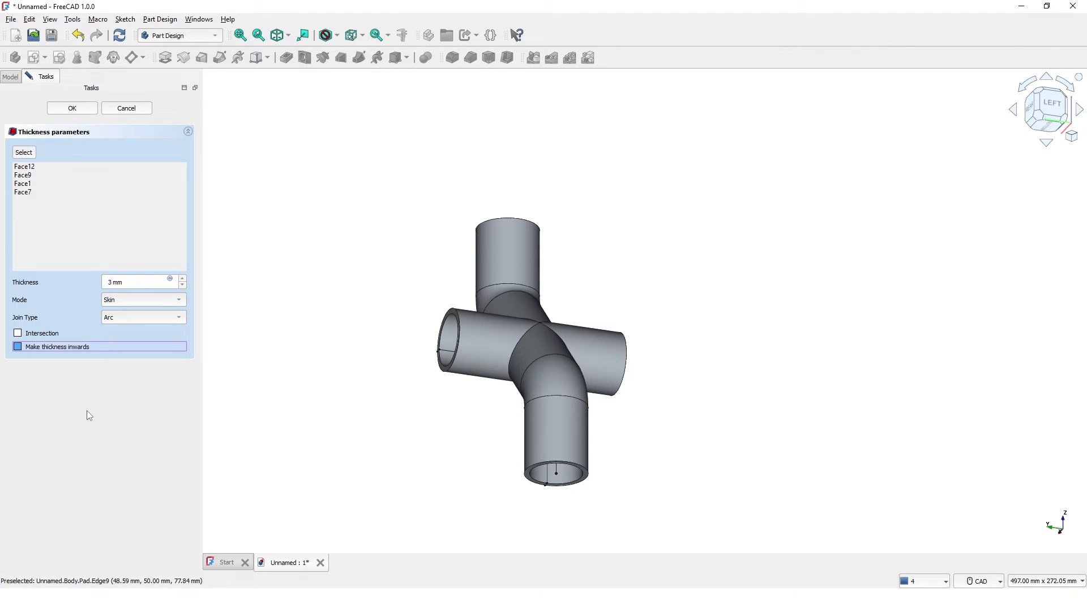
{"action": "left_click", "coordinate": [72, 108]}
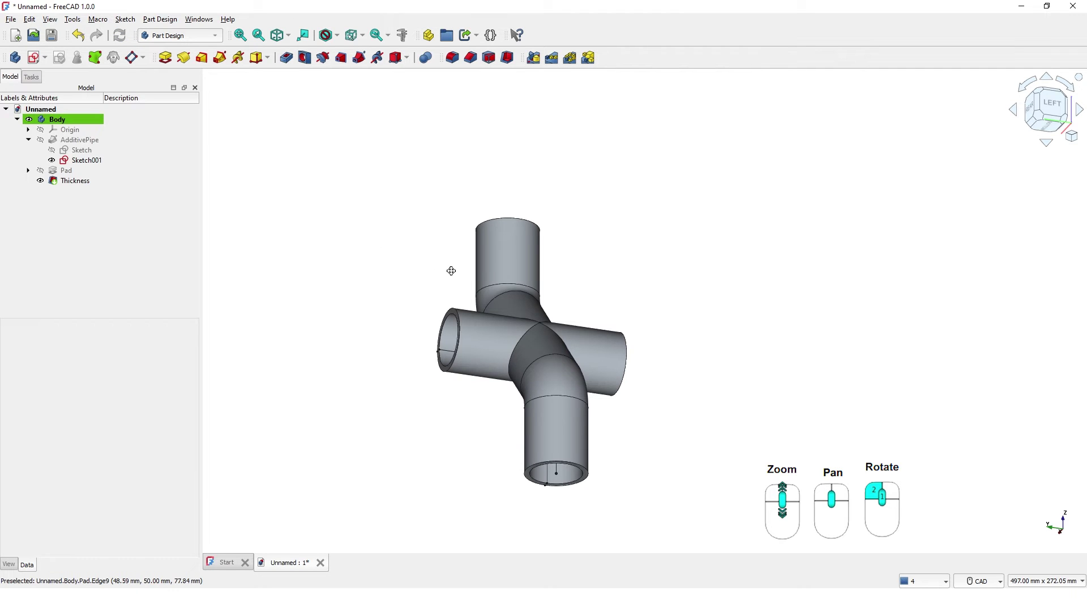
Create a new sketch on the ring-shaped end face of the upper vertical pipe
{"action": "mouse_move", "coordinate": [451, 271]}
{"action": "middle_mouse_down"}
{"action": "mouse_move", "coordinate": [576, 347]}
{"action": "mouse_move", "coordinate": [610, 322]}
{"action": "mouse_move", "coordinate": [510, 340]}
{"action": "mouse_move", "coordinate": [284, 287]}
{"action": "mouse_move", "coordinate": [277, 264]}
{"action": "middle_mouse_up"}
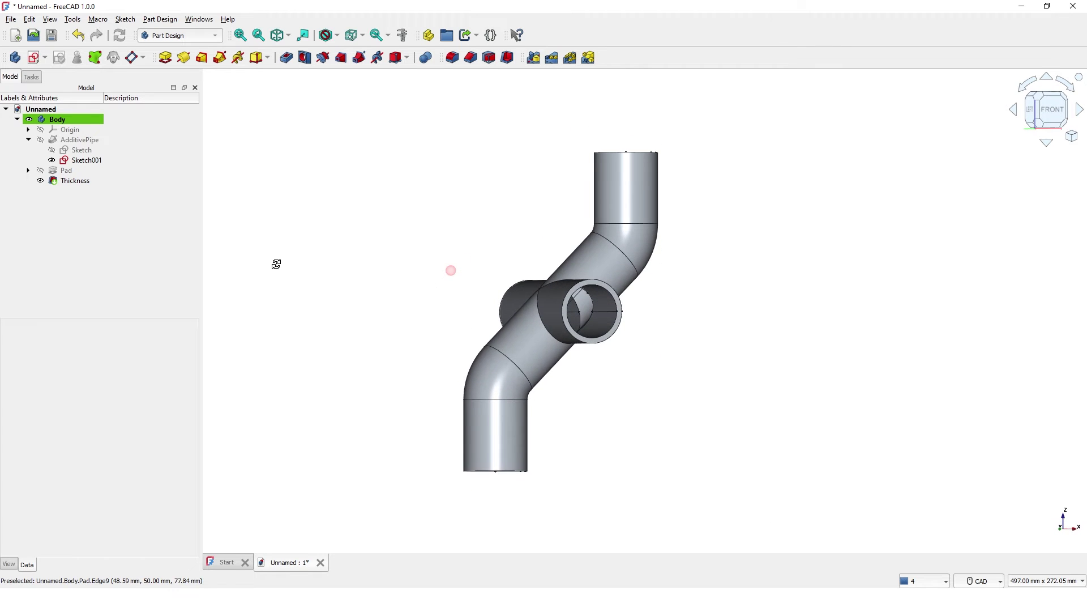
{"action": "scroll", "coordinate": [603, 334], "scroll_direction": "up", "scroll_amount": 2}
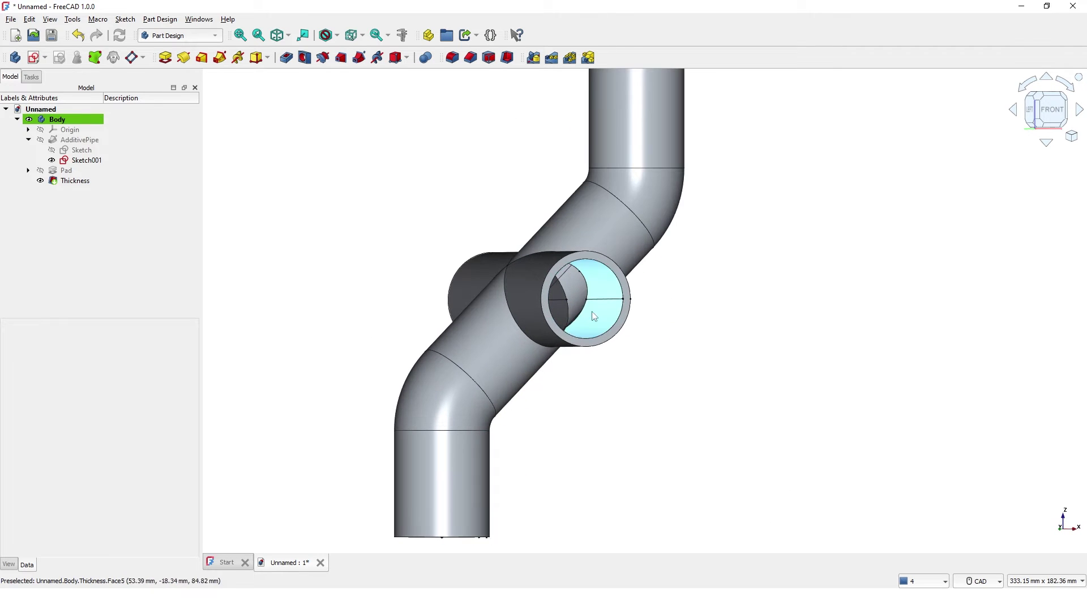
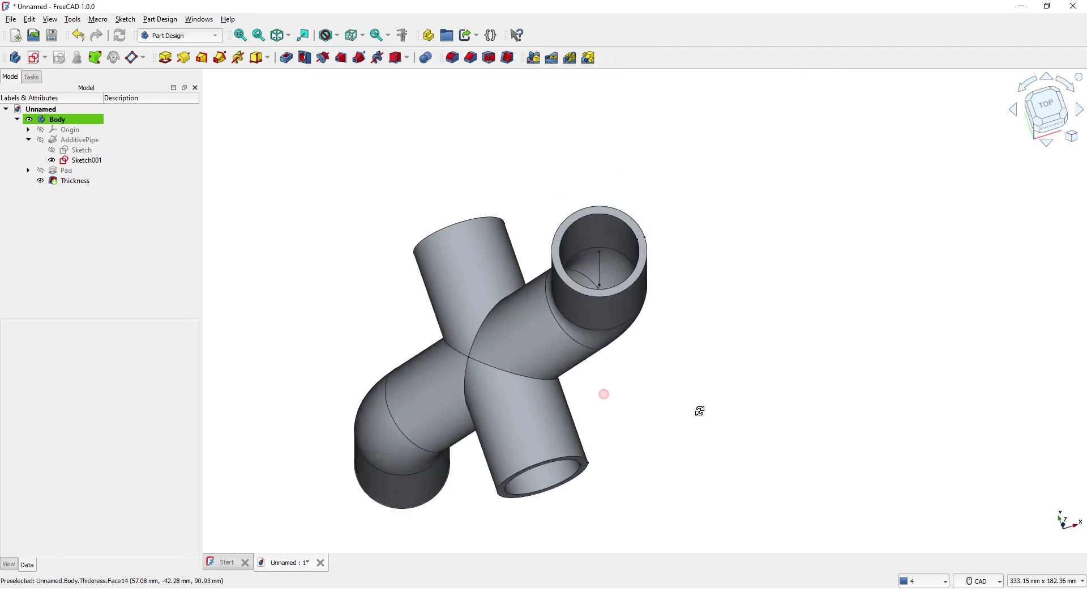
{"action": "scroll", "coordinate": [588, 228], "scroll_direction": "up", "scroll_amount": 5}
{"action": "middle_click_drag", "start_coordinate": [579, 282], "coordinate": [682, 316]}
{"action": "scroll", "coordinate": [684, 316], "scroll_direction": "up", "scroll_amount": 2}
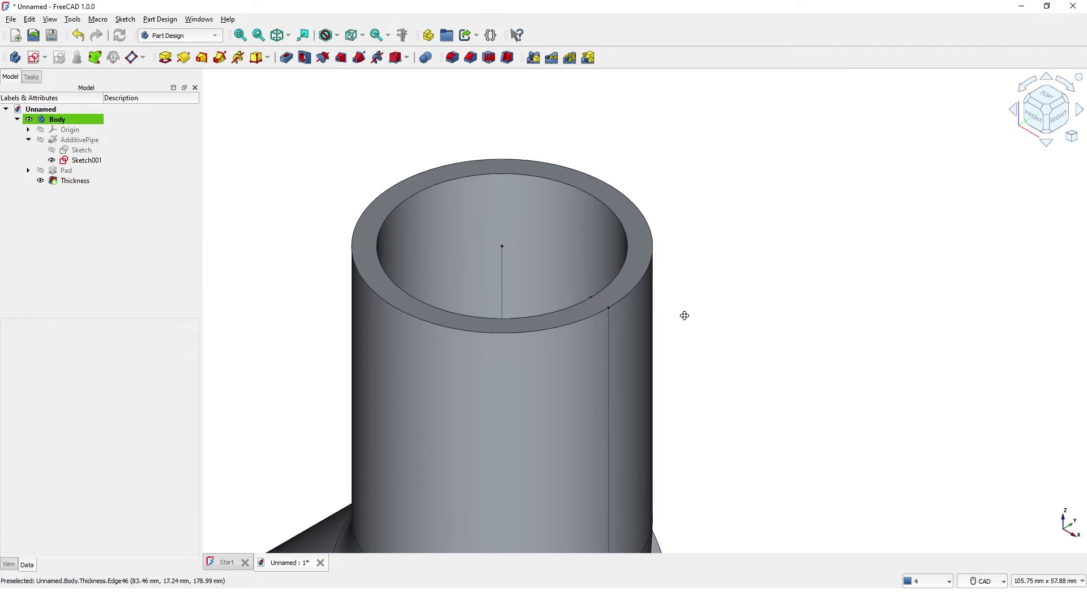
{"action": "left_click", "coordinate": [636, 275]}
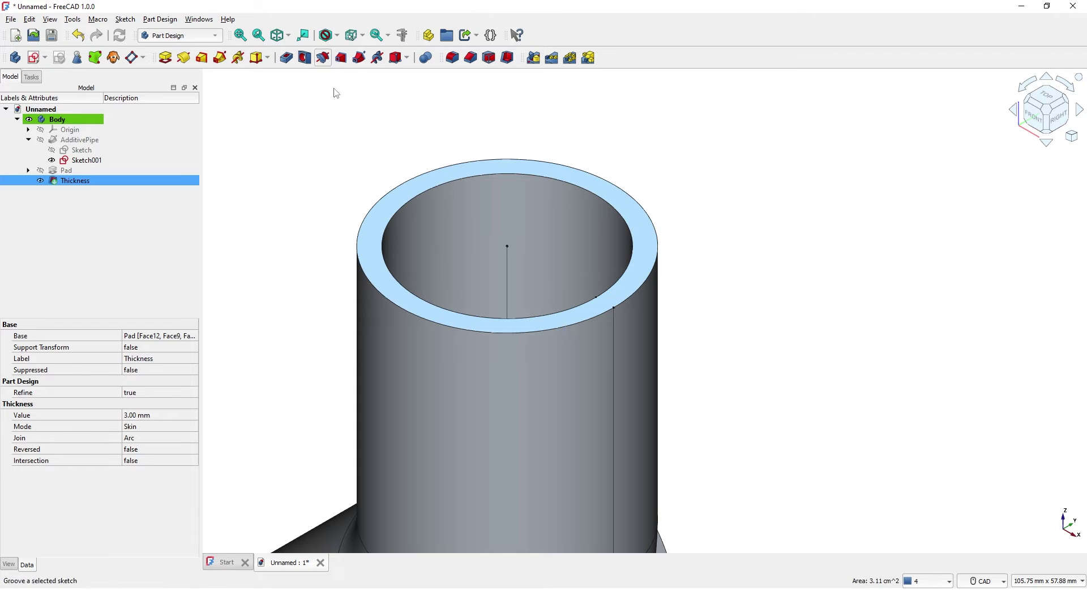
{"action": "left_click", "coordinate": [33, 60]}
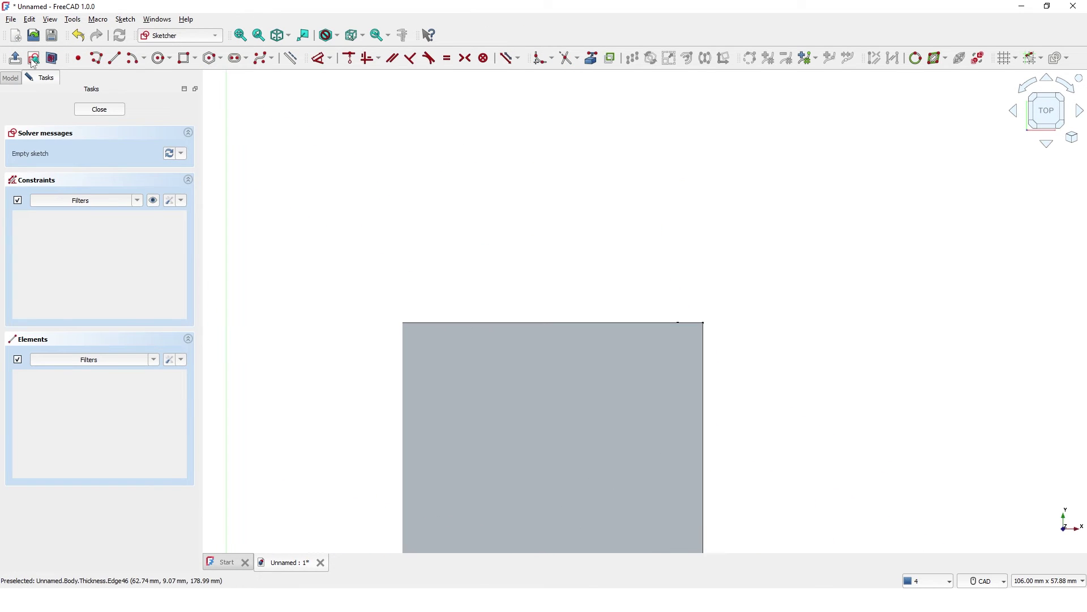
{"action": "scroll", "coordinate": [357, 403], "scroll_direction": "up", "scroll_amount": 2}
{"action": "scroll", "coordinate": [357, 437], "scroll_direction": "down", "scroll_amount": 3}
{"action": "scroll", "coordinate": [351, 453], "scroll_direction": "down", "scroll_amount": 2}
{"action": "middle_click_drag", "start_coordinate": [345, 464], "coordinate": [371, 247]}
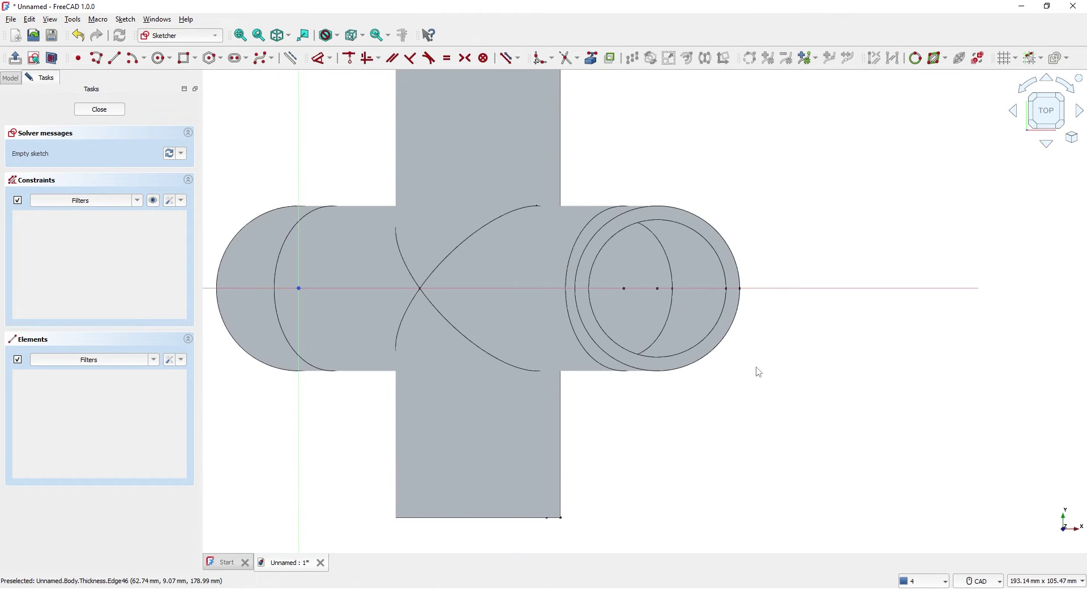
{"action": "scroll", "coordinate": [756, 368], "scroll_direction": "up", "scroll_amount": 2}
{"action": "mouse_move", "coordinate": [753, 355]}
{"action": "middle_mouse_down"}
{"action": "mouse_move", "coordinate": [737, 385]}
{"action": "mouse_move", "coordinate": [750, 413]}
{"action": "middle_mouse_up"}
{"action": "scroll", "coordinate": [736, 383], "scroll_direction": "up", "scroll_amount": 1}
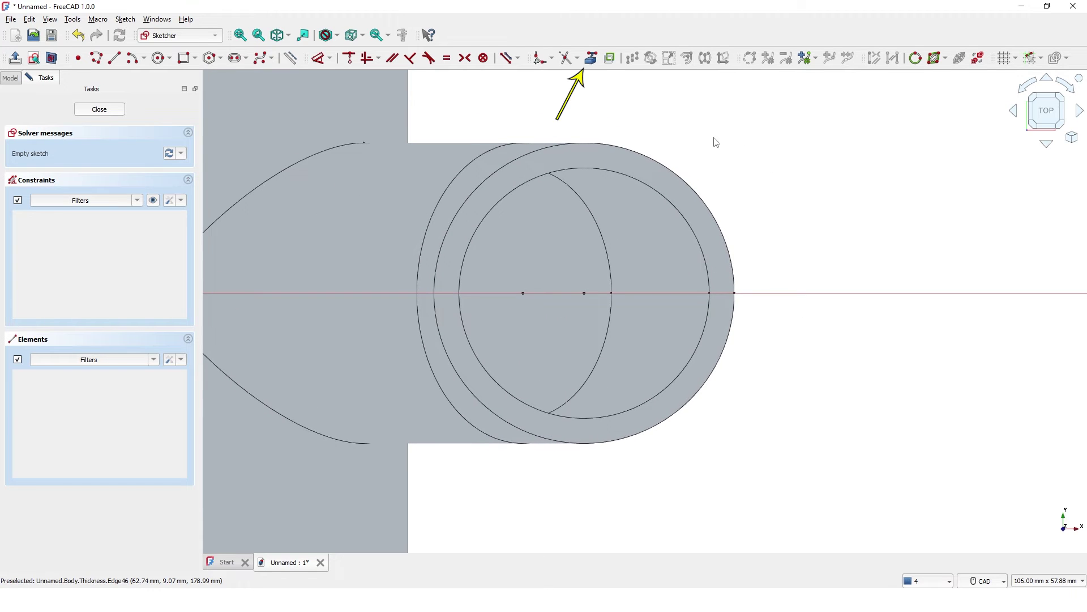
Project the outer circular edge of the upper pipe's end face into the sketch as external geometry
{"action": "left_click", "coordinate": [596, 61]}
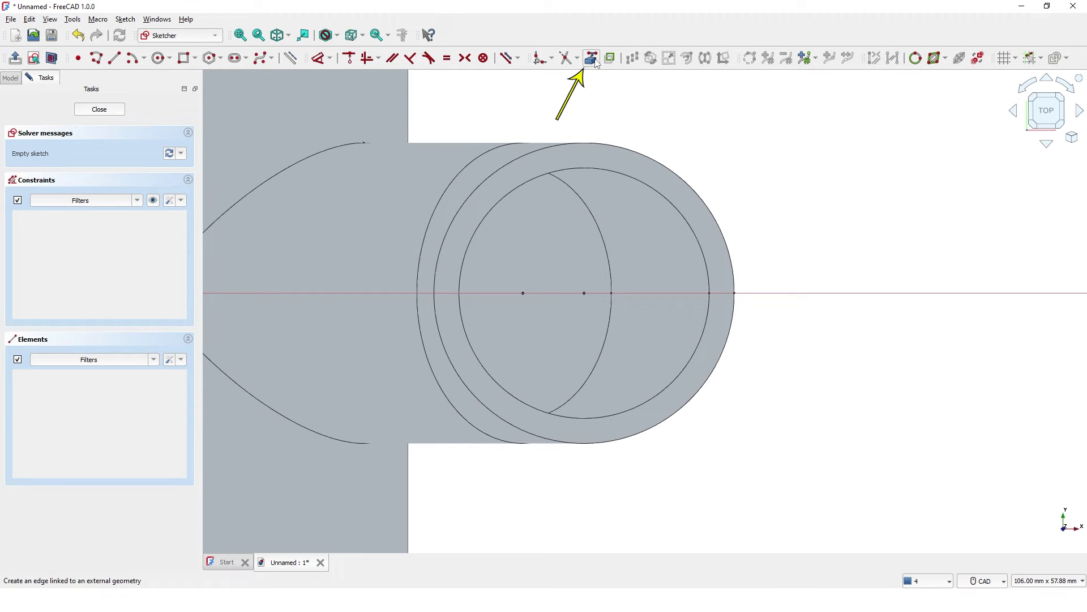
{"action": "left_click", "coordinate": [654, 159]}
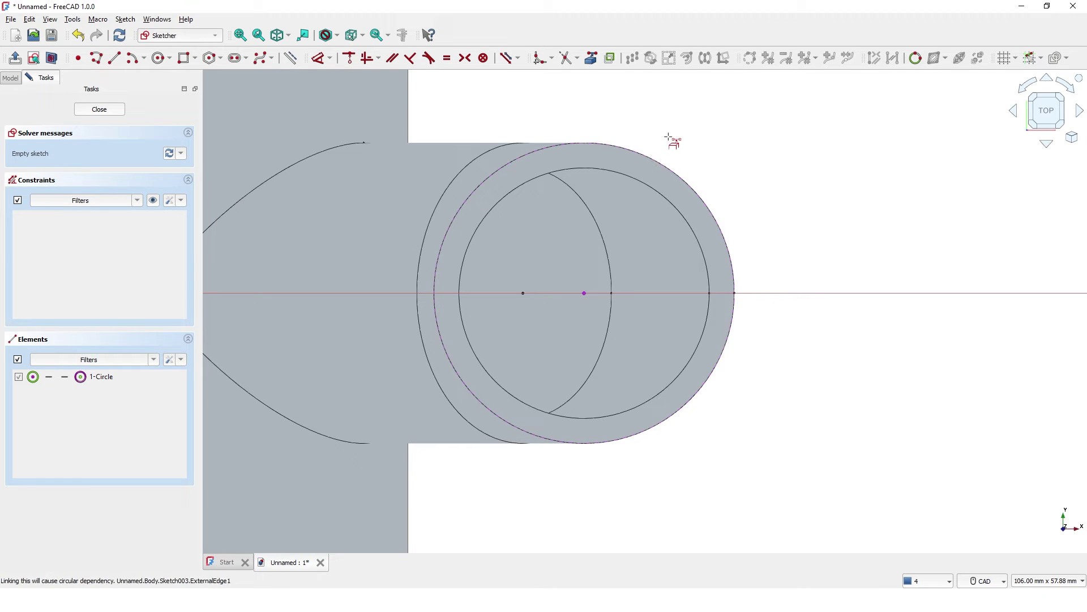
{"action": "right_click", "coordinate": [669, 139]}
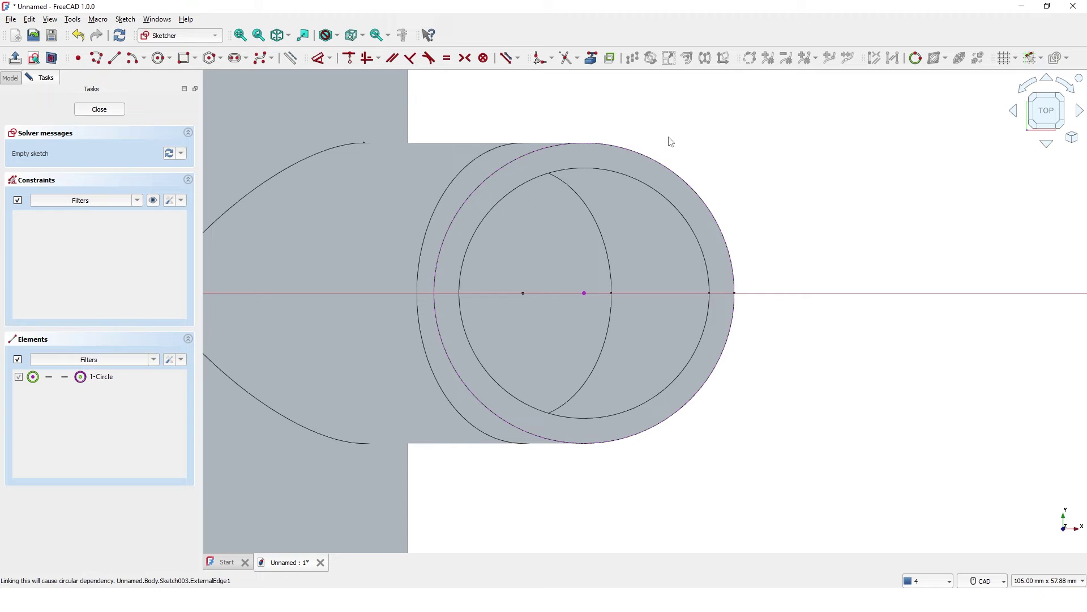
Sketch two concentric circles on the projected edge's centre, one matching that edge and a larger one about 50 mm in diameter
{"action": "left_click", "coordinate": [159, 57]}
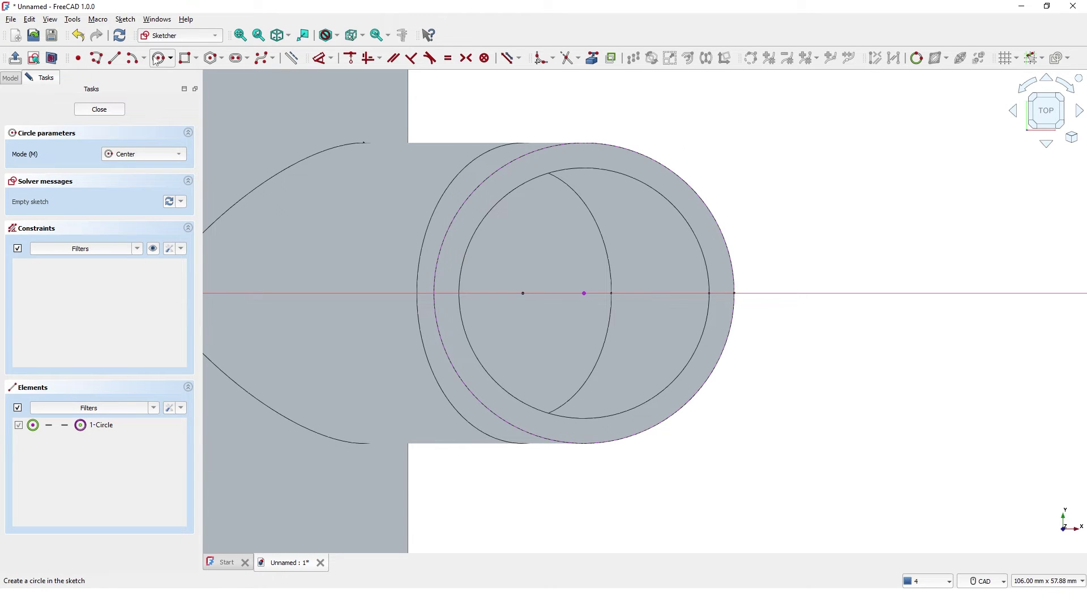
{"action": "left_click", "coordinate": [585, 293]}
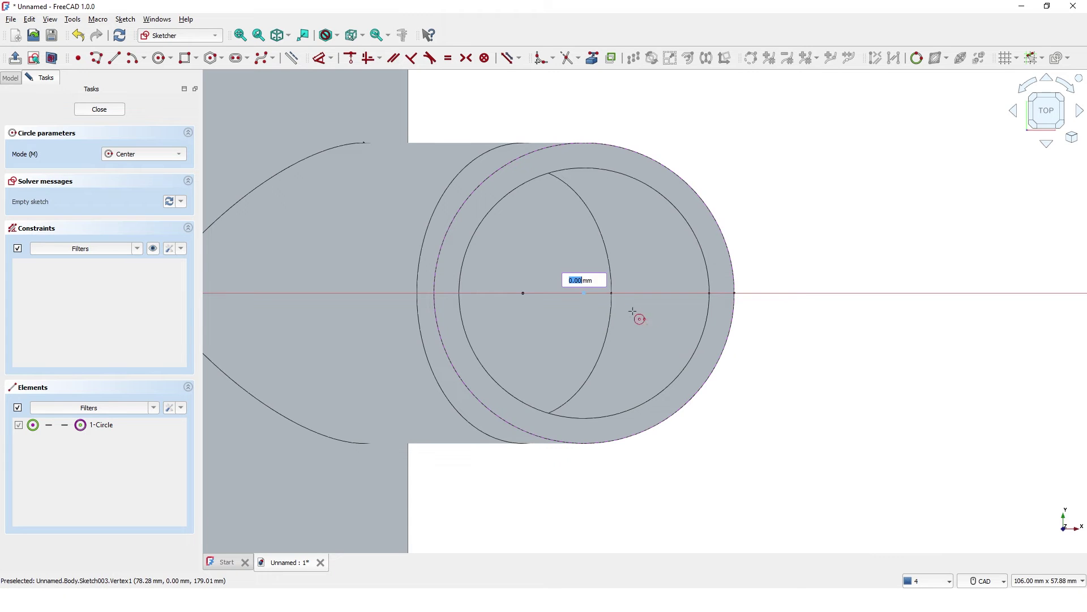
{"action": "left_click", "coordinate": [737, 299]}
{"action": "left_click", "coordinate": [583, 293]}
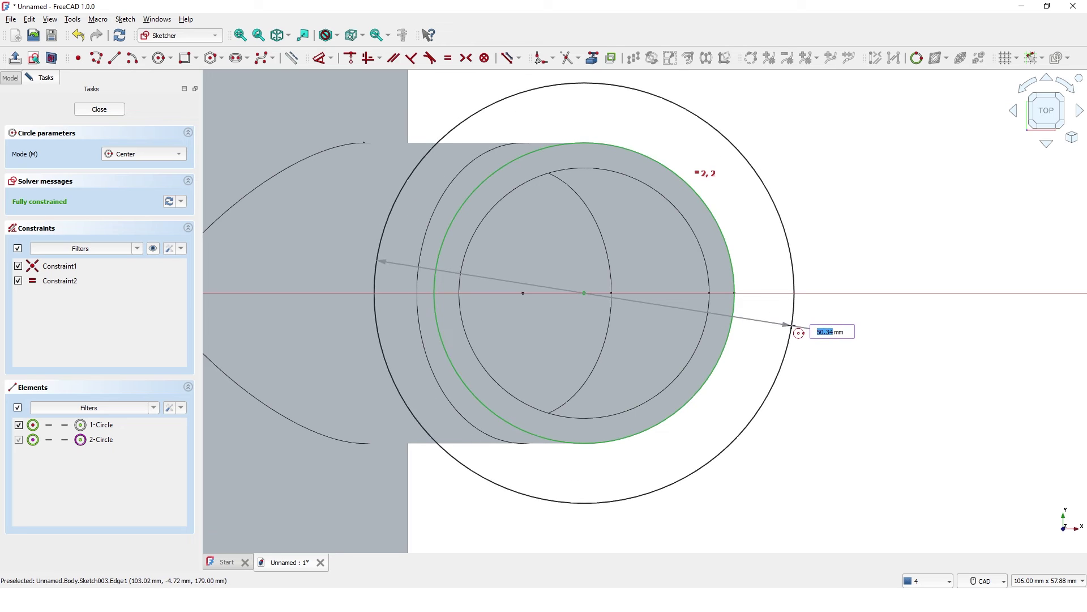
{"action": "left_click", "coordinate": [793, 328]}
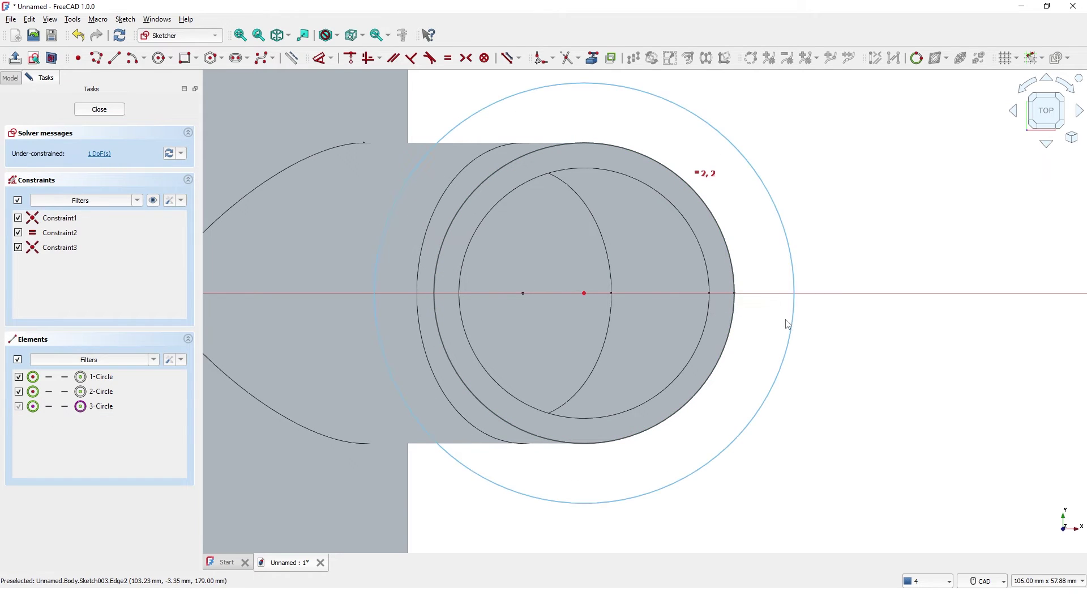
Constrain the gap between the two socket circles to 3 mm and close the sketch
{"action": "left_click", "coordinate": [320, 58]}
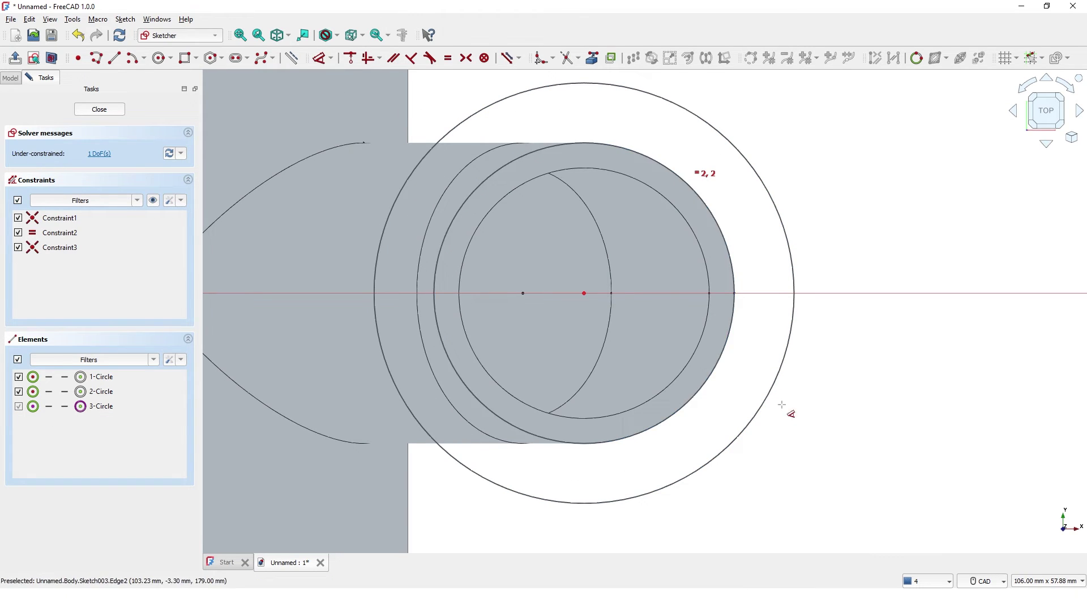
{"action": "left_click", "coordinate": [734, 295]}
{"action": "left_click", "coordinate": [792, 321]}
{"action": "left_click", "coordinate": [814, 334]}
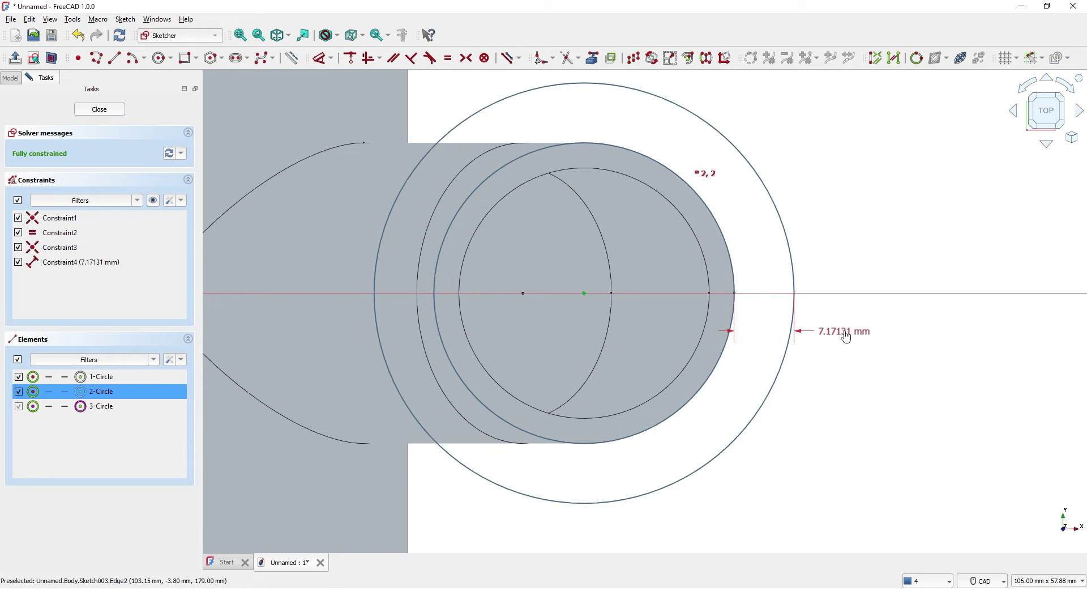
{"action": "left_click", "coordinate": [844, 334]}
{"action": "type", "text": "3"}
{"action": "key", "text": "Return"}
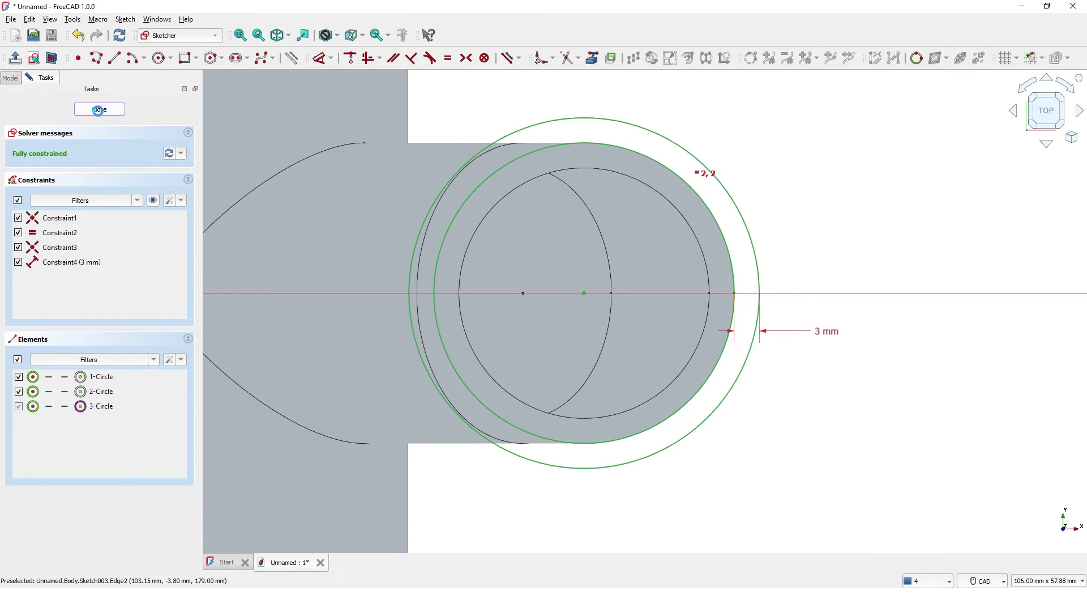
{"action": "left_click", "coordinate": [100, 109]}
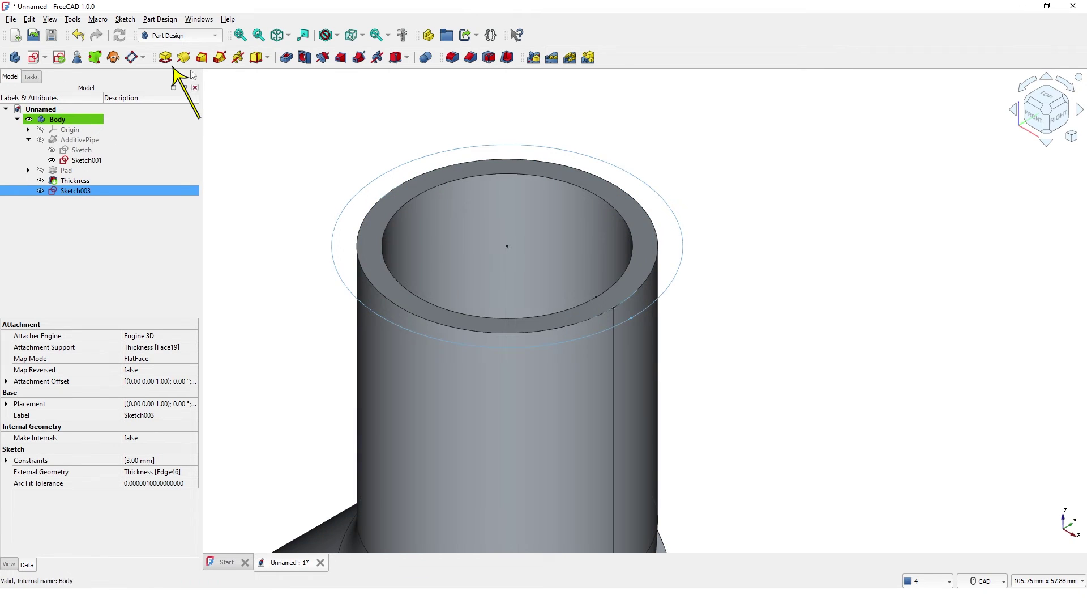
Pad the ring sketch 30 mm symmetric to its plane to form the upper pipe's socket
{"action": "left_click", "coordinate": [165, 57]}
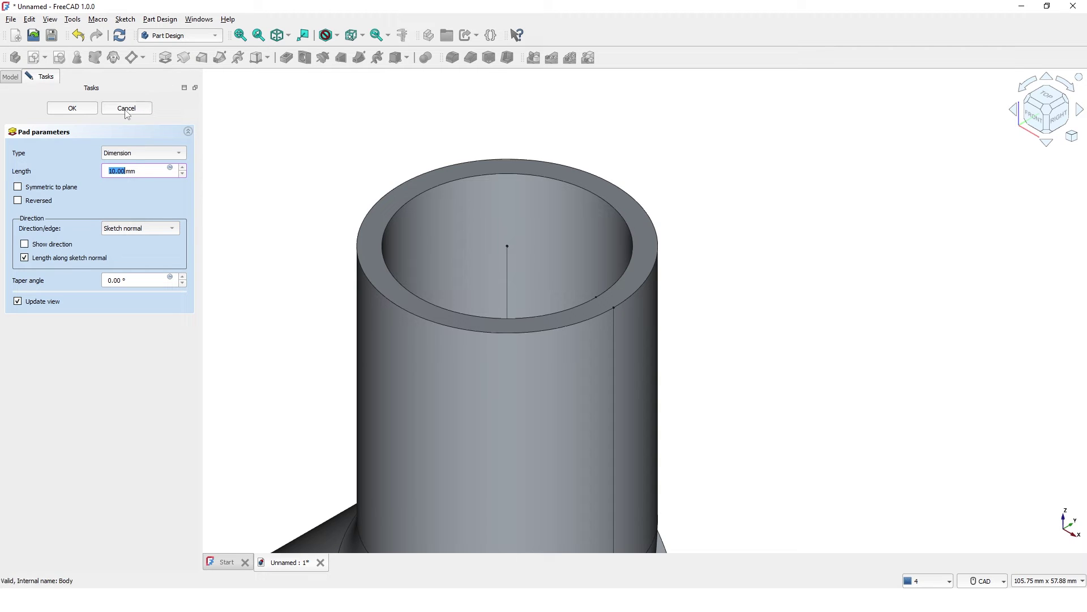
{"action": "type", "text": "3"}
{"action": "left_click", "coordinate": [50, 185]}
{"action": "left_click", "coordinate": [82, 111]}
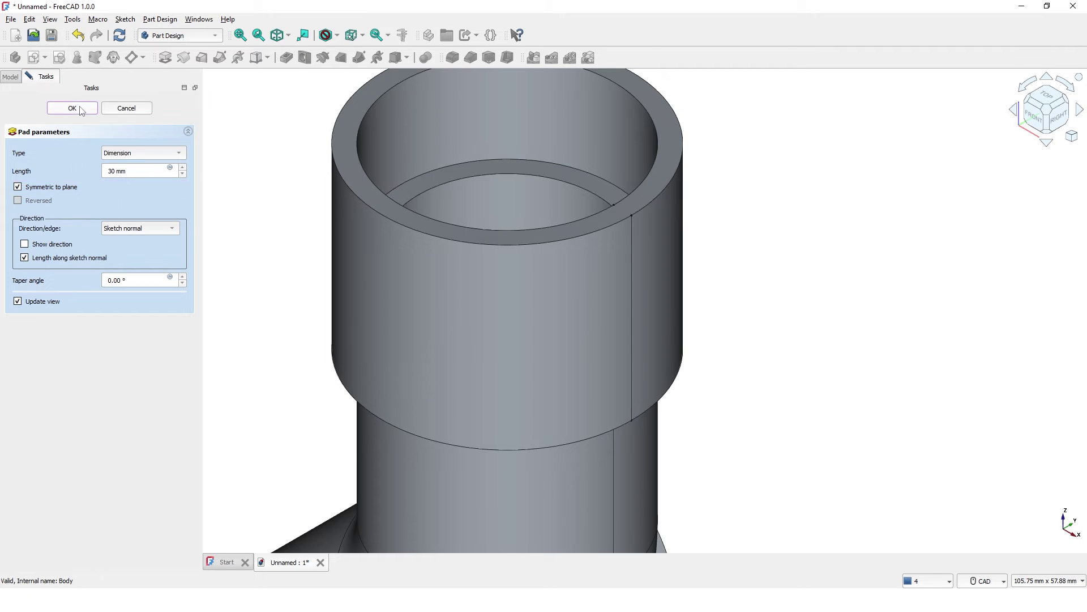
Create a new sketch on the front ring-shaped end face of the crossing pipe
{"action": "scroll", "coordinate": [310, 296], "scroll_direction": "up", "scroll_amount": 2}
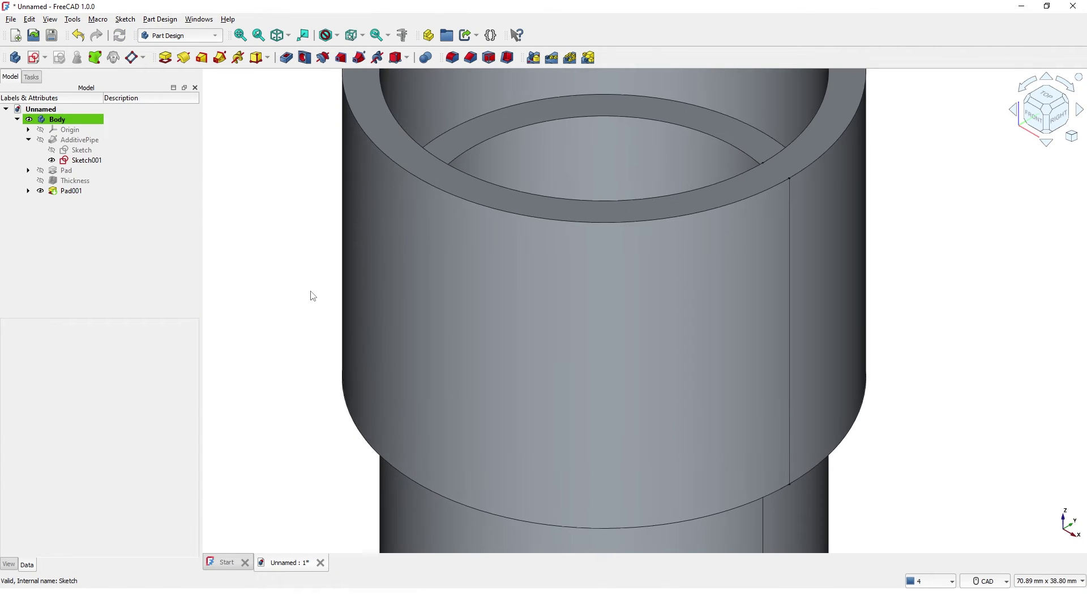
{"action": "scroll", "coordinate": [311, 296], "scroll_direction": "down", "scroll_amount": 3}
{"action": "scroll", "coordinate": [312, 295], "scroll_direction": "down", "scroll_amount": 3}
{"action": "scroll", "coordinate": [552, 375], "scroll_direction": "up", "scroll_amount": 1}
{"action": "scroll", "coordinate": [552, 375], "scroll_direction": "down", "scroll_amount": 2}
{"action": "mouse_move", "coordinate": [615, 415]}
{"action": "middle_mouse_down"}
{"action": "mouse_move", "coordinate": [589, 422]}
{"action": "mouse_move", "coordinate": [624, 426]}
{"action": "mouse_move", "coordinate": [617, 451]}
{"action": "mouse_move", "coordinate": [753, 422]}
{"action": "mouse_move", "coordinate": [820, 362]}
{"action": "mouse_move", "coordinate": [903, 377]}
{"action": "middle_mouse_up"}
{"action": "middle_click_drag", "start_coordinate": [744, 466], "coordinate": [691, 322]}
{"action": "scroll", "coordinate": [612, 410], "scroll_direction": "up", "scroll_amount": 6}
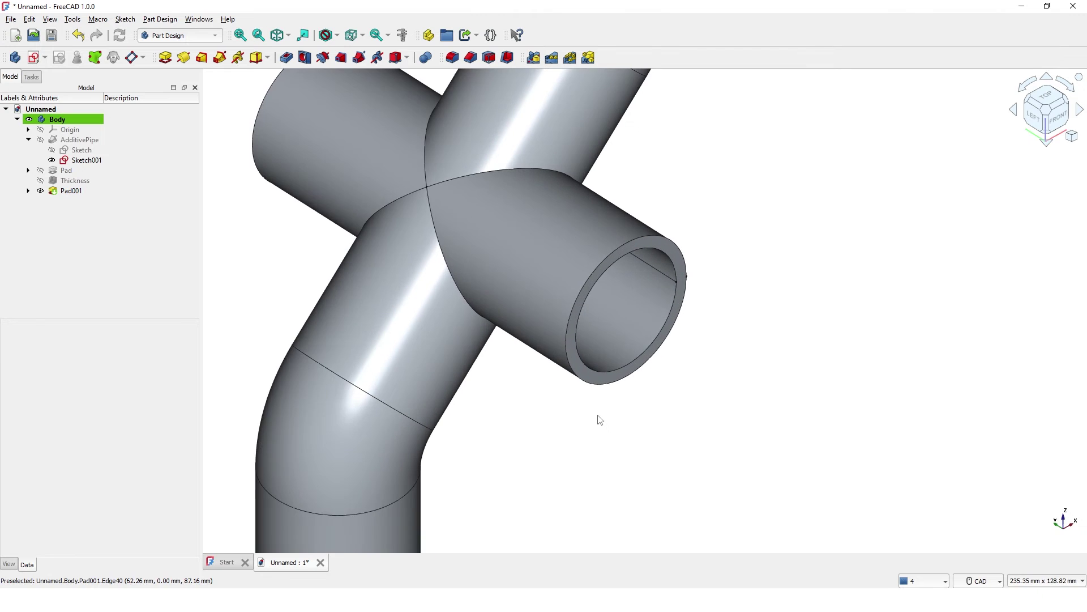
{"action": "middle_click_drag", "start_coordinate": [594, 419], "coordinate": [565, 501]}
{"action": "scroll", "coordinate": [565, 458], "scroll_direction": "up", "scroll_amount": 1}
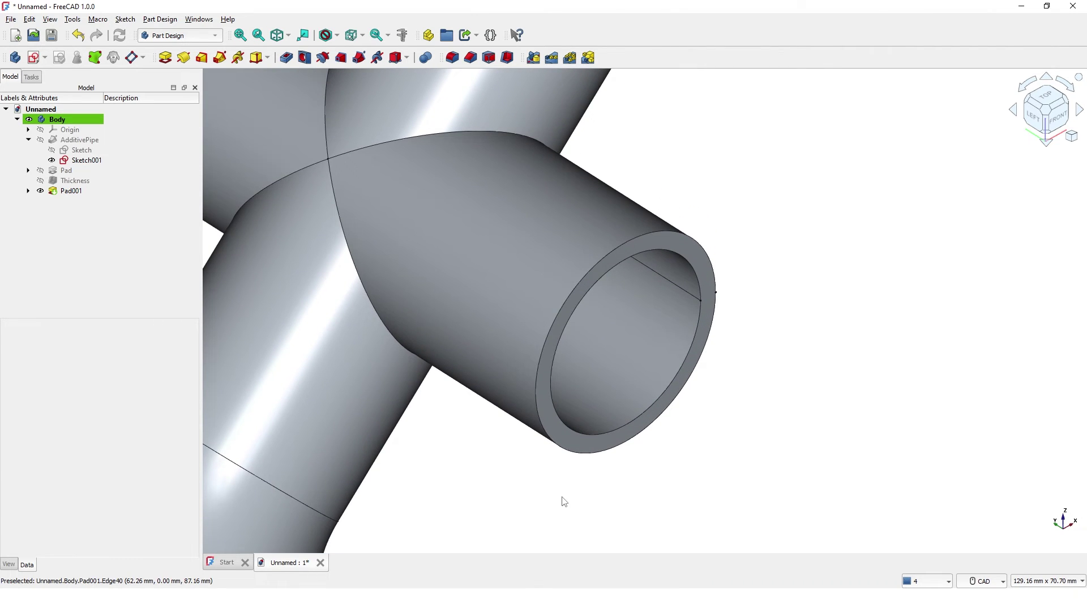
{"action": "left_click", "coordinate": [589, 450]}
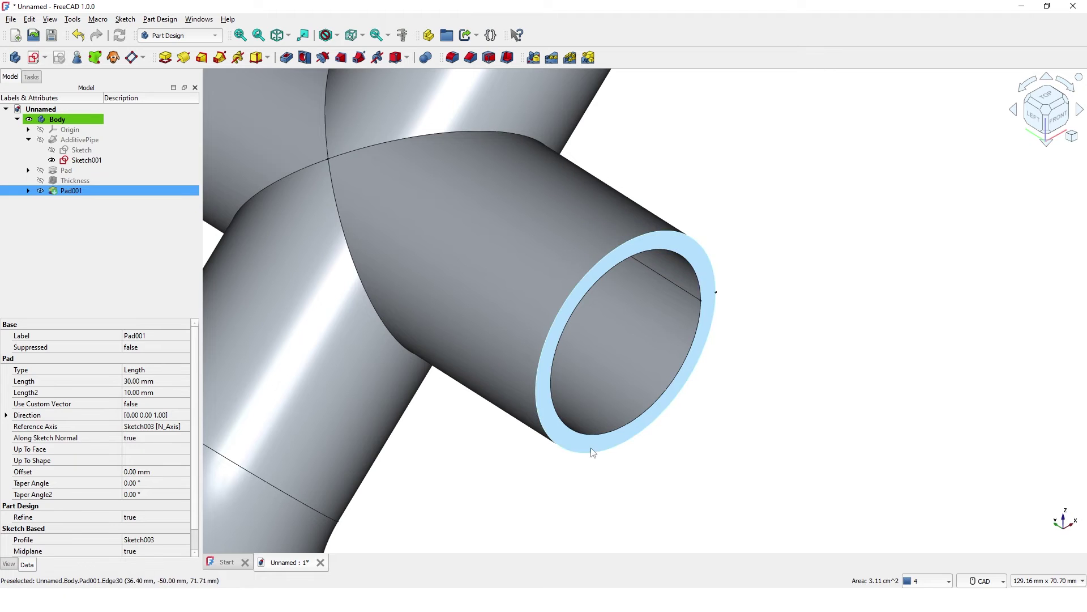
{"action": "left_click", "coordinate": [38, 59]}
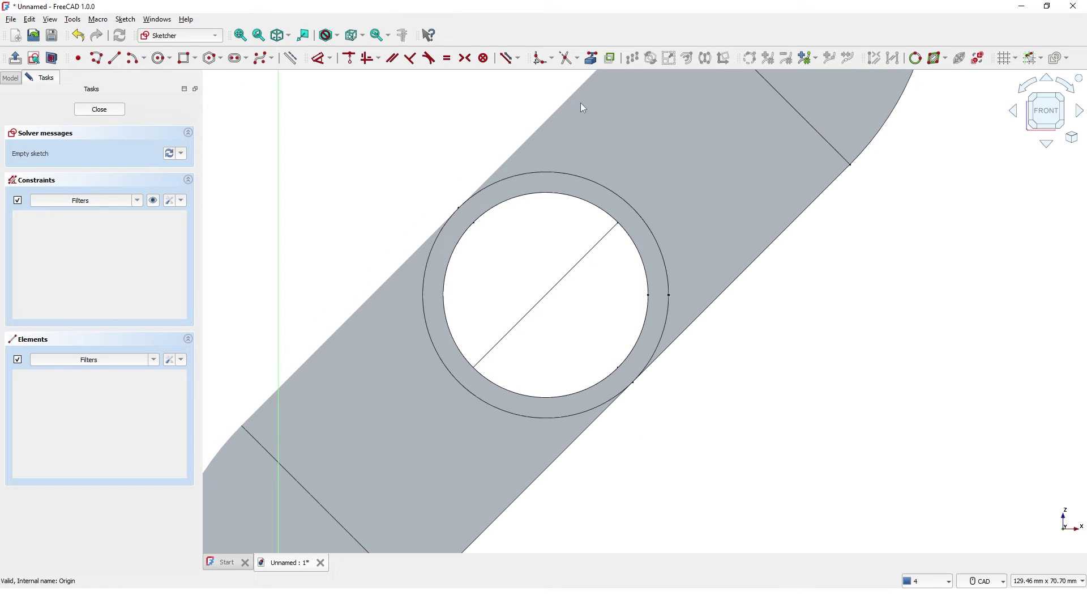
Project the outer circular edge of the crossing pipe's end face into the sketch as external geometry
{"action": "left_click", "coordinate": [592, 59]}
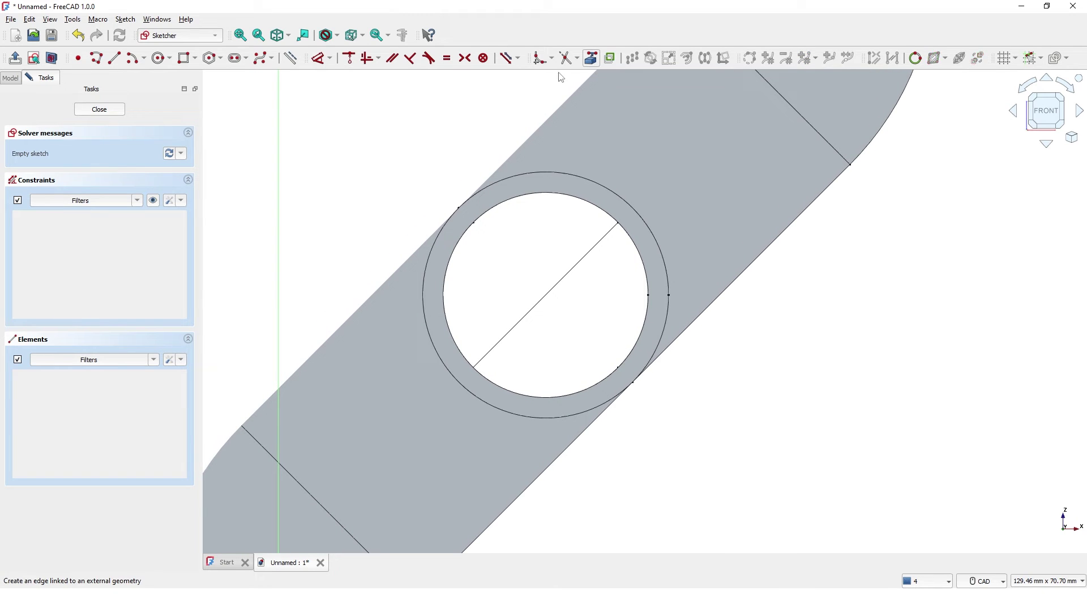
{"action": "left_click", "coordinate": [454, 213]}
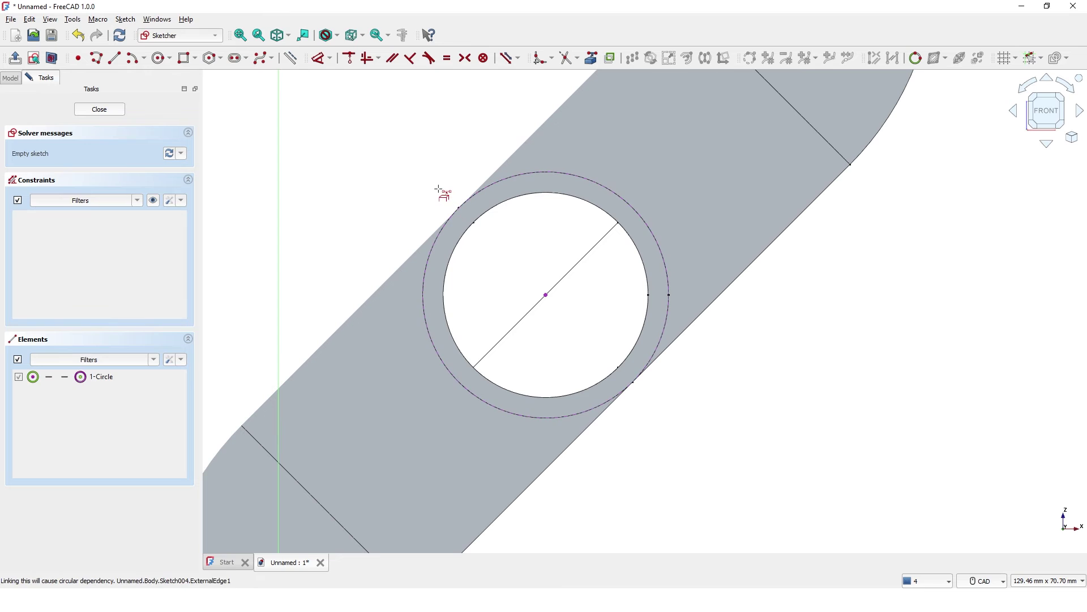
{"action": "right_click", "coordinate": [441, 194]}
{"action": "scroll", "coordinate": [441, 195], "scroll_direction": "up", "scroll_amount": 3}
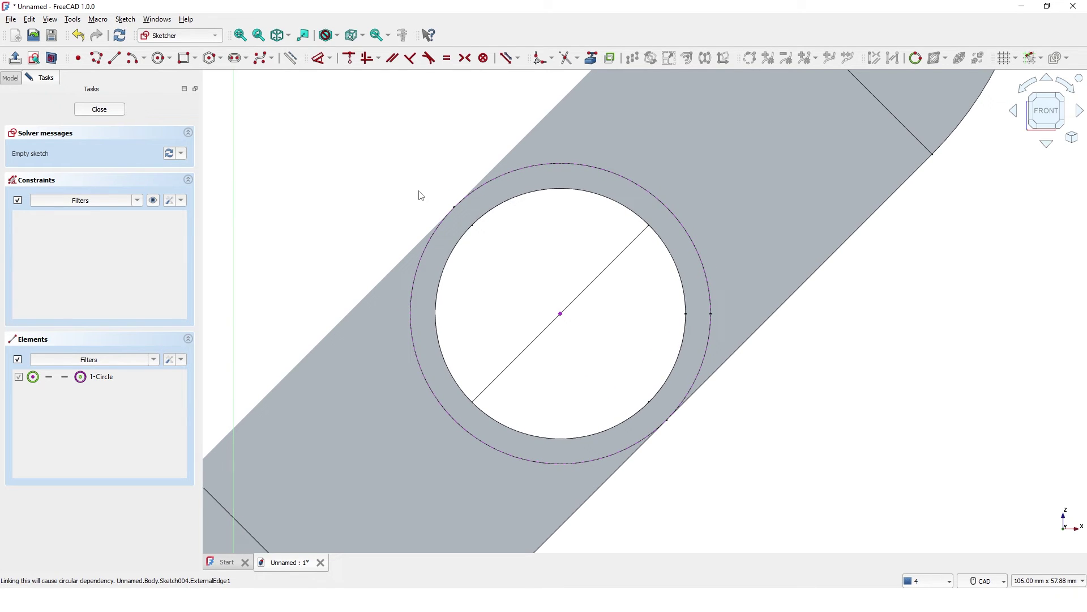
Sketch two circles centred on the crossing pipe's projected edge, one matching that edge and a larger one about 45 mm in diameter
{"action": "left_click", "coordinate": [160, 58]}
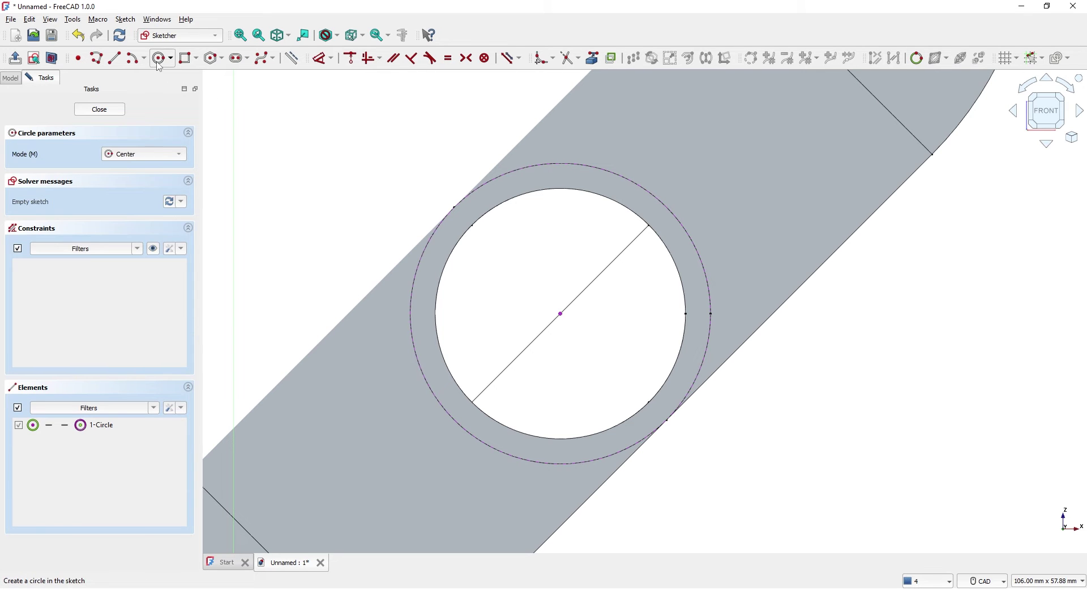
{"action": "left_click", "coordinate": [560, 313]}
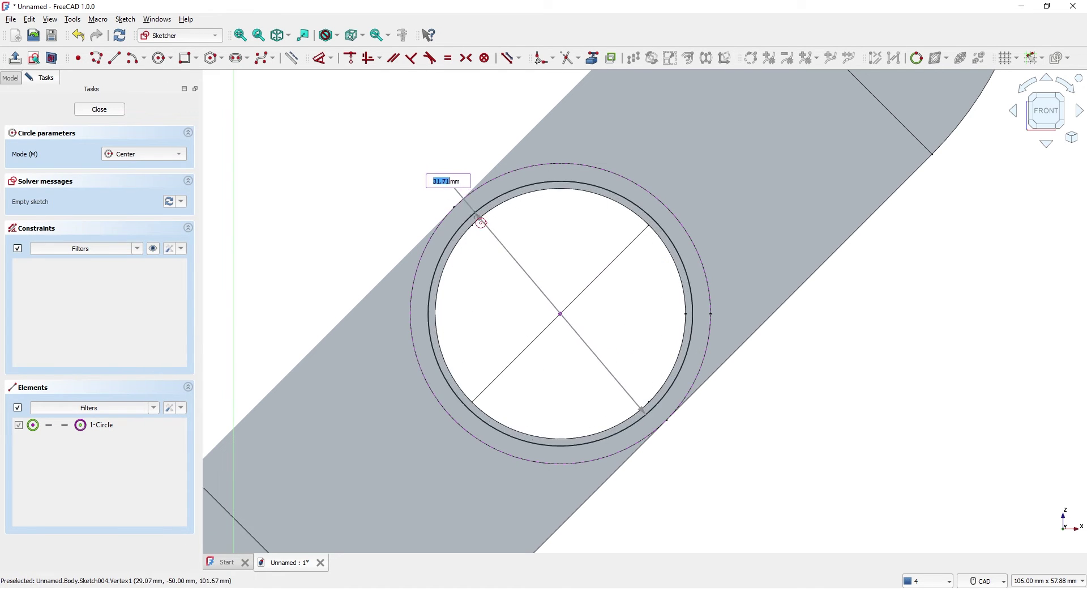
{"action": "left_click", "coordinate": [455, 208]}
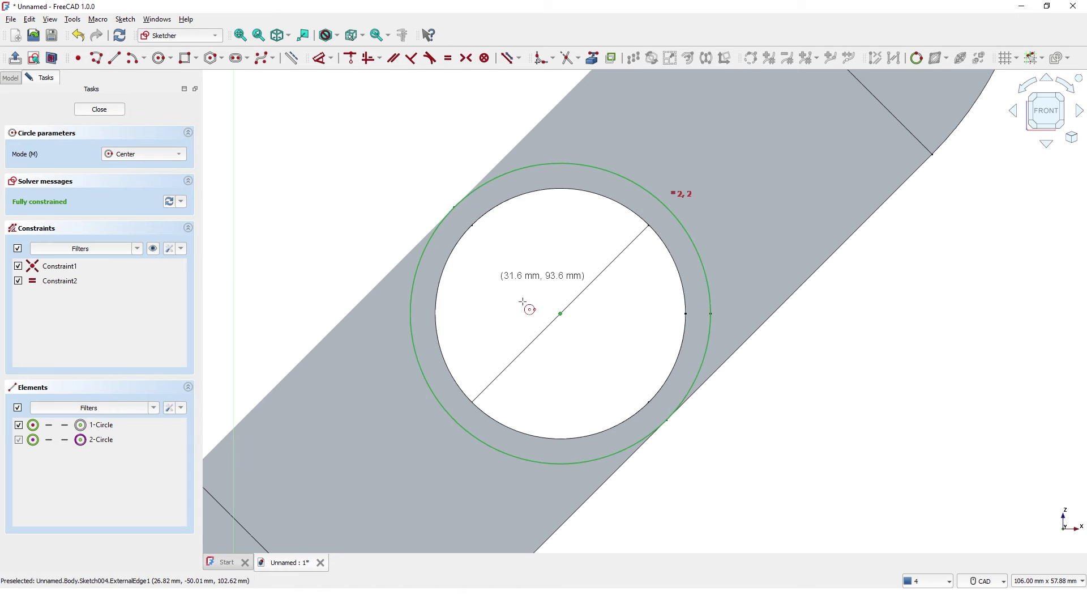
{"action": "left_click", "coordinate": [562, 313]}
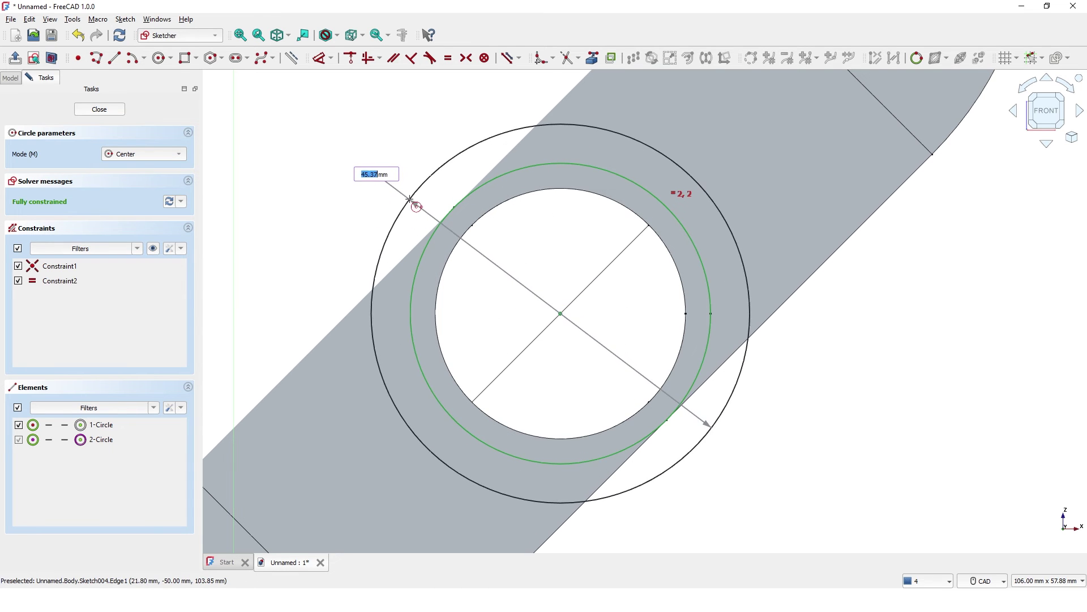
{"action": "left_click", "coordinate": [410, 199]}
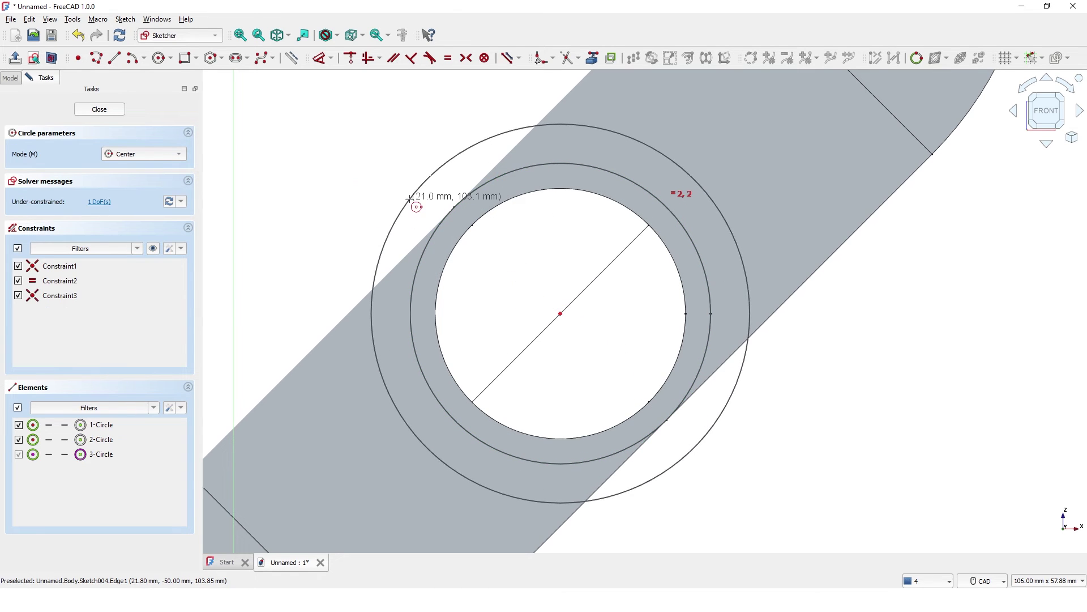
Dimension the gap between the crossing pipe's two socket circles as 3 mm and close the sketch
{"action": "left_click", "coordinate": [324, 60]}
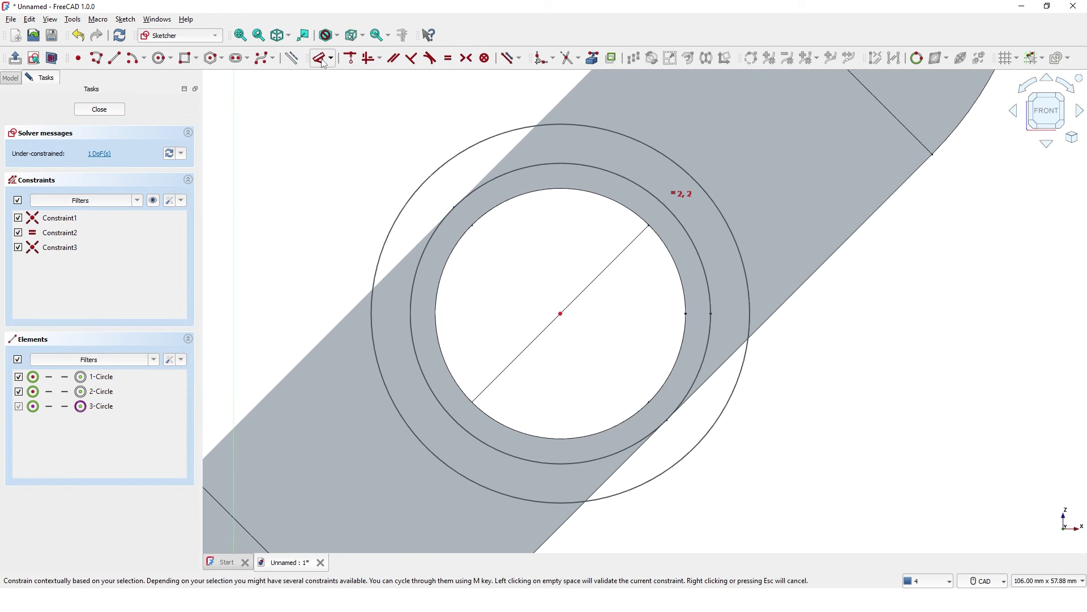
{"action": "left_click", "coordinate": [408, 204]}
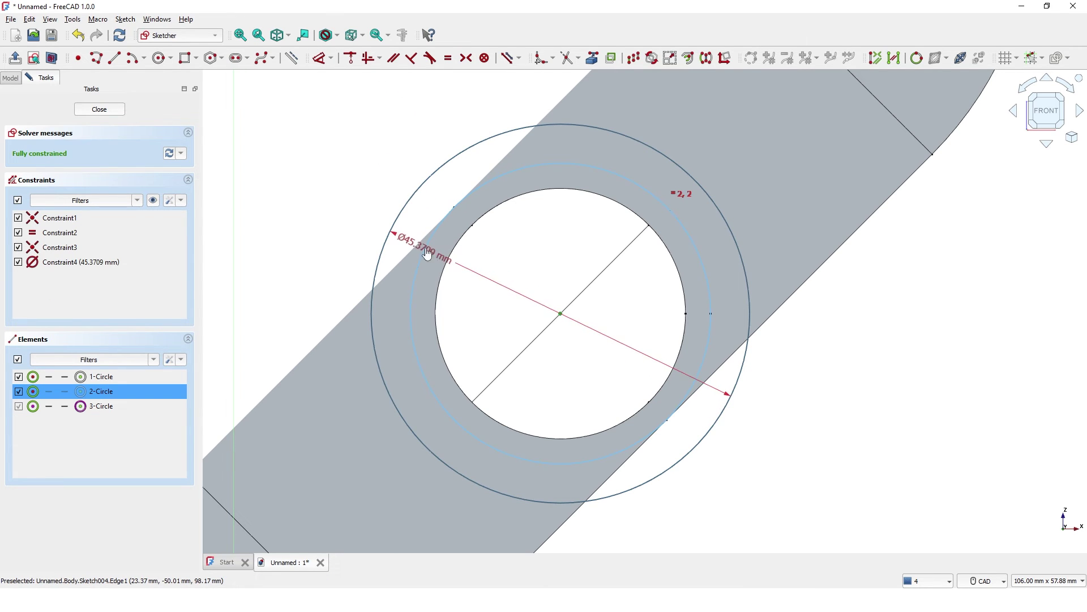
{"action": "left_click", "coordinate": [425, 238]}
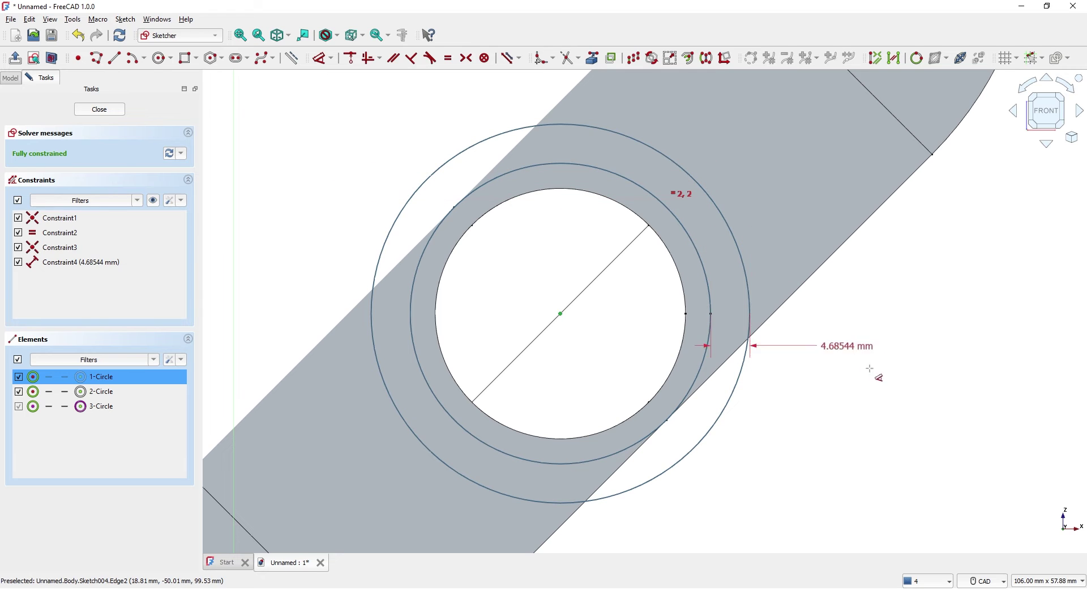
{"action": "left_click", "coordinate": [883, 396]}
{"action": "type", "text": "3mm"}
{"action": "key", "text": "Return"}
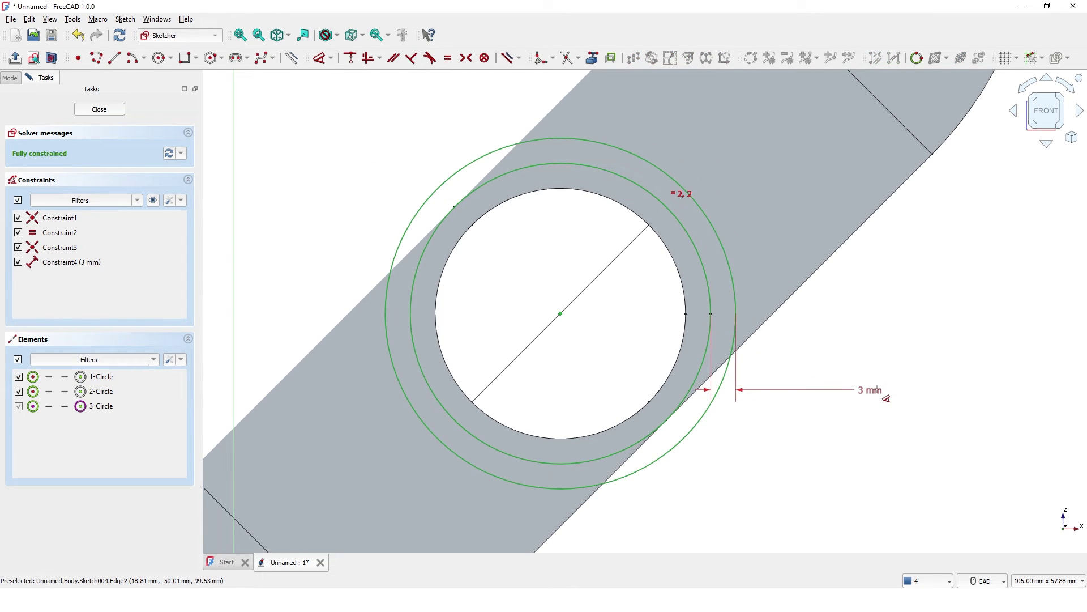
{"action": "left_click", "coordinate": [100, 110]}
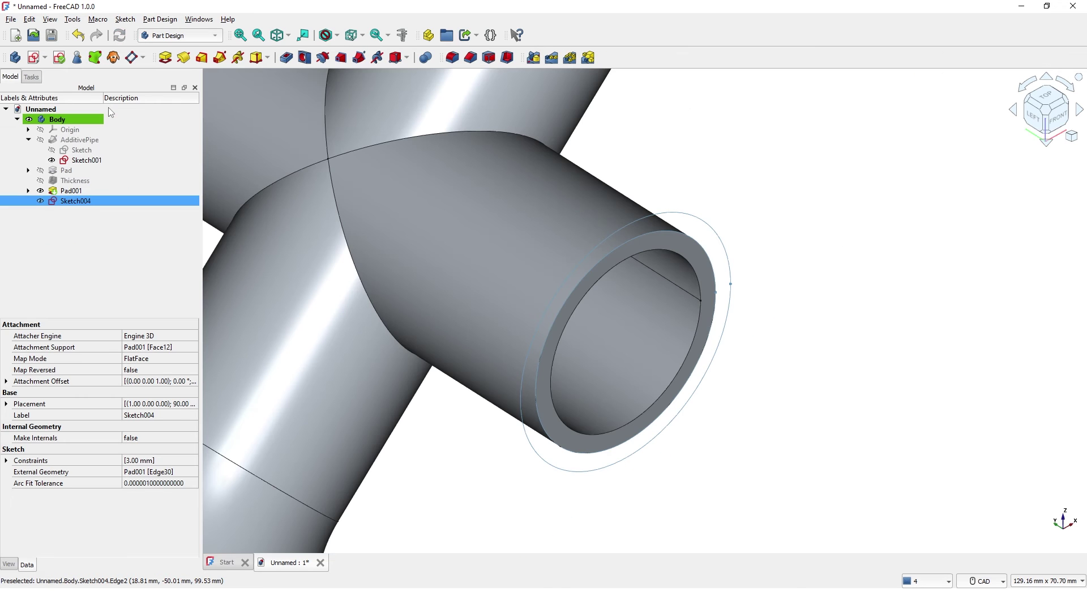
Pad the ring sketch 30 mm symmetric to its plane to form the crossing pipe's front socket
{"action": "left_click", "coordinate": [163, 59]}
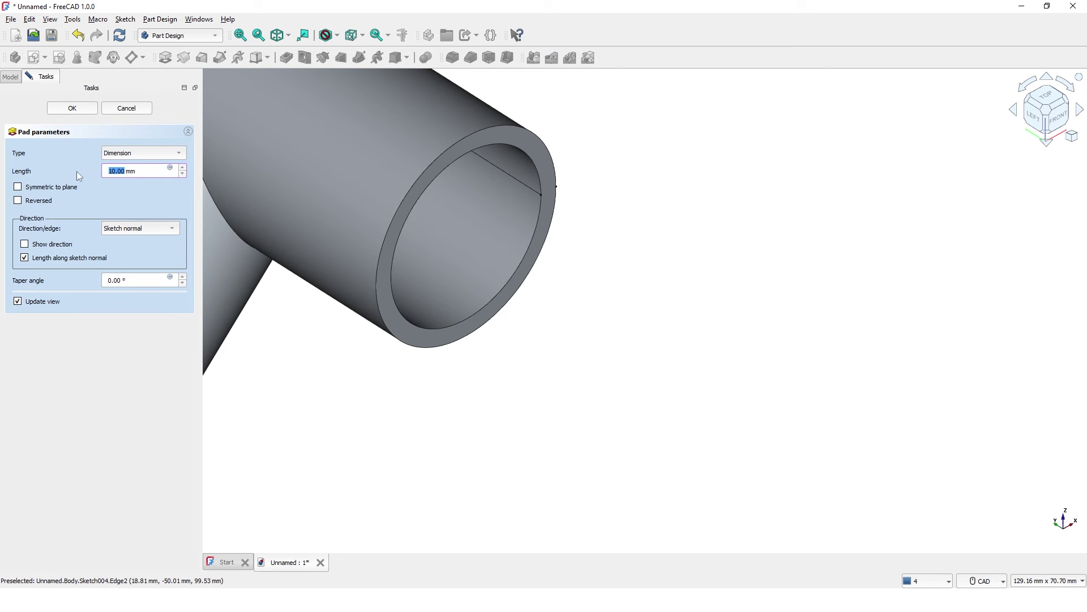
{"action": "type", "text": "30"}
{"action": "left_click", "coordinate": [17, 188]}
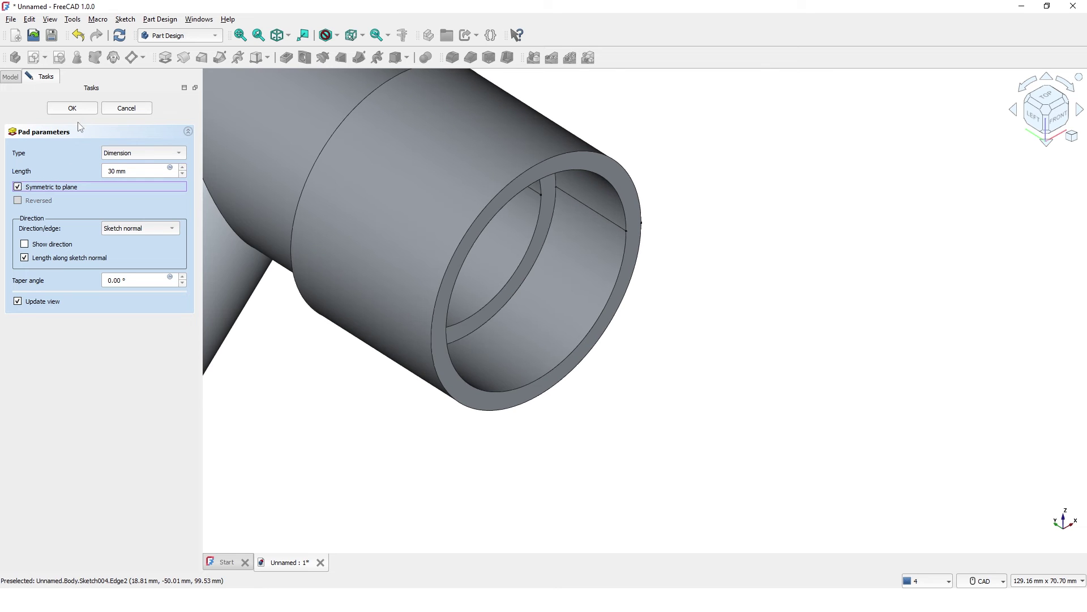
{"action": "left_click", "coordinate": [72, 108]}
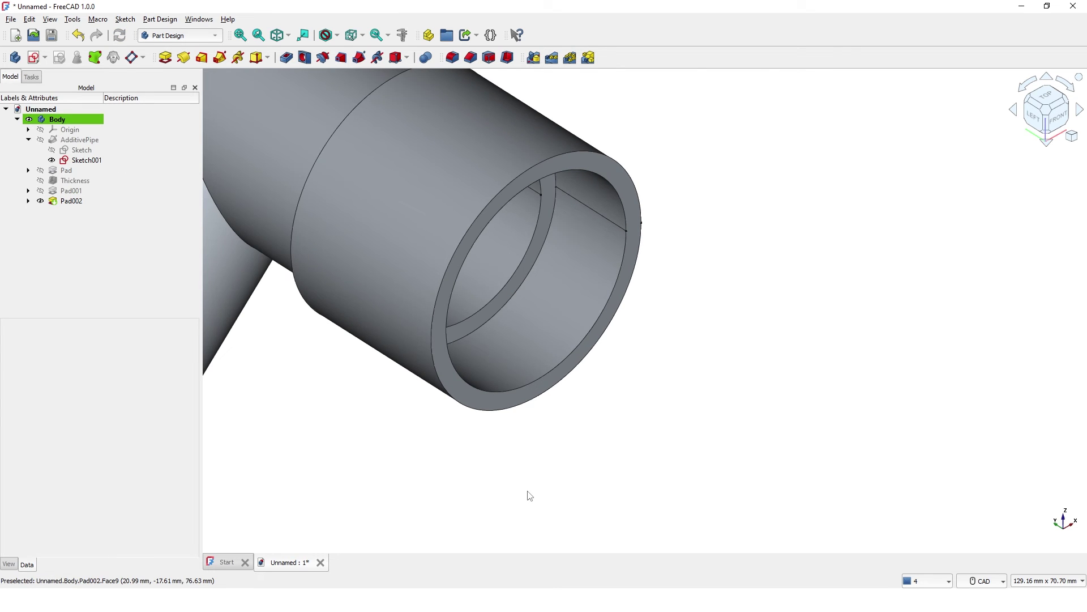
{"action": "scroll", "coordinate": [526, 493], "scroll_direction": "up", "scroll_amount": 1}
{"action": "scroll", "coordinate": [529, 482], "scroll_direction": "down", "scroll_amount": 3}
{"action": "scroll", "coordinate": [532, 467], "scroll_direction": "down", "scroll_amount": 4}
{"action": "middle_click_drag", "start_coordinate": [498, 510], "coordinate": [613, 449]}
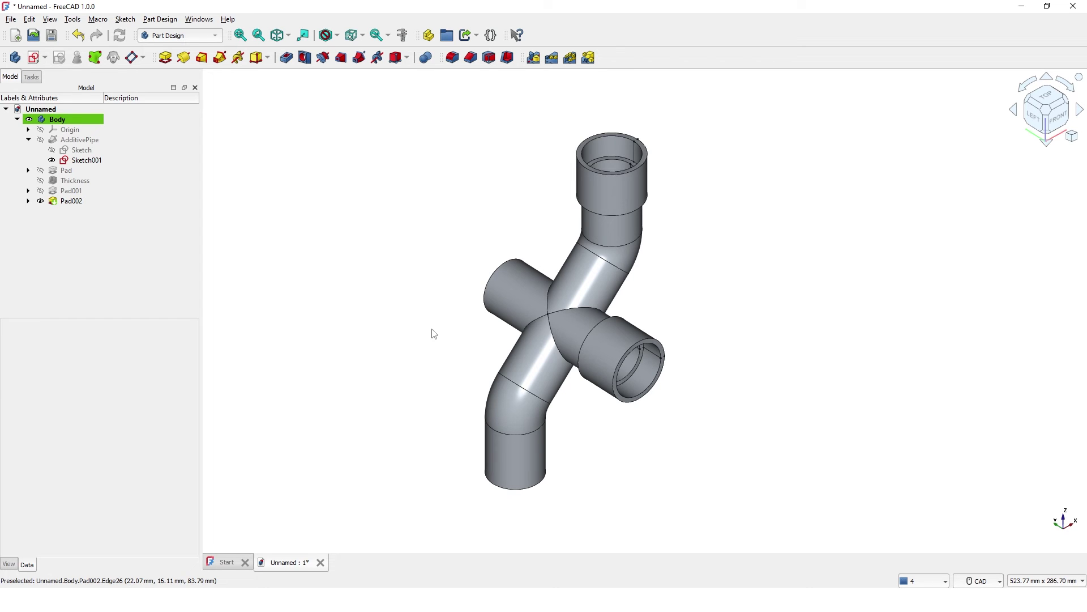
Mirror the crossing pipe's front socket pad across the base XZ plane to create the matching socket on its rear end
{"action": "left_click", "coordinate": [65, 201]}
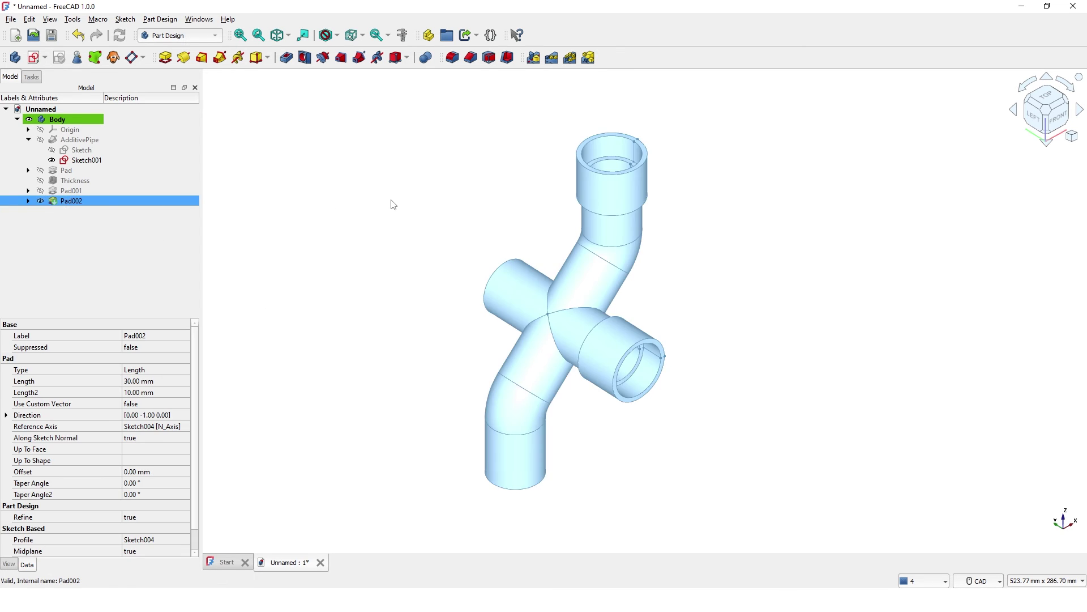
{"action": "left_click", "coordinate": [534, 58]}
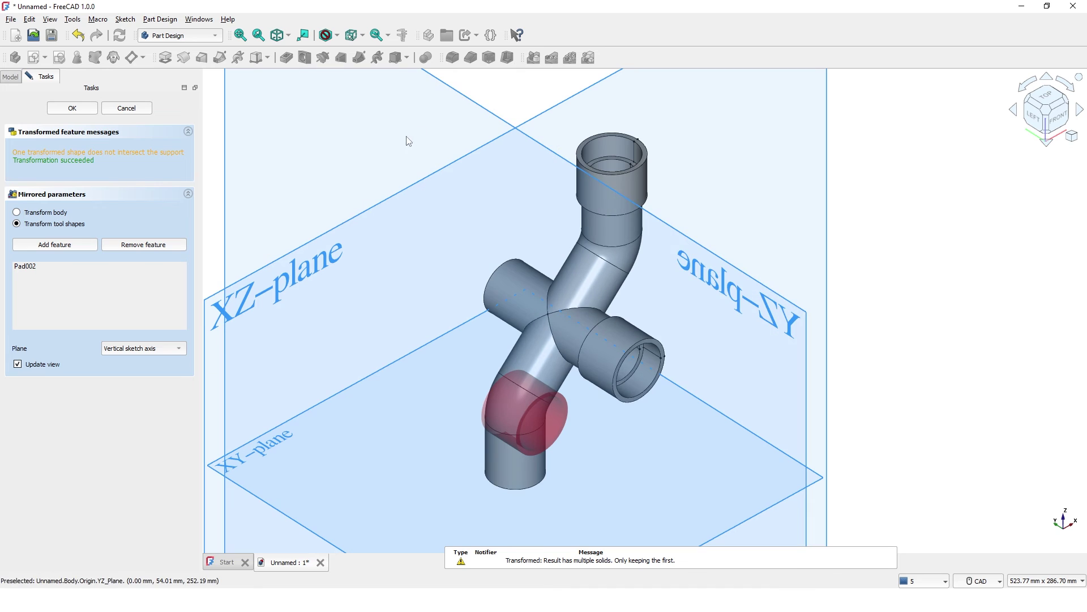
{"action": "scroll", "coordinate": [366, 139], "scroll_direction": "up", "scroll_amount": 2}
{"action": "scroll", "coordinate": [371, 150], "scroll_direction": "down", "scroll_amount": 3}
{"action": "middle_click_drag", "start_coordinate": [373, 159], "coordinate": [451, 241]}
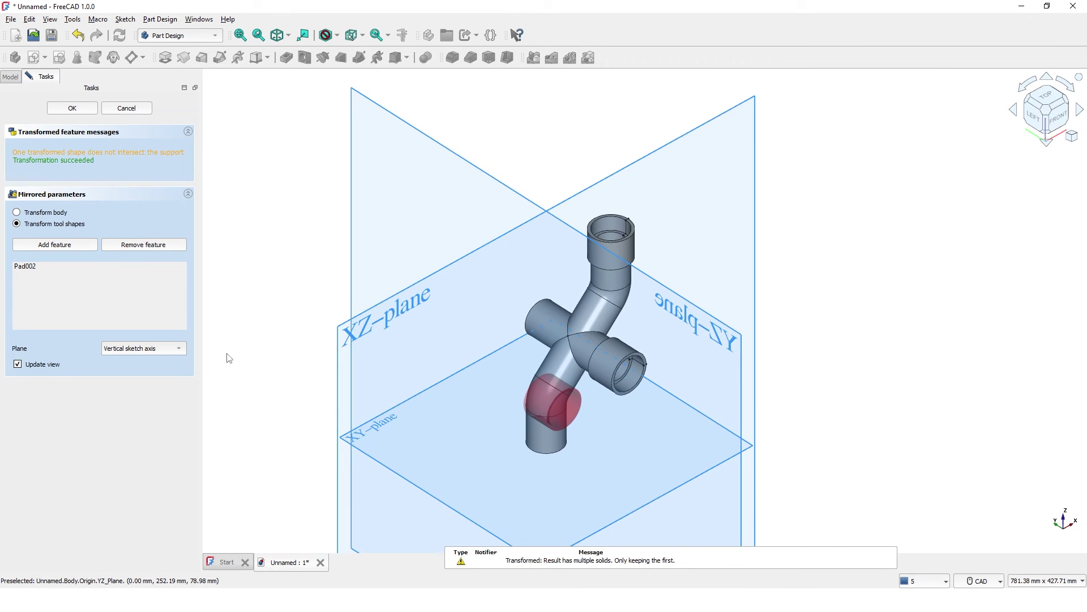
{"action": "left_click", "coordinate": [173, 354]}
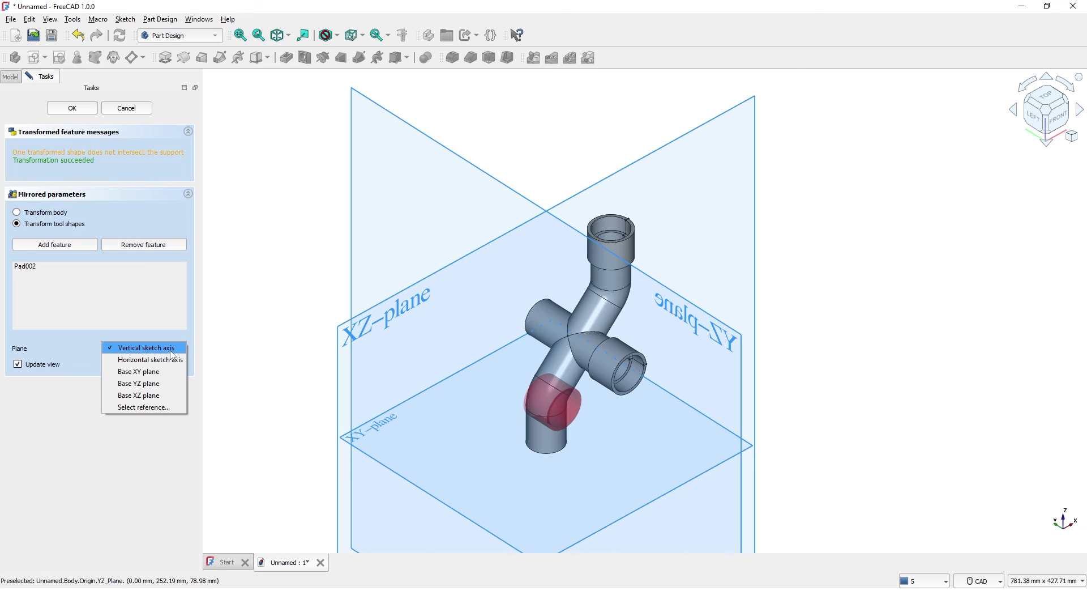
{"action": "left_click", "coordinate": [157, 408]}
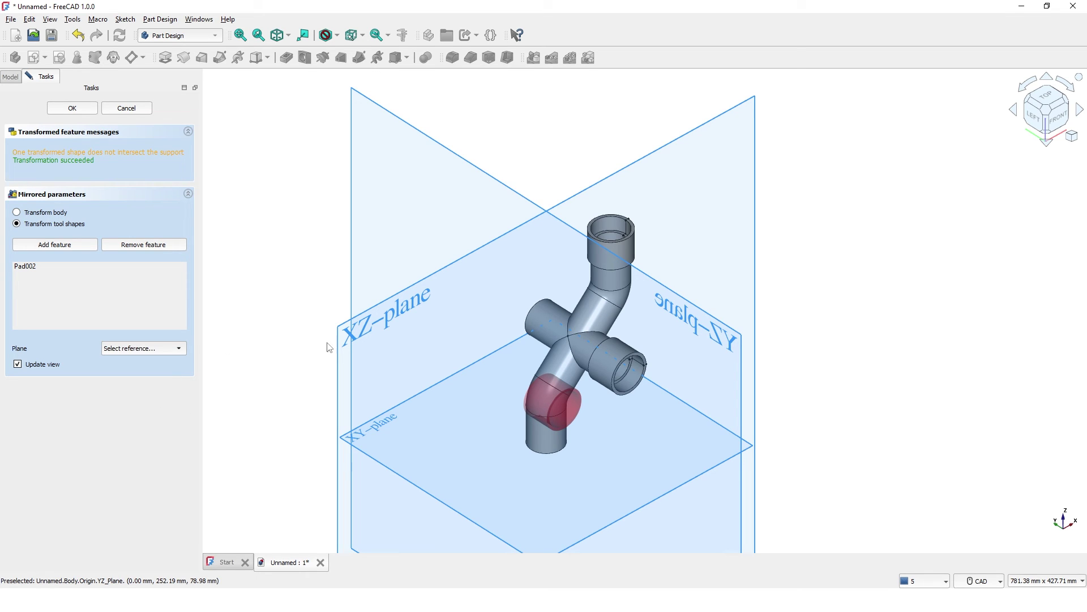
{"action": "left_click", "coordinate": [340, 356]}
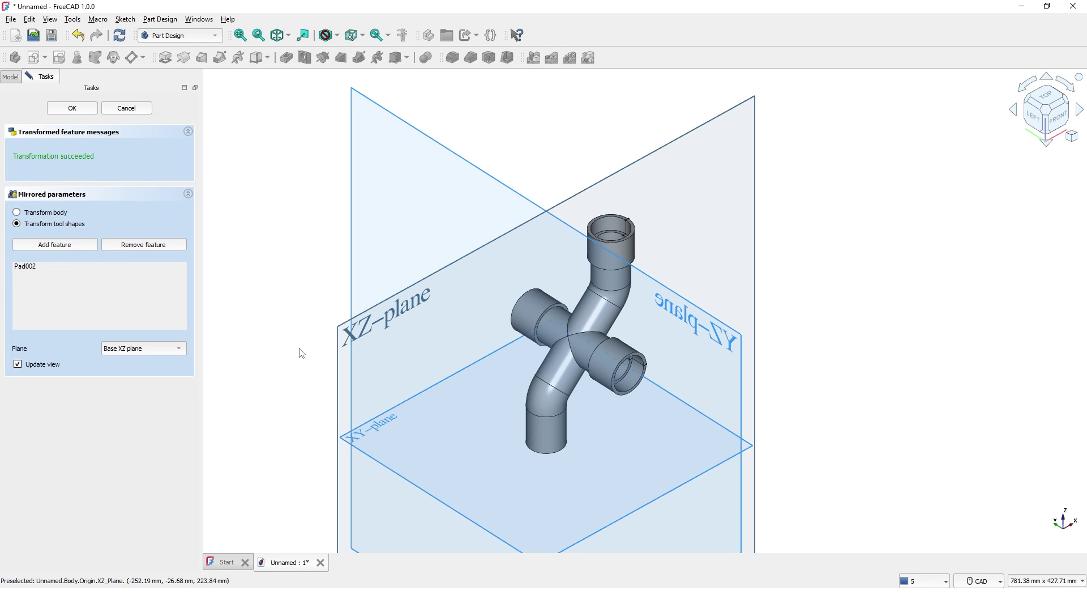
{"action": "left_click", "coordinate": [83, 110]}
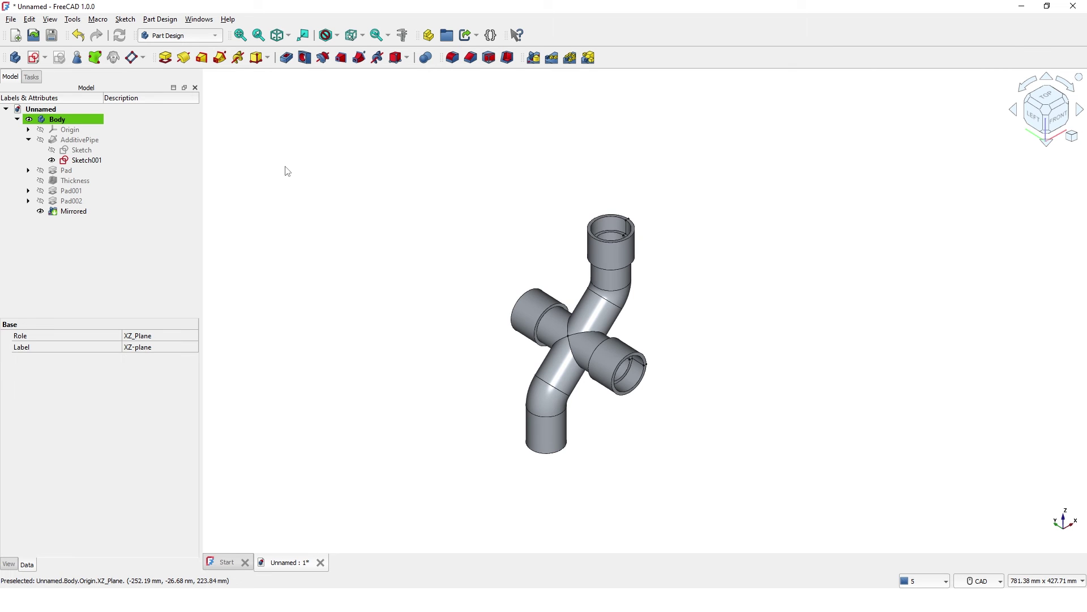
Create a new sketch on the ring-shaped end face of the main pipe's lower end
{"action": "scroll", "coordinate": [501, 373], "scroll_direction": "up", "scroll_amount": 3}
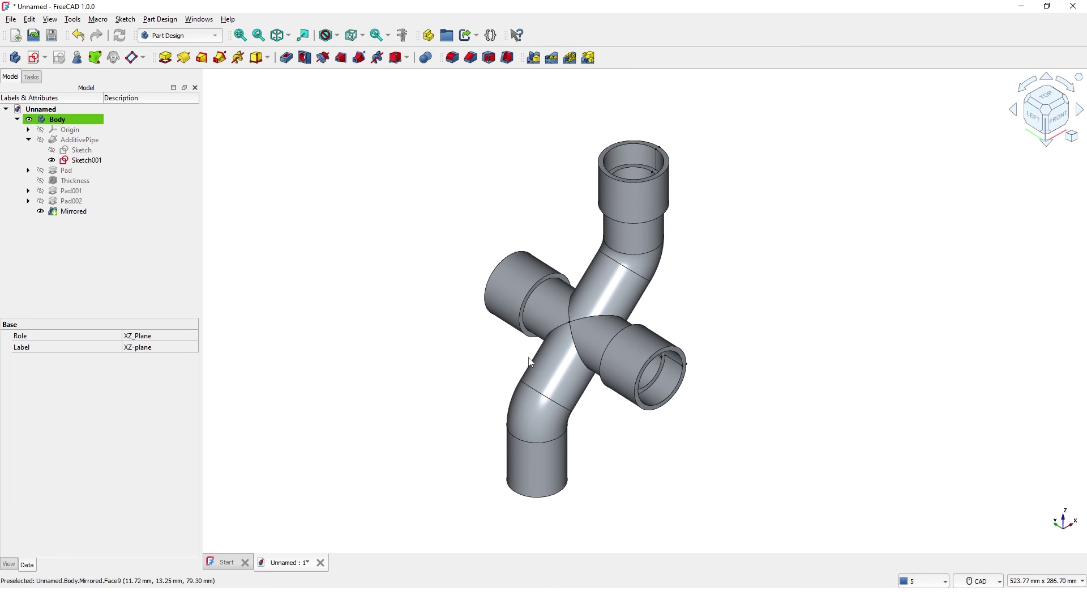
{"action": "middle_click_drag", "start_coordinate": [522, 351], "coordinate": [561, 213]}
{"action": "scroll", "coordinate": [617, 402], "scroll_direction": "up", "scroll_amount": 6}
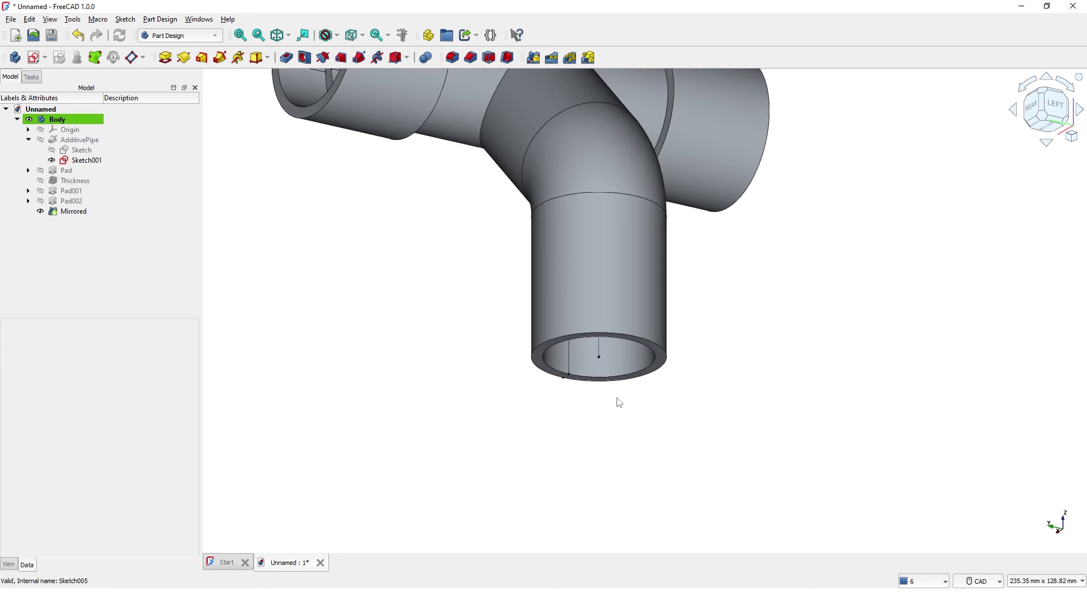
{"action": "scroll", "coordinate": [557, 389], "scroll_direction": "up", "scroll_amount": 5}
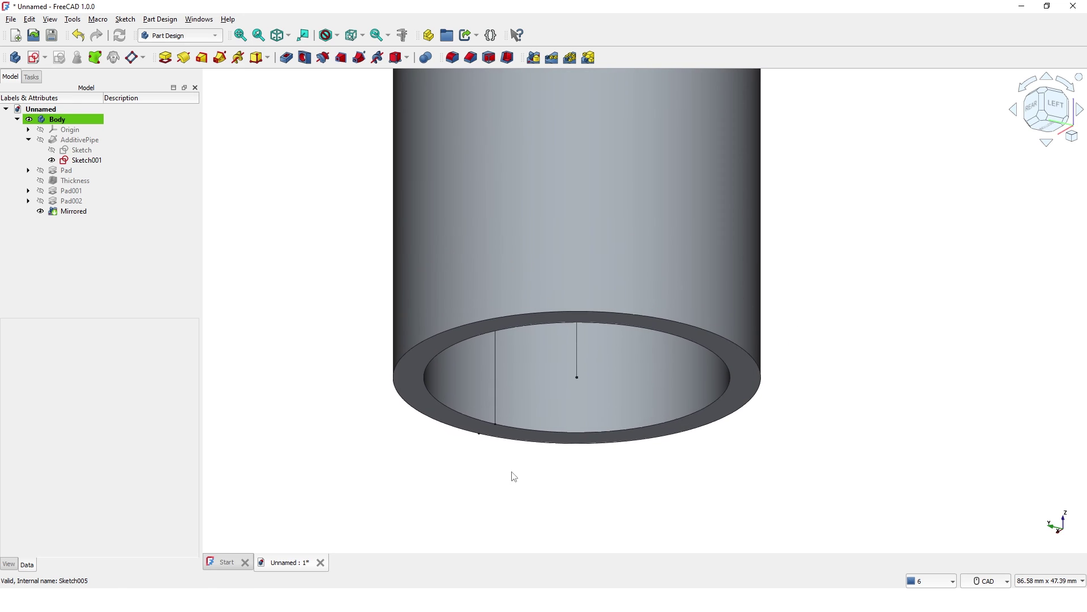
{"action": "scroll", "coordinate": [532, 442], "scroll_direction": "up", "scroll_amount": 3}
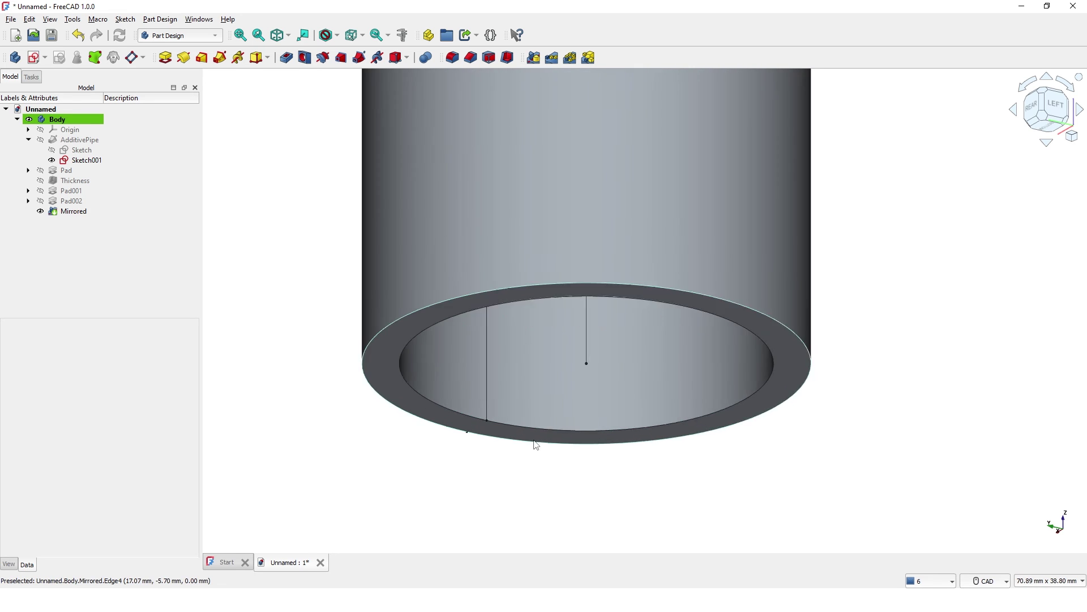
{"action": "left_click", "coordinate": [528, 443]}
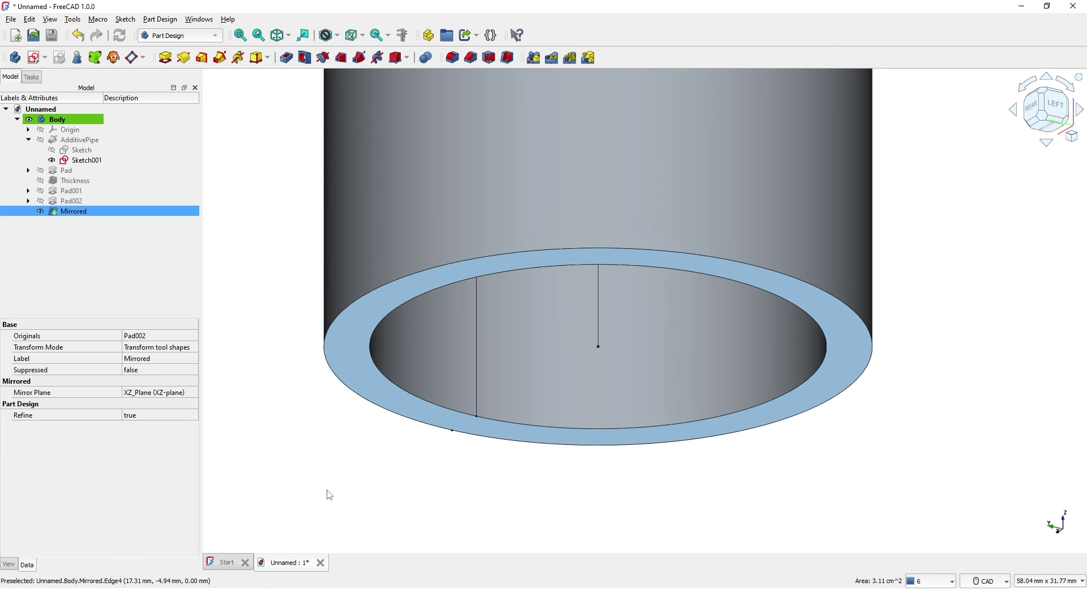
{"action": "left_click", "coordinate": [34, 59]}
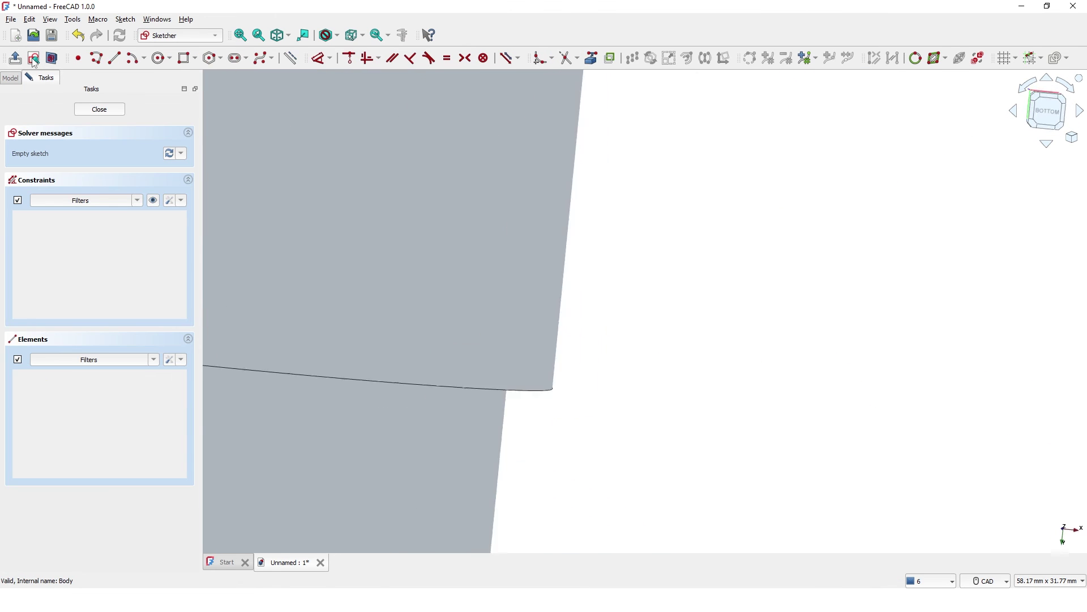
Project the outer circular edge of the main pipe's lower end face into the sketch as external geometry
{"action": "scroll", "coordinate": [543, 426], "scroll_direction": "up", "scroll_amount": 5}
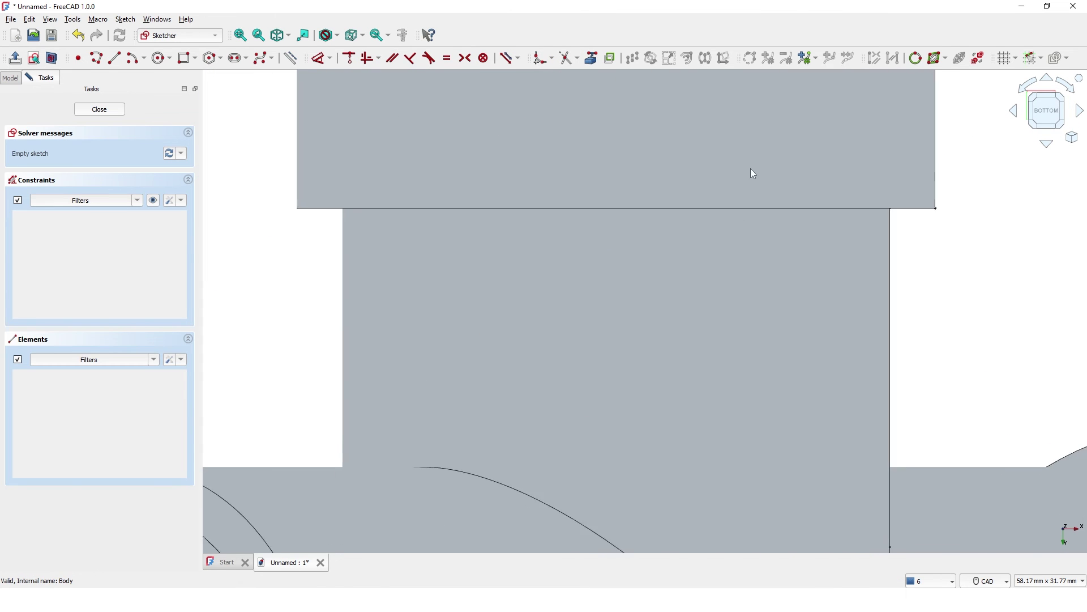
{"action": "scroll", "coordinate": [579, 356], "scroll_direction": "down", "scroll_amount": 12}
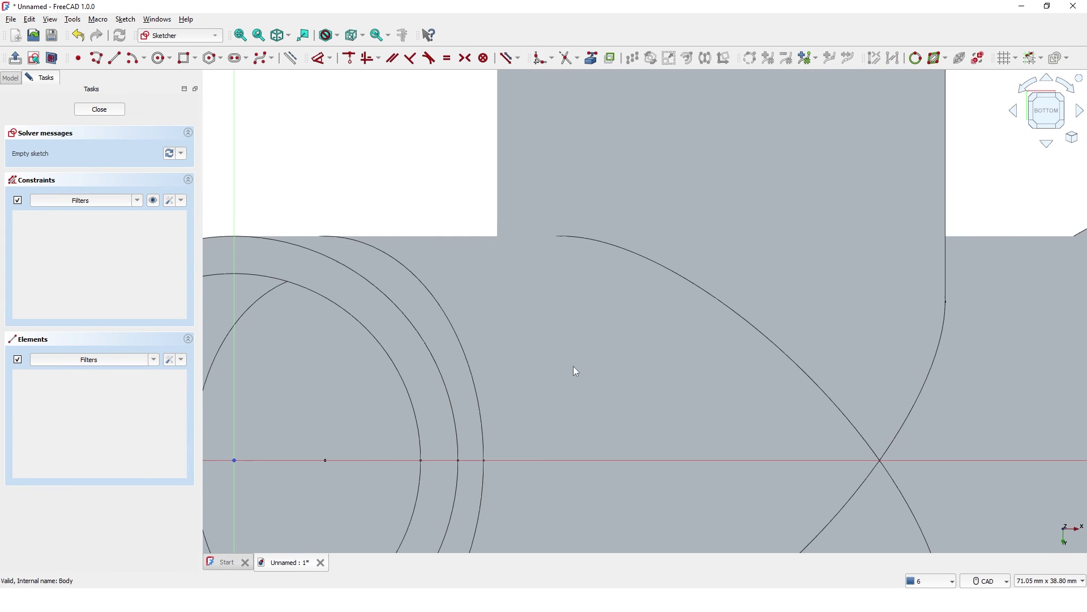
{"action": "scroll", "coordinate": [548, 386], "scroll_direction": "up", "scroll_amount": 2}
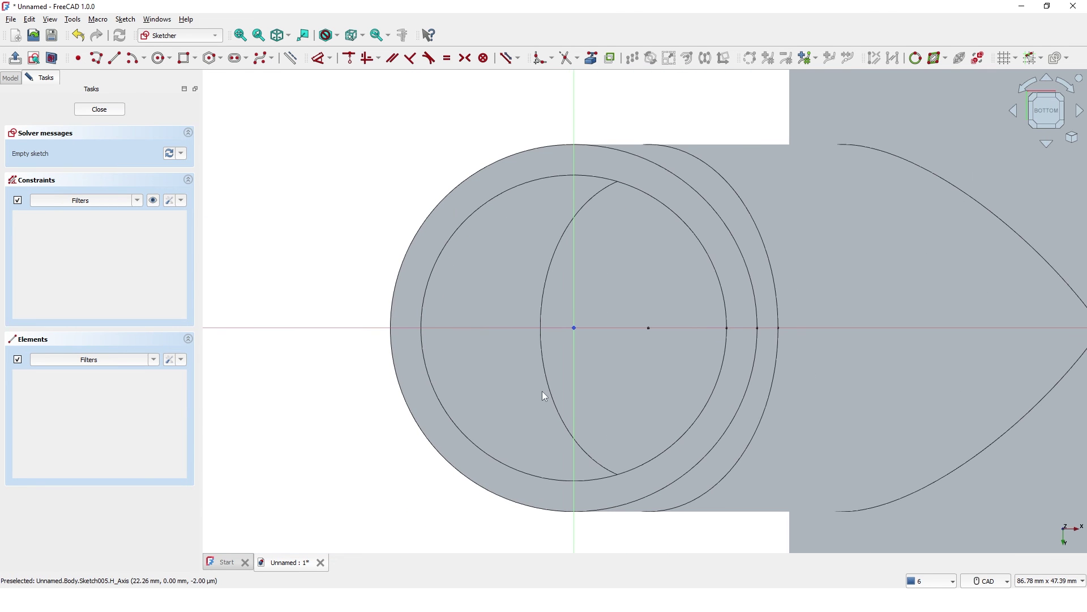
{"action": "middle_click_drag", "start_coordinate": [543, 391], "coordinate": [534, 394]}
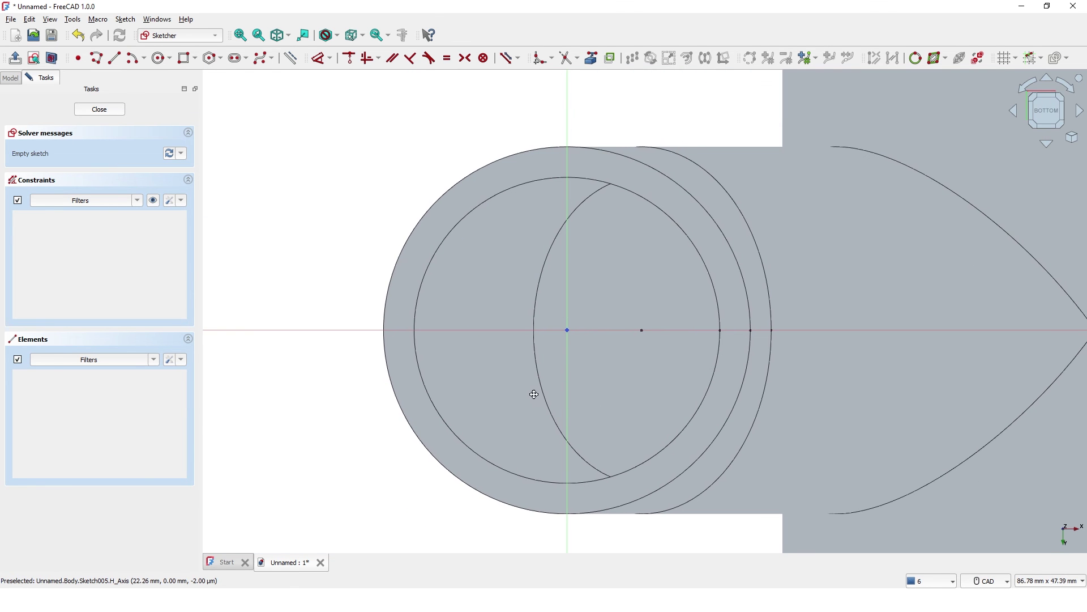
{"action": "left_click", "coordinate": [592, 58]}
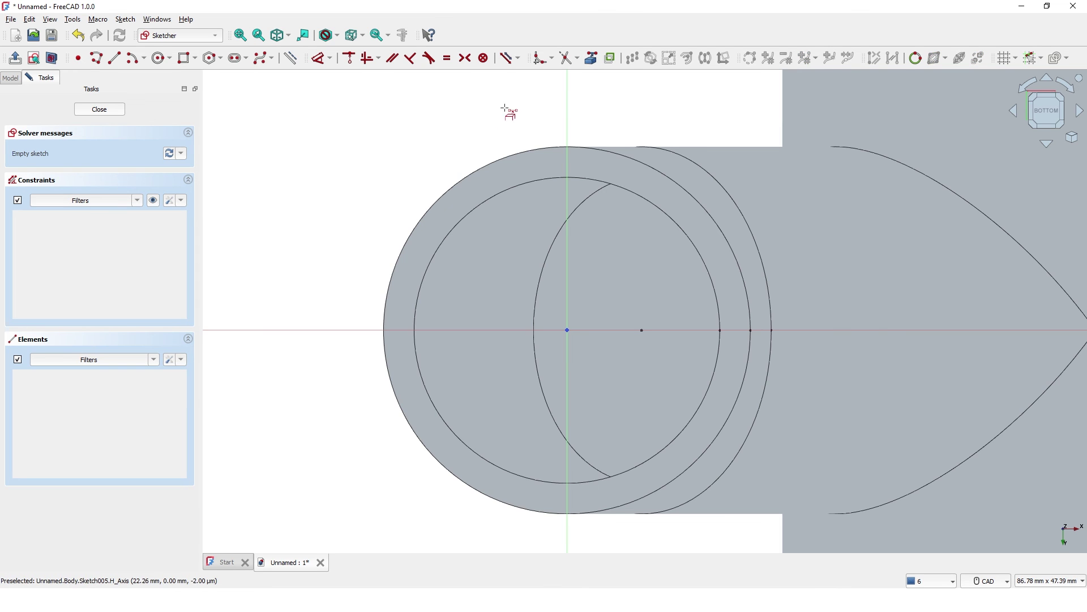
{"action": "left_click", "coordinate": [465, 180]}
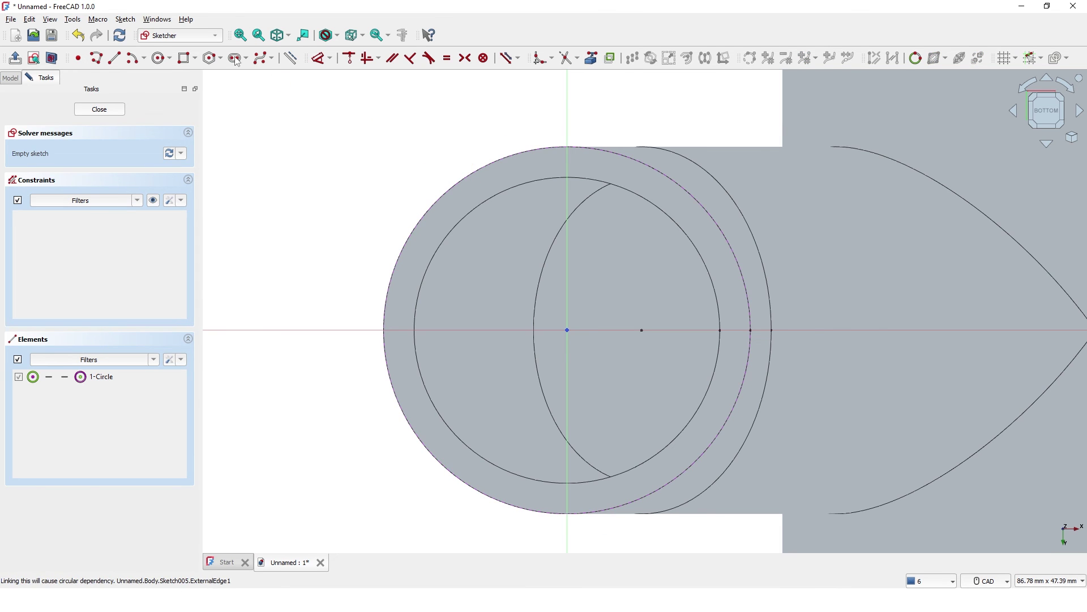
Sketch two circles centred on the origin, one on the projected outer edge and a larger one about 47 mm in diameter
{"action": "left_click", "coordinate": [161, 58]}
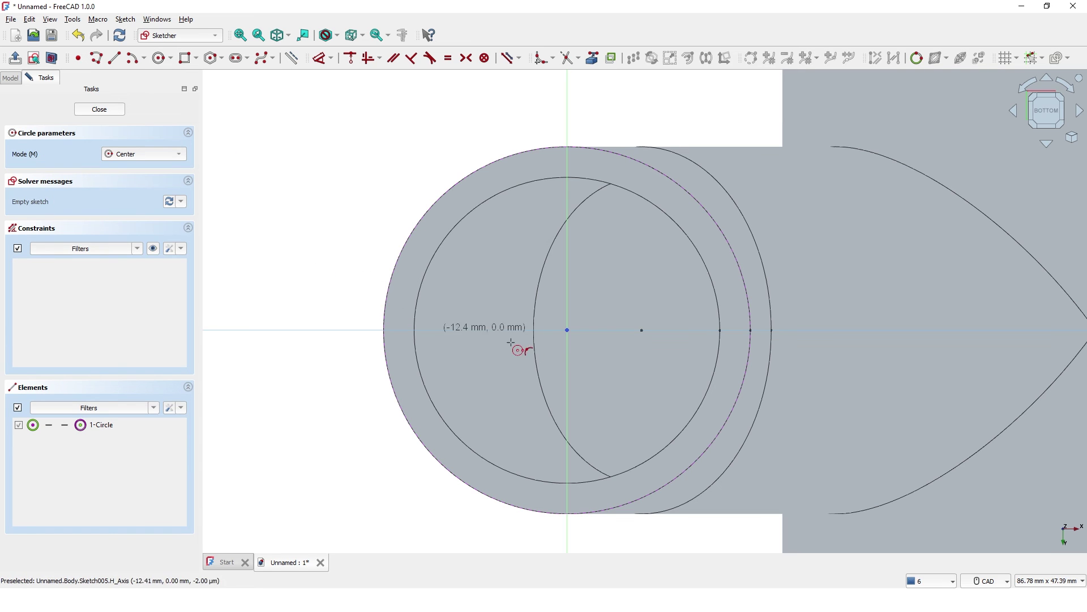
{"action": "left_click", "coordinate": [567, 330]}
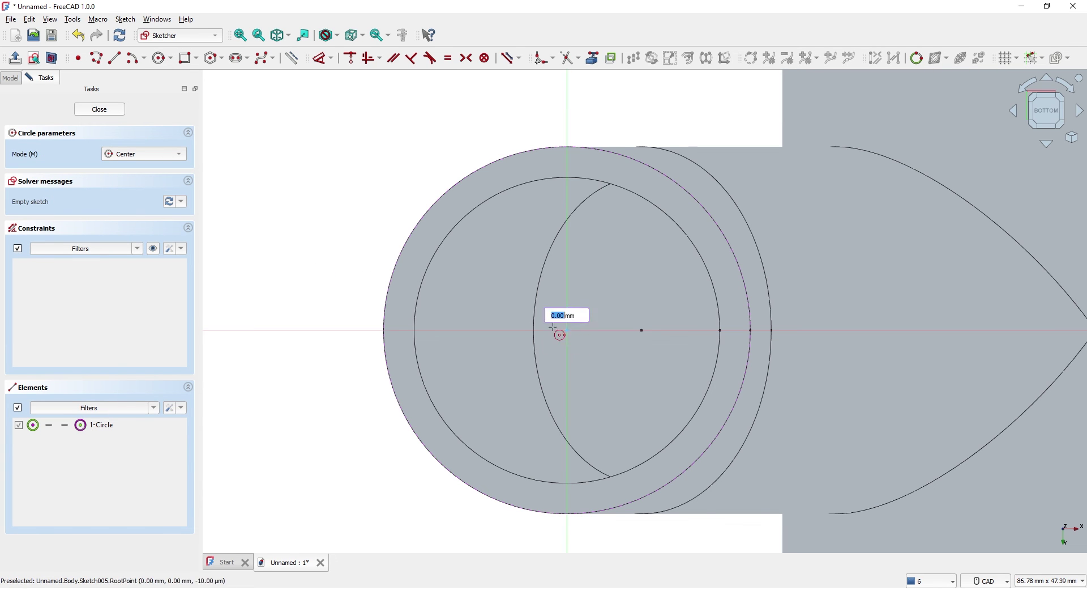
{"action": "left_click", "coordinate": [421, 218]}
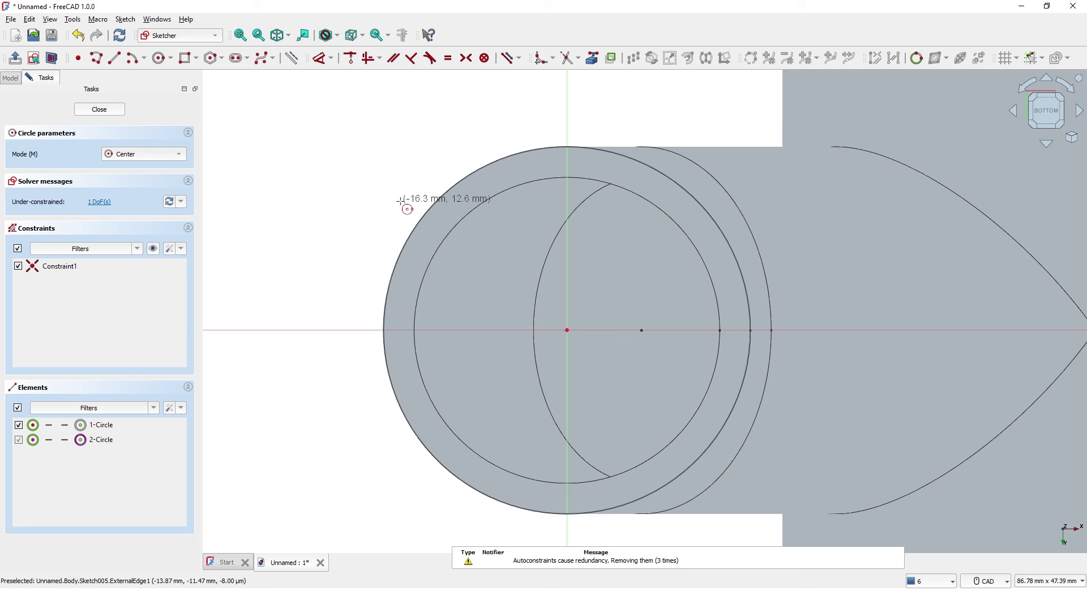
{"action": "left_click", "coordinate": [566, 329]}
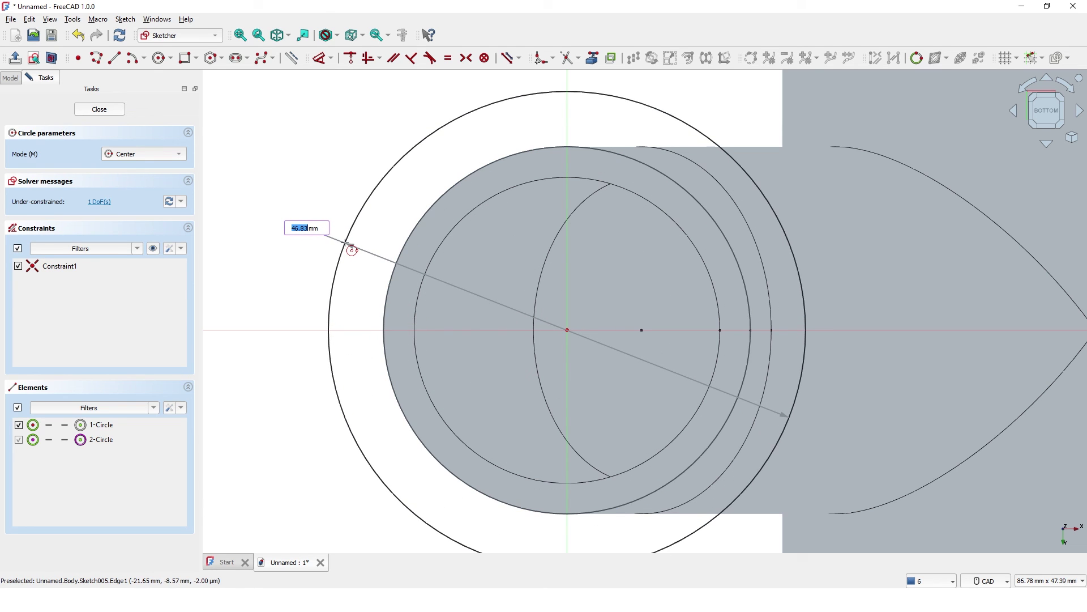
{"action": "left_click", "coordinate": [345, 243]}
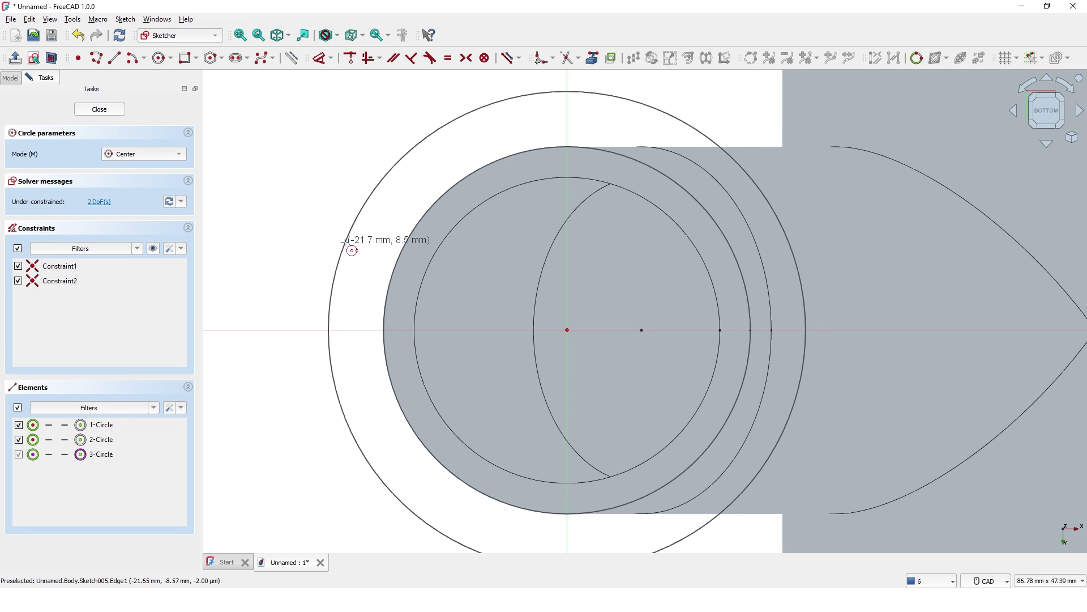
{"action": "right_click", "coordinate": [348, 247]}
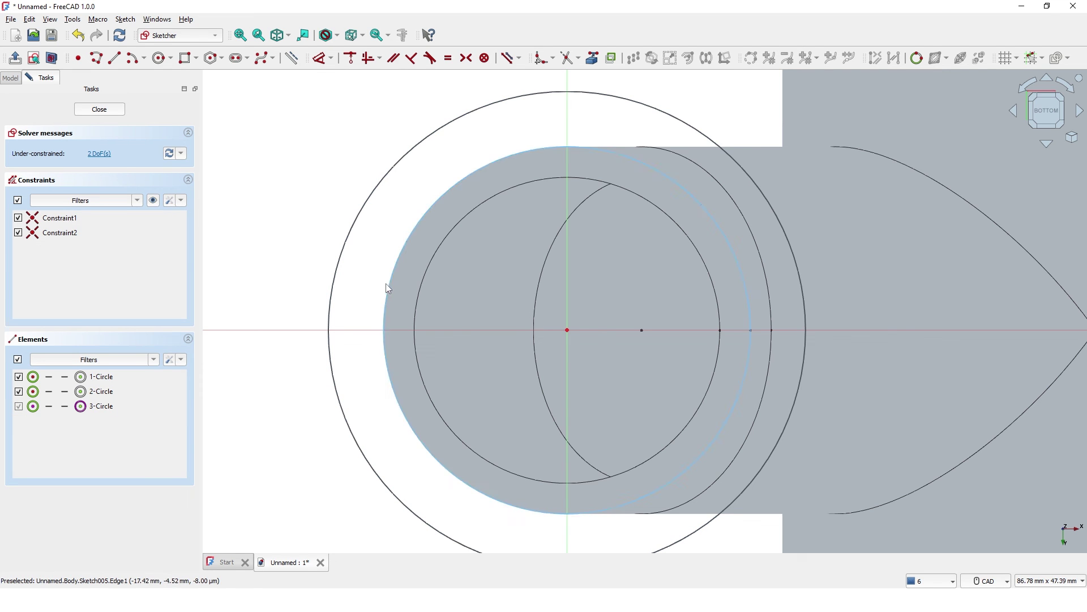
Pull the inner circle off the projected edge and constrain it tangent to that edge so they coincide
{"action": "left_click_drag", "start_coordinate": [389, 293], "coordinate": [376, 286]}
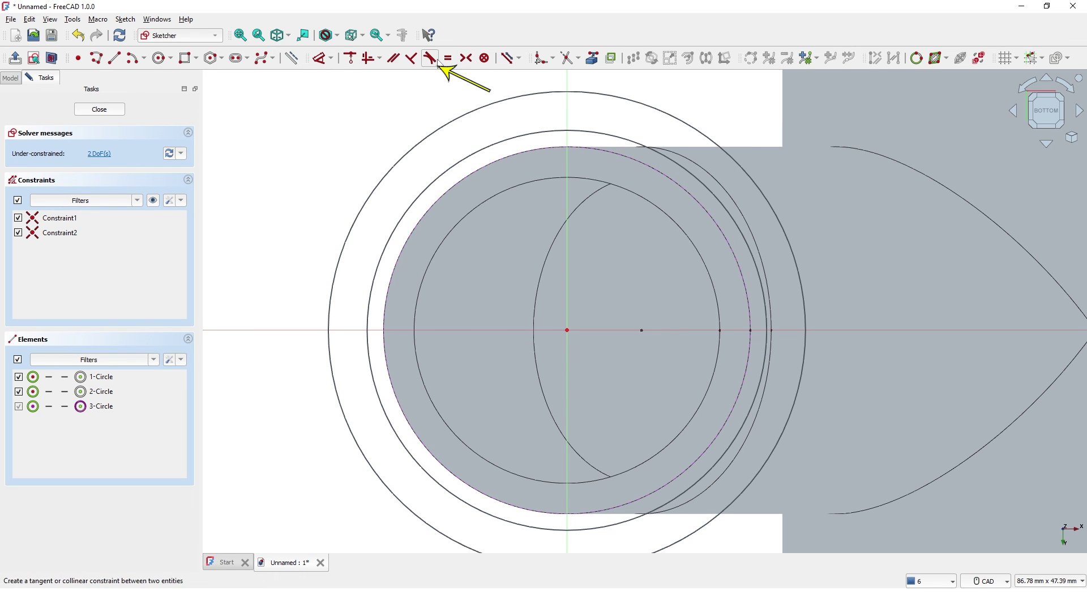
{"action": "left_click", "coordinate": [387, 259]}
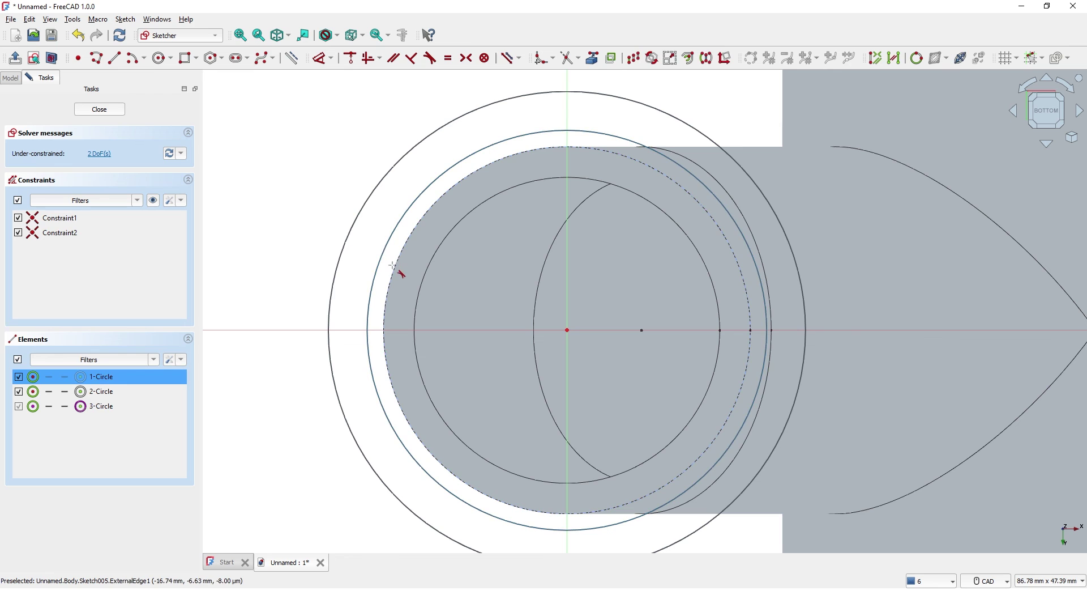
{"action": "left_click", "coordinate": [394, 267]}
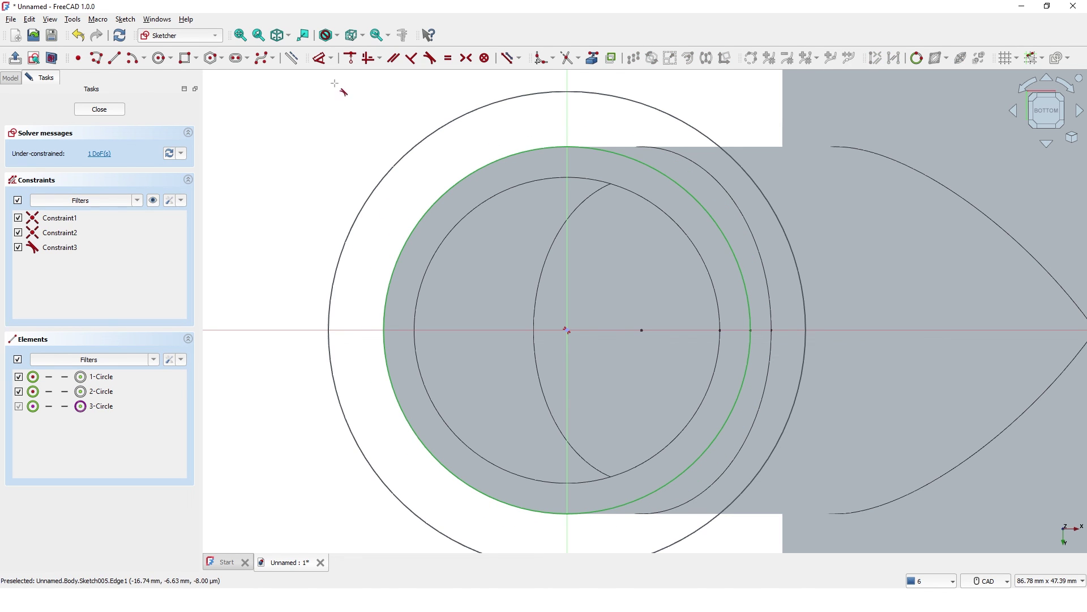
Dimension the gap between the lower socket's two circles as 3 mm and close the sketch
{"action": "left_click", "coordinate": [328, 316]}
{"action": "left_click_drag", "start_coordinate": [352, 321], "coordinate": [386, 315]}
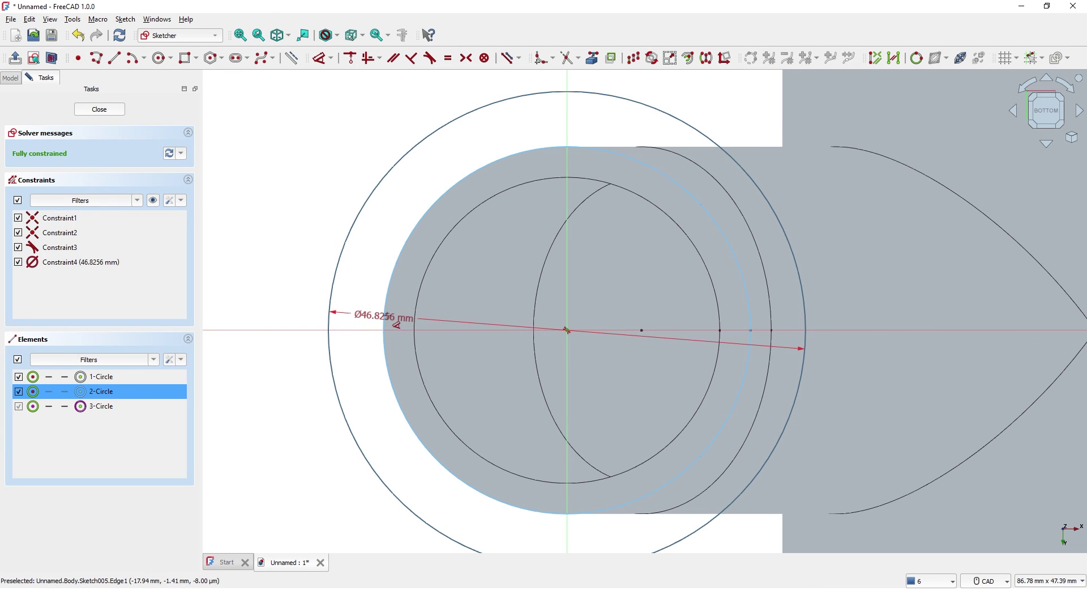
{"action": "left_click", "coordinate": [396, 324]}
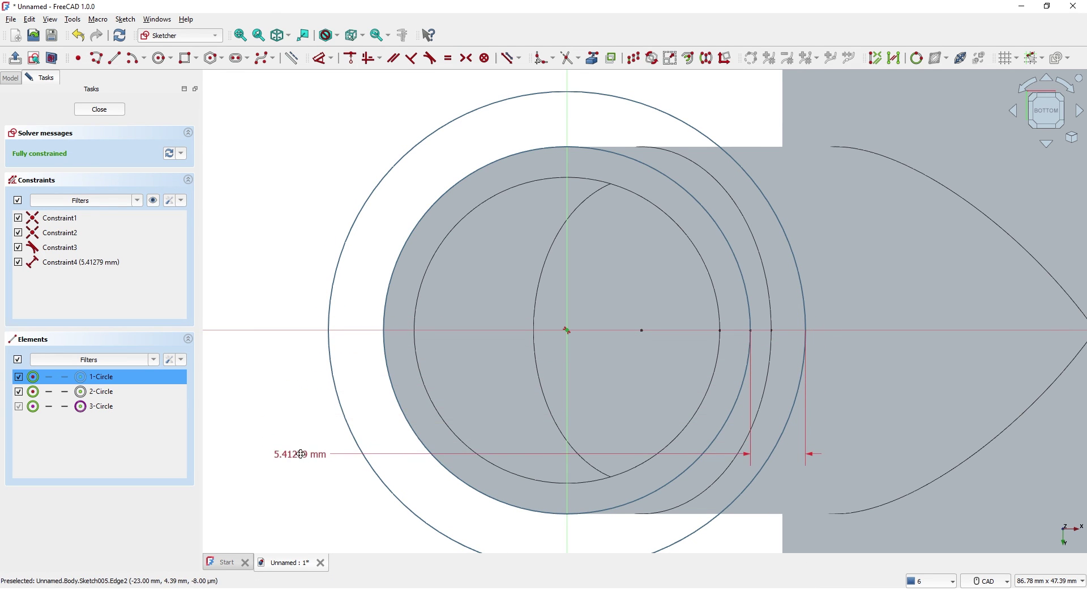
{"action": "middle_click_drag", "start_coordinate": [309, 462], "coordinate": [271, 280]}
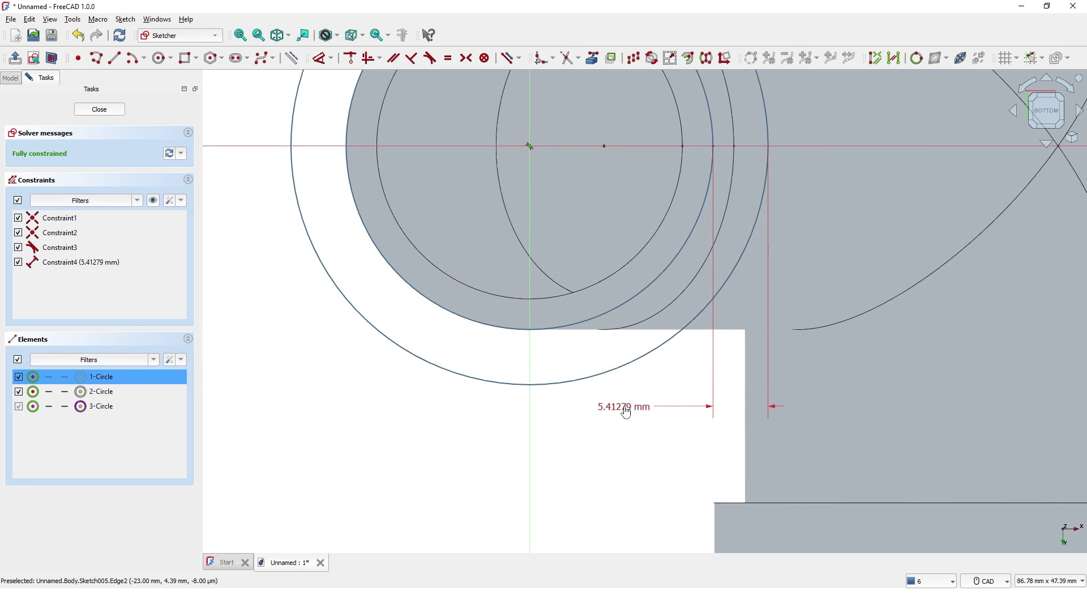
{"action": "left_click", "coordinate": [632, 414]}
{"action": "key", "text": "Return"}
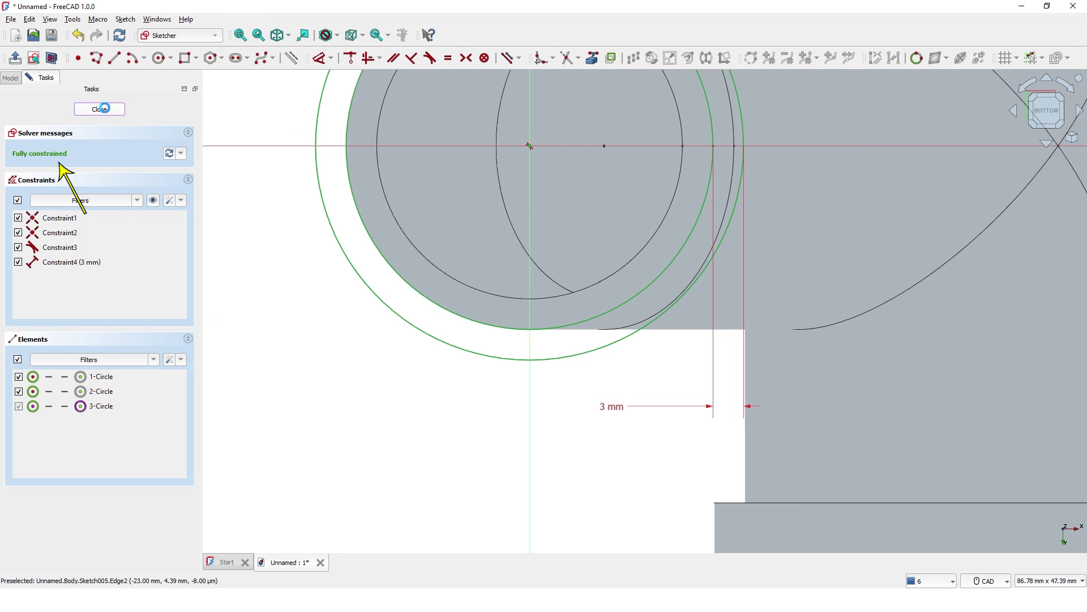
{"action": "left_click", "coordinate": [100, 109]}
Pad the lower ring sketch 30 mm symmetric to its plane to form the main pipe's bottom socket
{"action": "scroll", "coordinate": [293, 259], "scroll_direction": "down", "scroll_amount": 2}
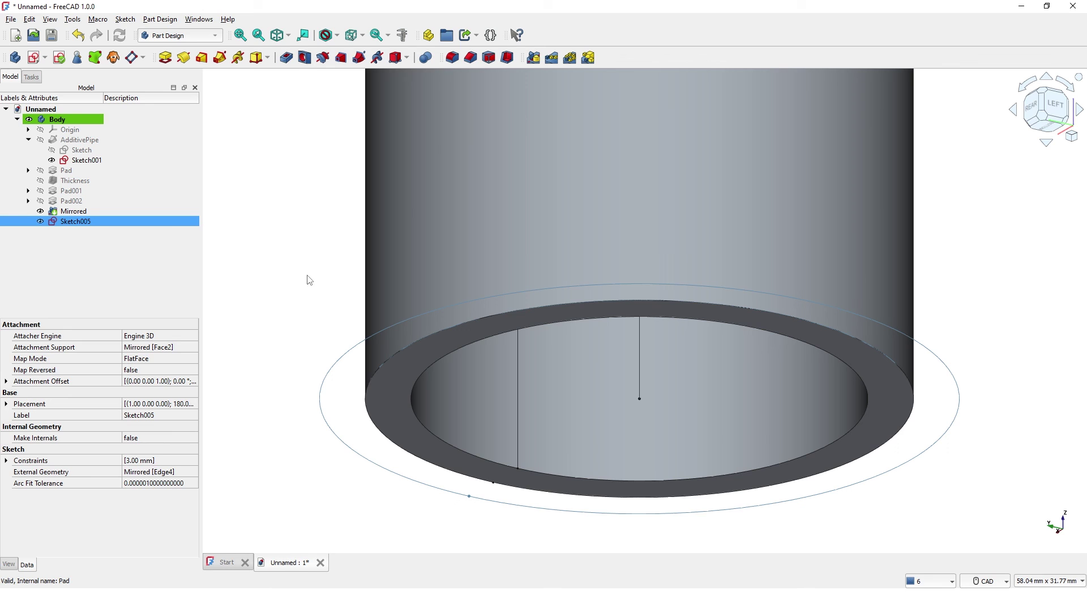
{"action": "left_click", "coordinate": [165, 58]}
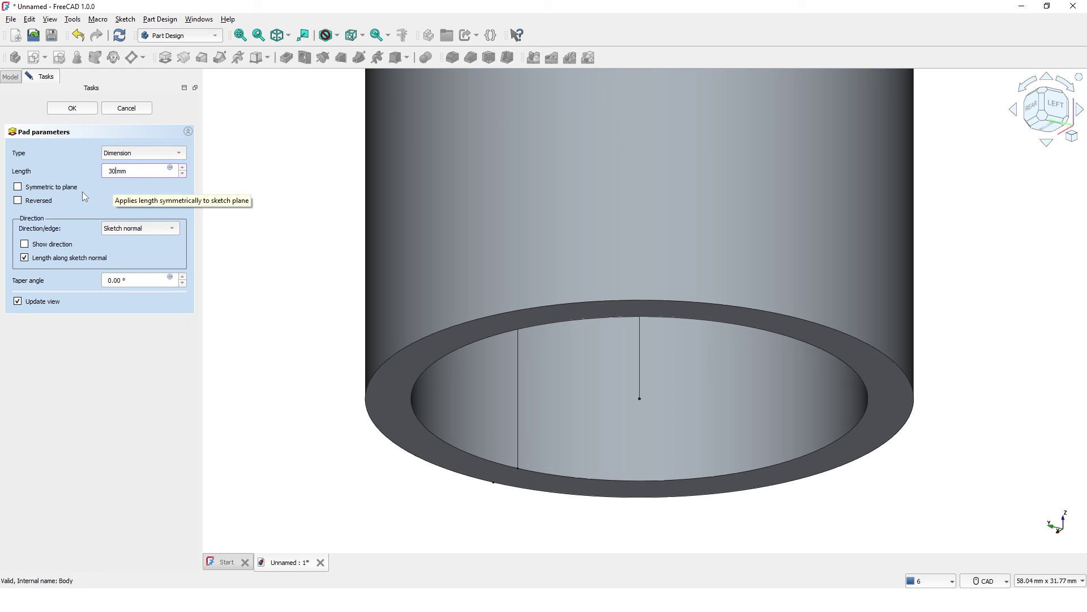
{"action": "left_click", "coordinate": [19, 191]}
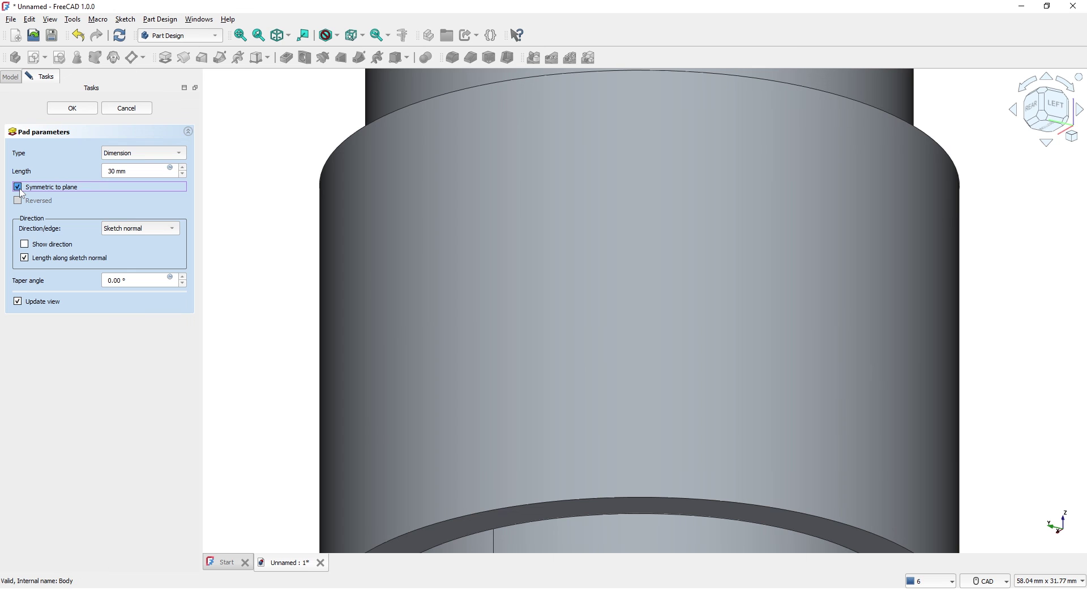
{"action": "left_click", "coordinate": [72, 107]}
{"action": "scroll", "coordinate": [748, 497], "scroll_direction": "down", "scroll_amount": 5}
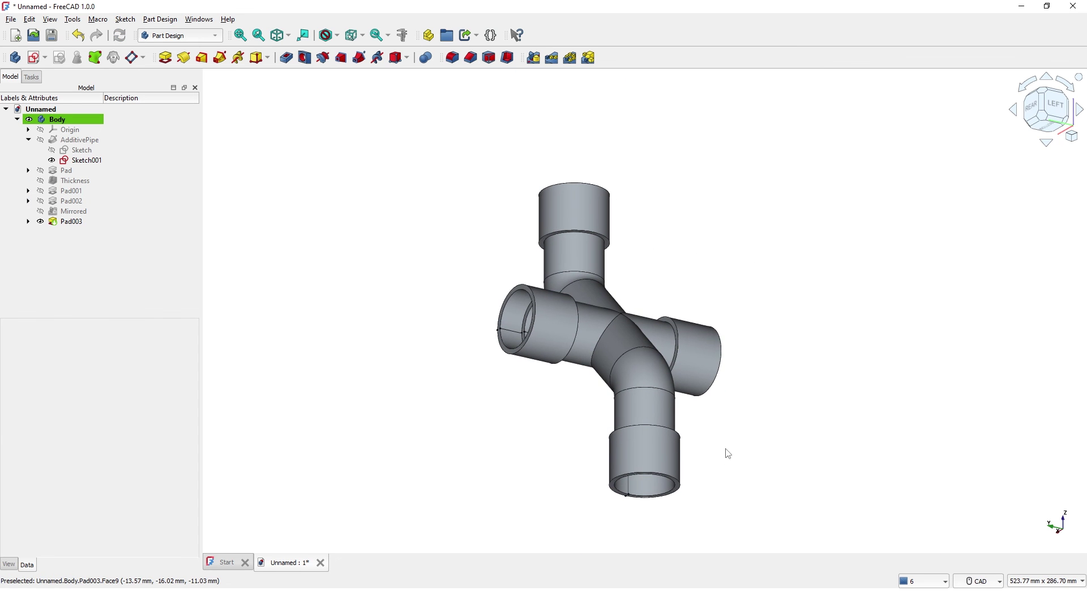
{"action": "middle_click_drag", "start_coordinate": [694, 431], "coordinate": [461, 393]}
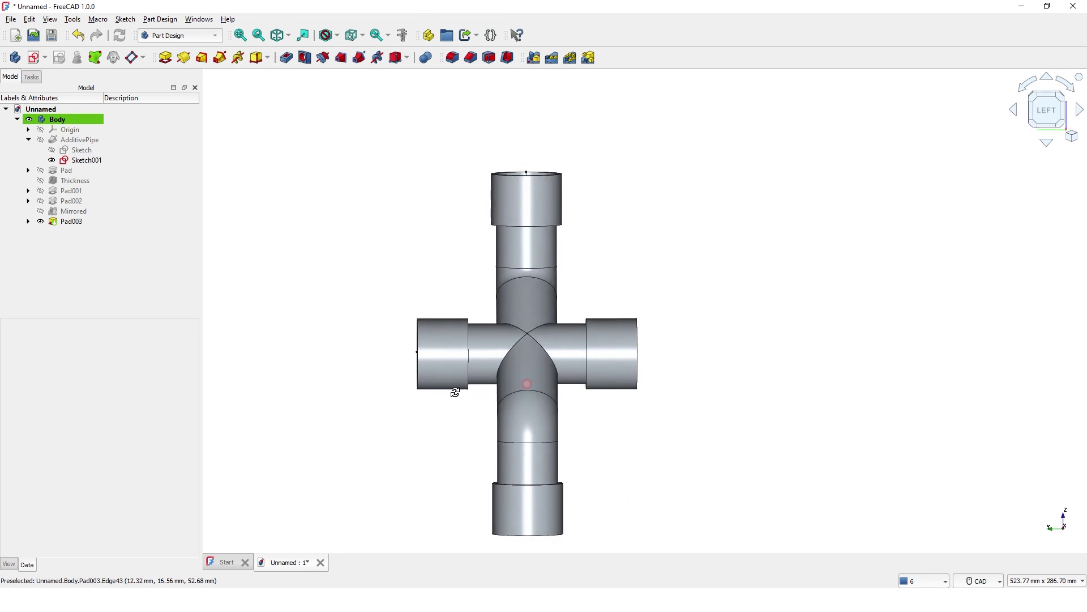